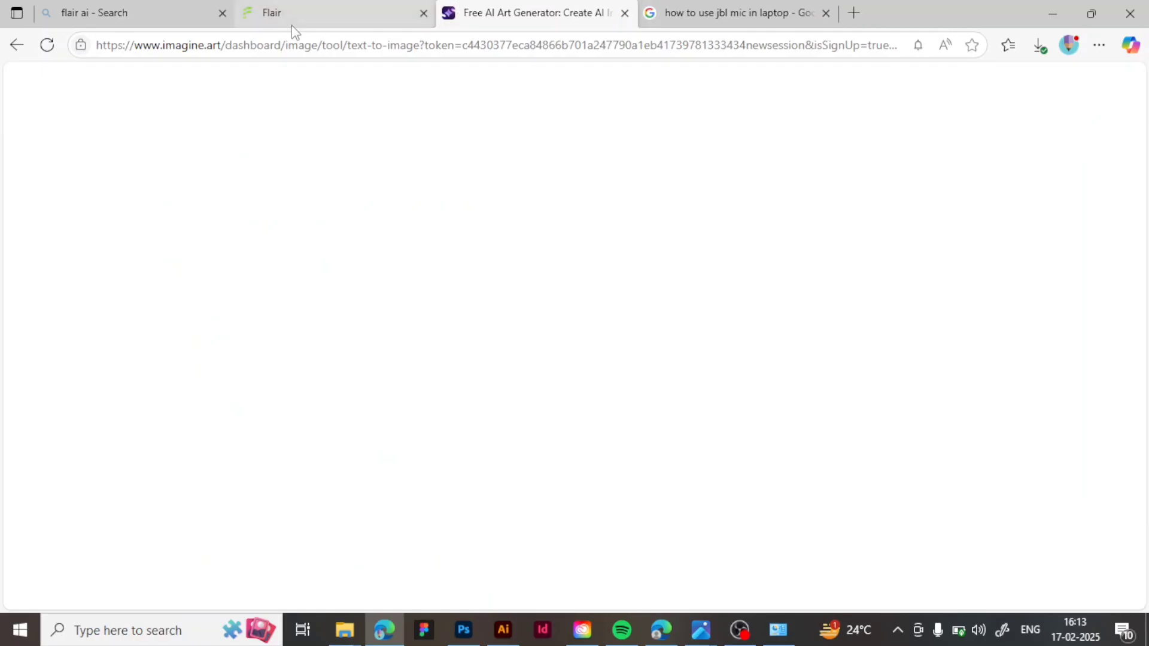
- Switch to the Flair project and examine the generated image of the pink perfume bottle on the beach at sunset
{"action": "left_click", "coordinate": [292, 19]}
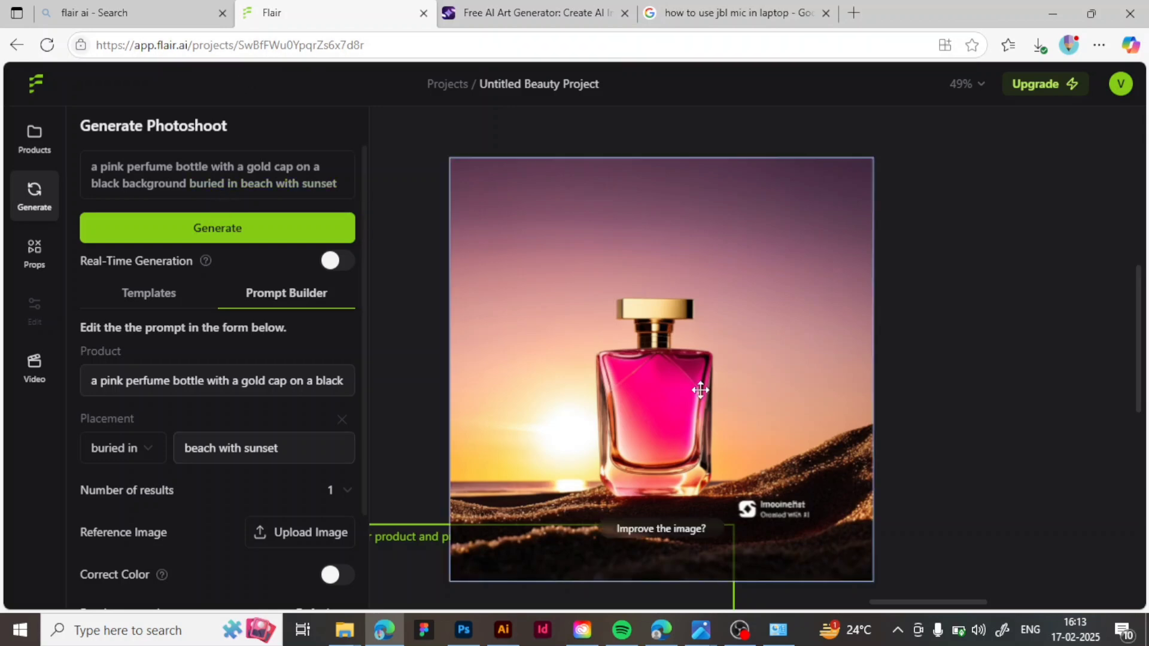
{"action": "scroll", "coordinate": [699, 384], "scroll_direction": "down", "scroll_amount": 3}
{"action": "scroll", "coordinate": [701, 390], "scroll_direction": "left", "scroll_amount": 5}
{"action": "scroll", "coordinate": [700, 390], "scroll_direction": "up", "scroll_amount": 5}
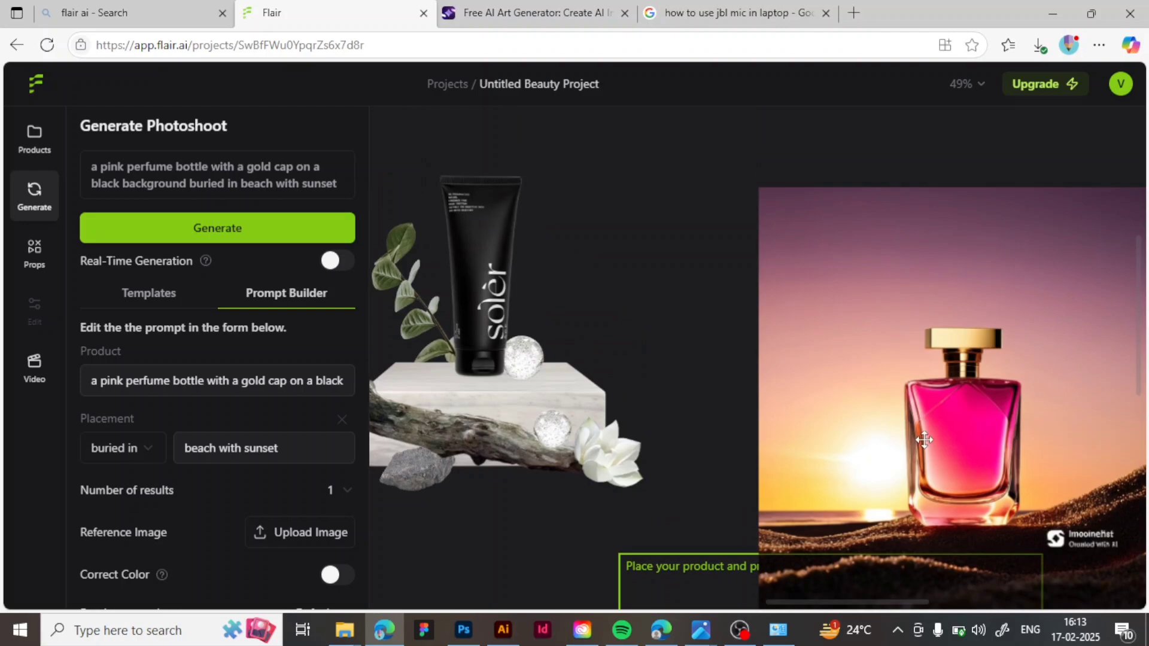
{"action": "left_click", "coordinate": [924, 440]}
{"action": "scroll", "coordinate": [910, 263], "scroll_direction": "up", "scroll_amount": 3}
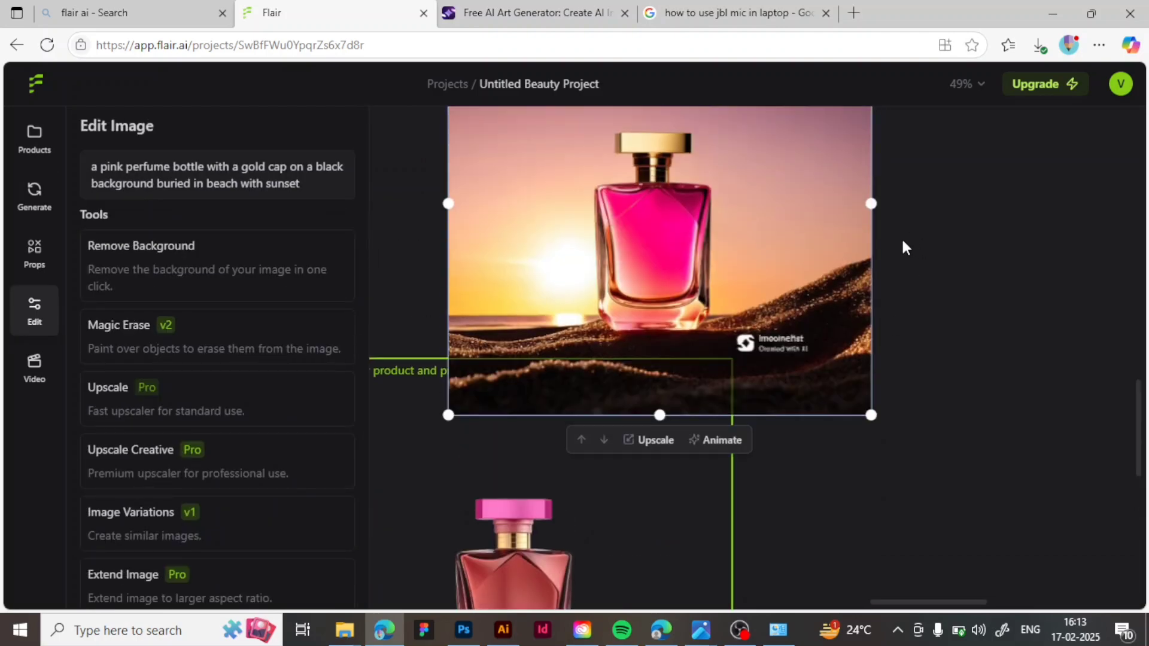
- Switch to Illustrator and move the perfume bottle image onto the artboard so it covers it exactly, at X 140 px, Y 140 px
{"action": "key", "text": "alt+Tab"}
{"action": "scroll", "coordinate": [468, 282], "scroll_direction": "up", "scroll_amount": 5}
{"action": "left_click_drag", "start_coordinate": [337, 243], "coordinate": [587, 427]}
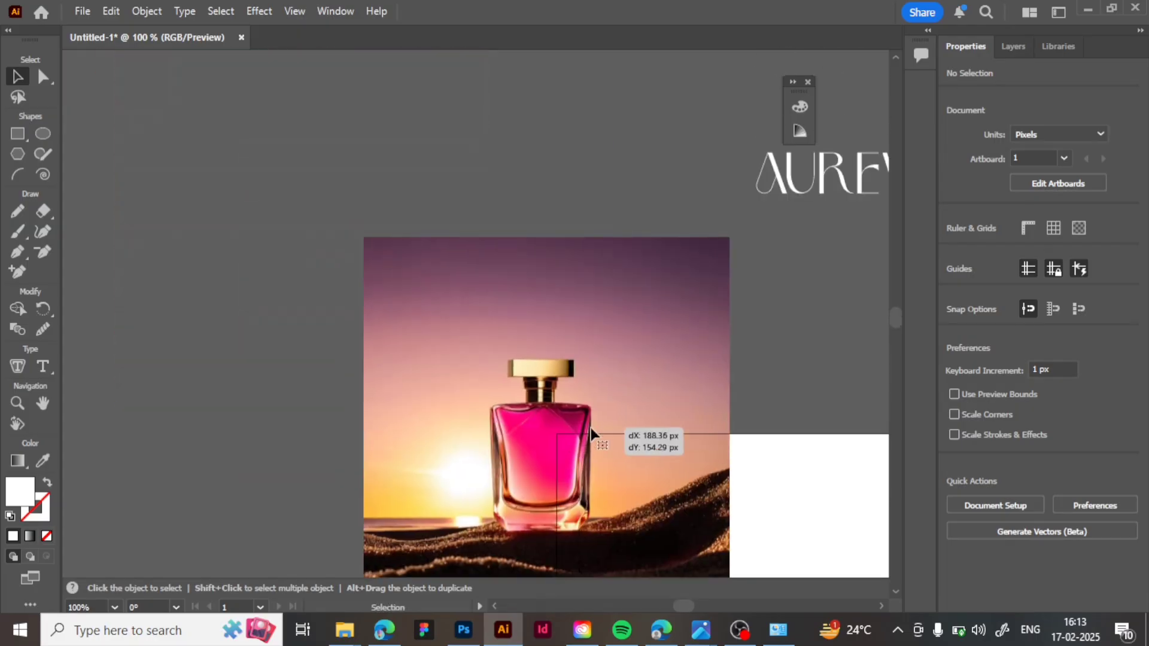
{"action": "scroll", "coordinate": [591, 428], "scroll_direction": "right", "scroll_amount": 4}
{"action": "scroll", "coordinate": [451, 326], "scroll_direction": "down", "scroll_amount": 5}
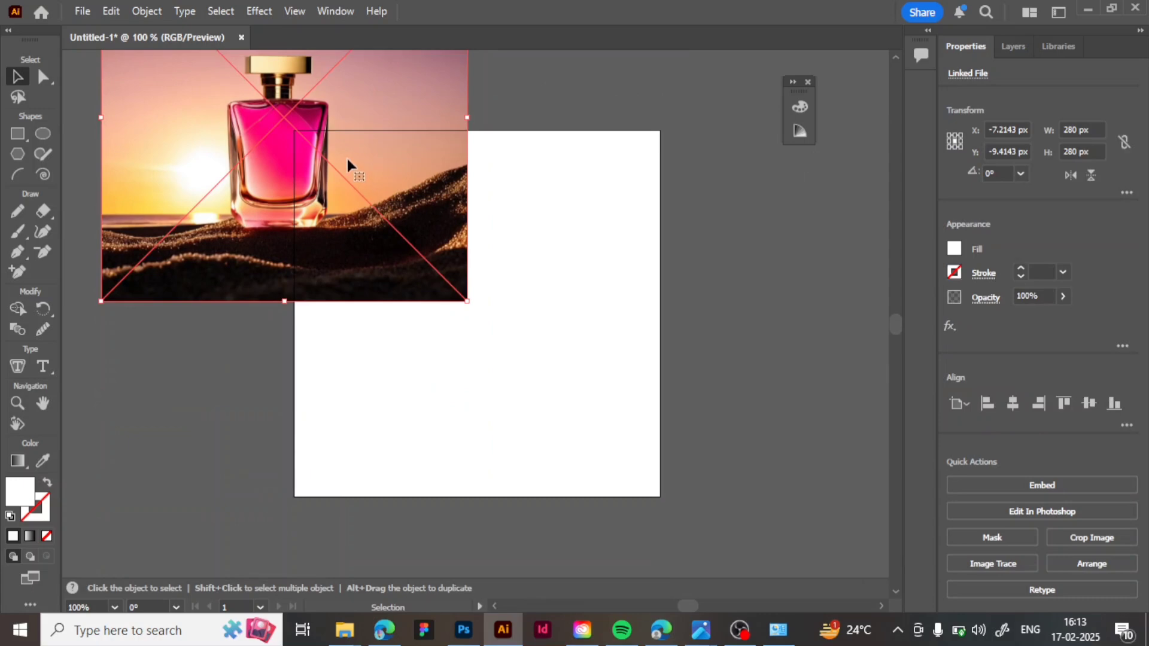
{"action": "left_click_drag", "start_coordinate": [323, 112], "coordinate": [516, 308]}
- Duplicate the white AUREVO wordmark above the artboard and place the copy directly below the original
{"action": "scroll", "coordinate": [515, 303], "scroll_direction": "up", "scroll_amount": 5}
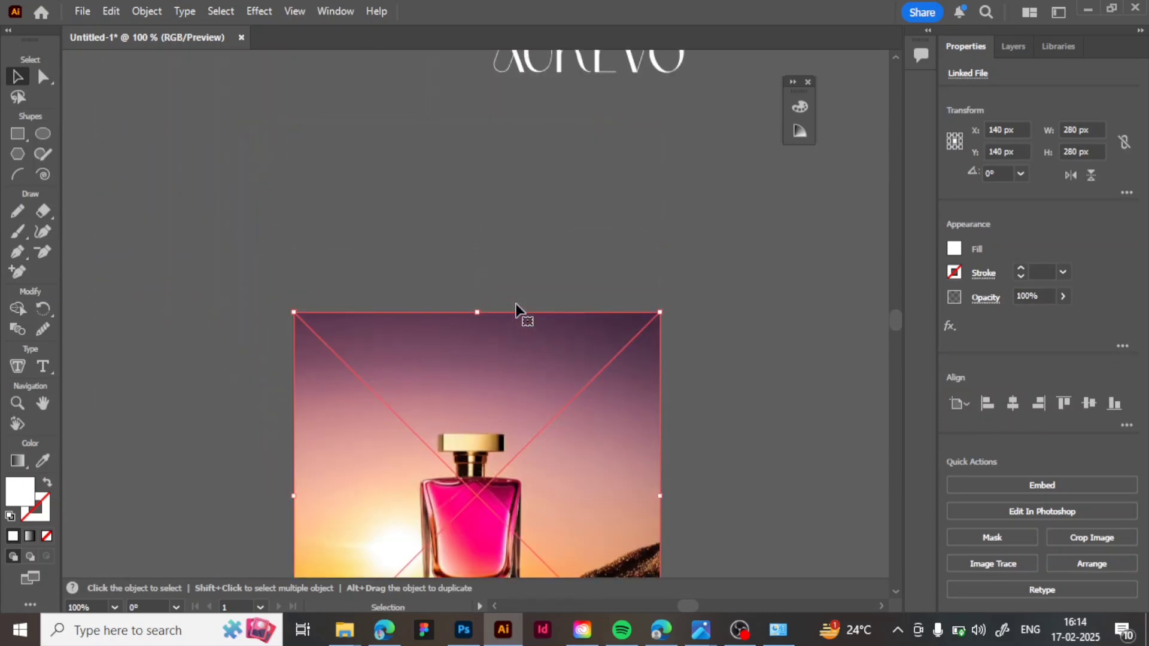
{"action": "scroll", "coordinate": [515, 239], "scroll_direction": "right", "scroll_amount": 3}
{"action": "left_click", "coordinate": [530, 178]}
{"action": "left_click", "coordinate": [526, 273]}
{"action": "left_click_drag", "start_coordinate": [515, 171], "coordinate": [507, 250]}
{"action": "scroll", "coordinate": [538, 239], "scroll_direction": "right", "scroll_amount": 1}
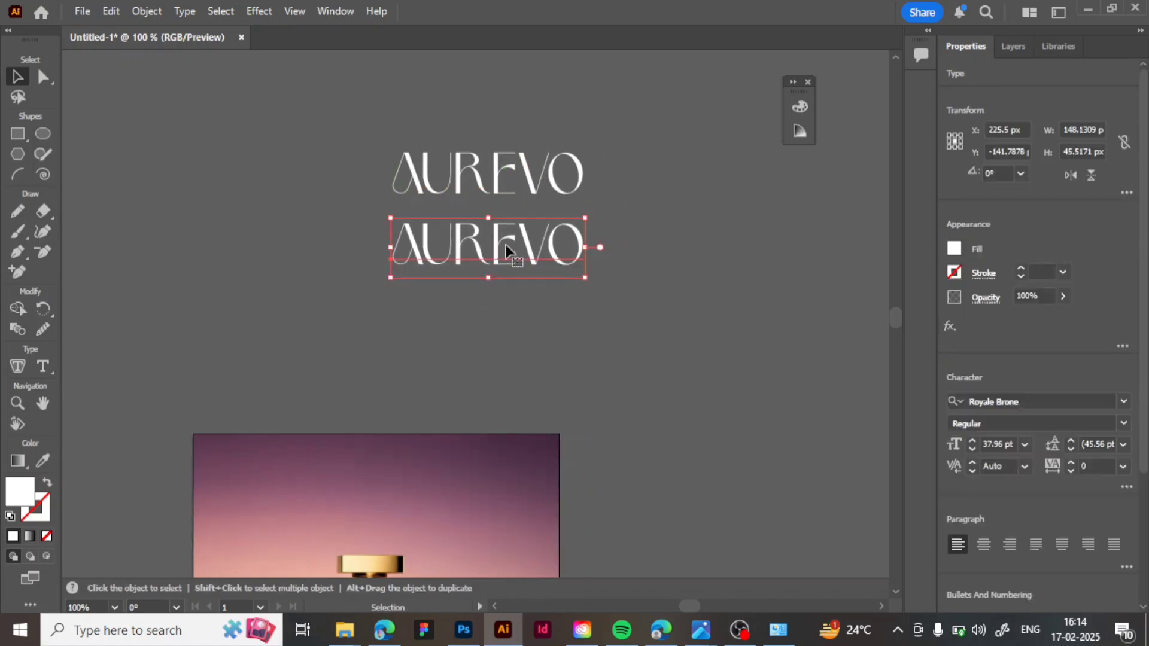
- Preview fonts on the lower wordmark, apply Bernardston Demo, and duplicate the restyled text directly below it
{"action": "key", "text": "ctrl+equal"}
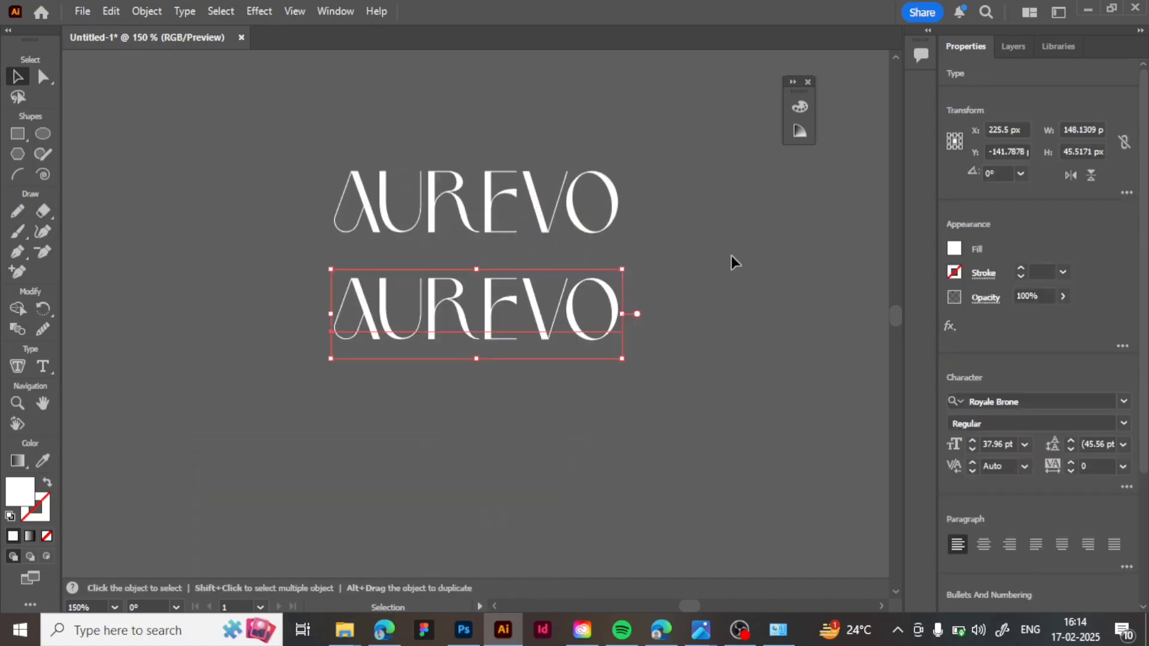
{"action": "left_click", "coordinate": [1122, 402]}
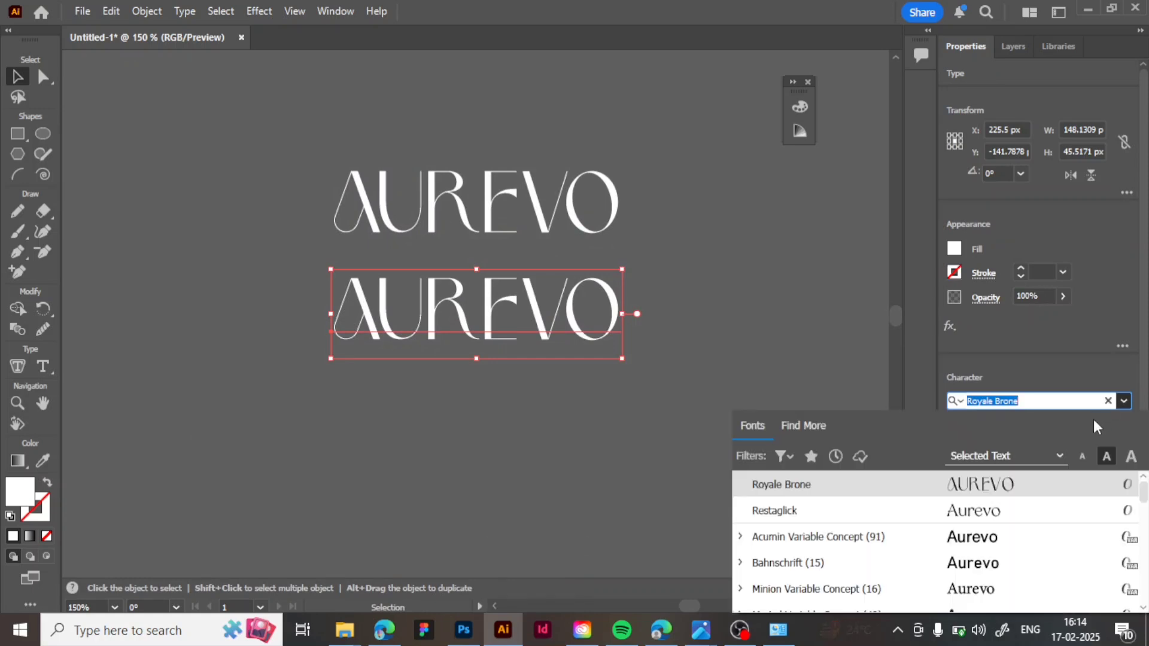
{"action": "key", "text": "Down"}
{"action": "key", "text": "Down"}
{"action": "key", "text": "Down"}
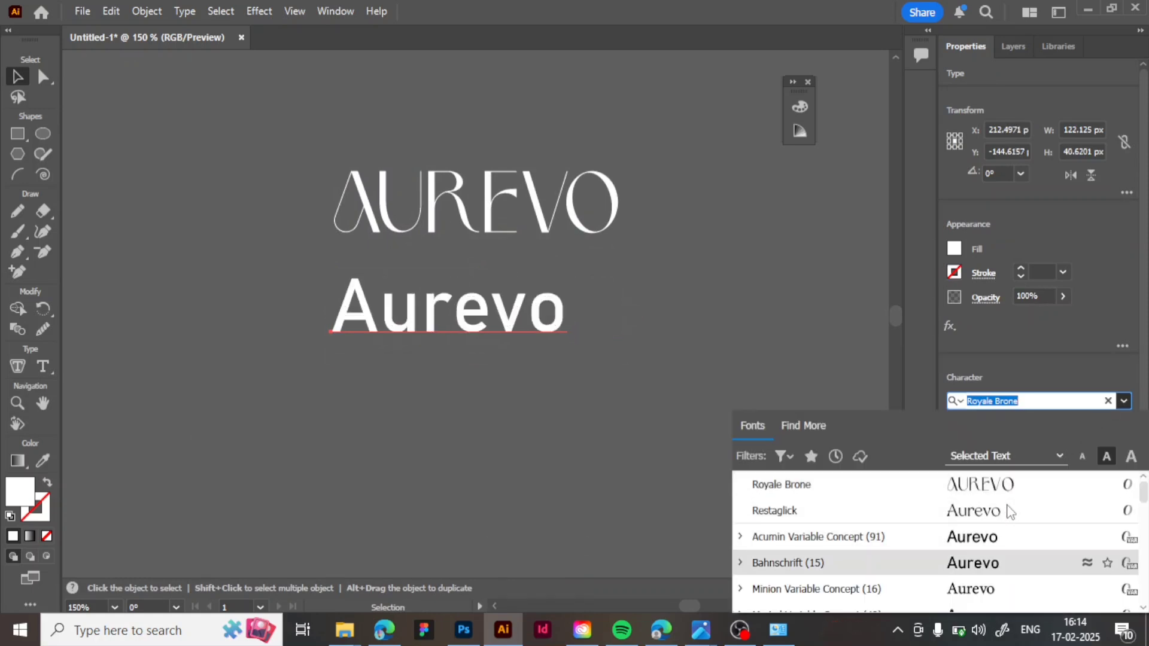
{"action": "key", "text": "Down"}
{"action": "key", "text": "Down"}
{"action": "key", "text": "Down"}
{"action": "key", "text": "Down"}
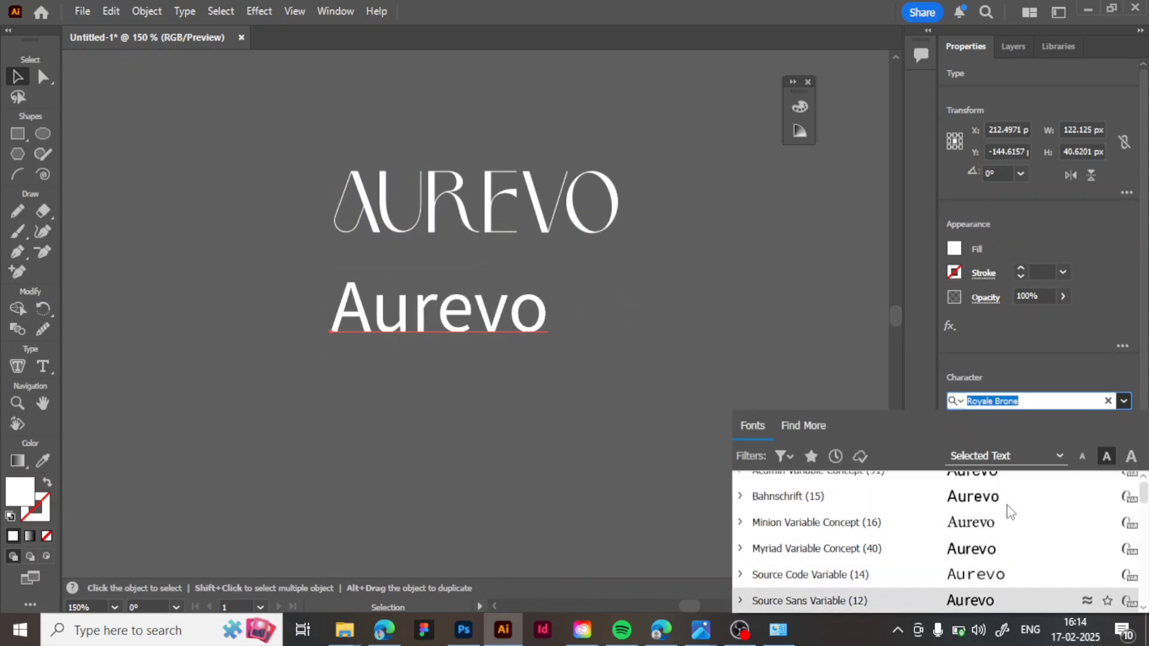
{"action": "key", "text": "Down"}
{"action": "key", "text": "Down"}
{"action": "key", "text": "Down"}
{"action": "key", "text": "Down"}
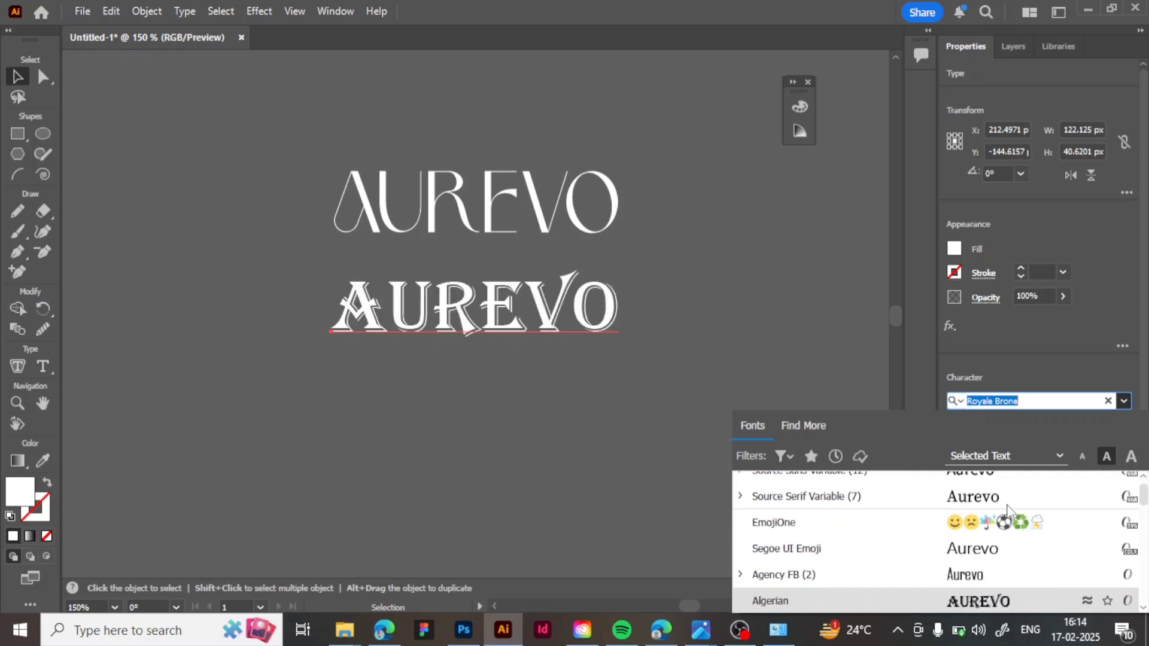
{"action": "key", "text": "Down"}
{"action": "key", "text": "Down"}
{"action": "key", "text": "Down"}
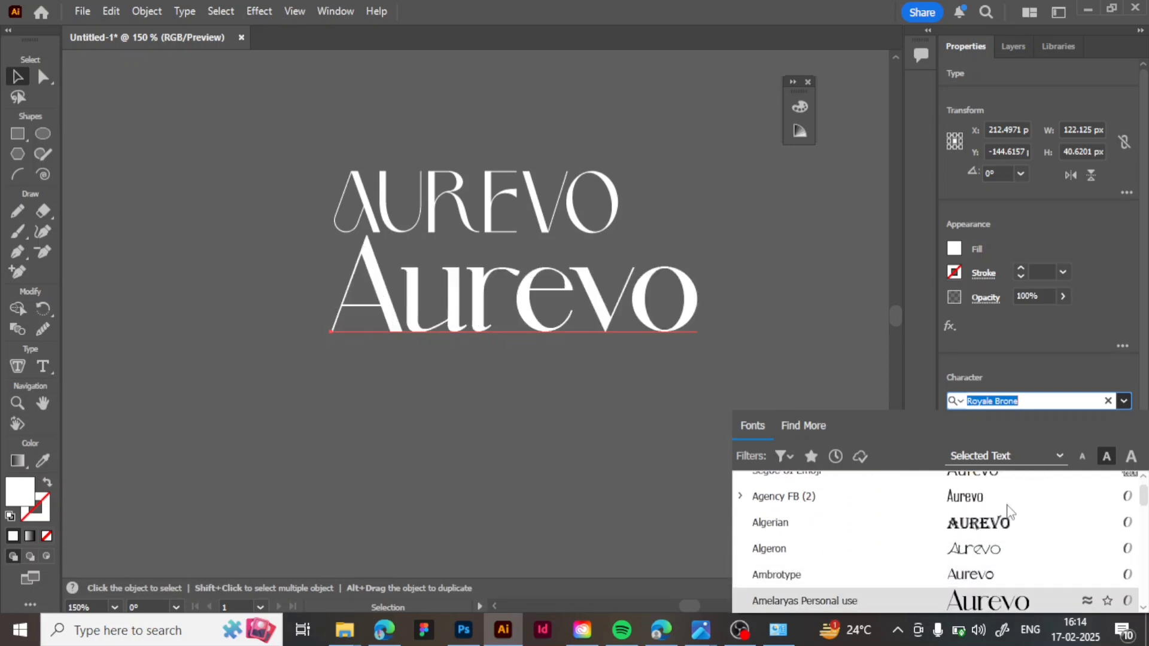
{"action": "key", "text": "Down"}
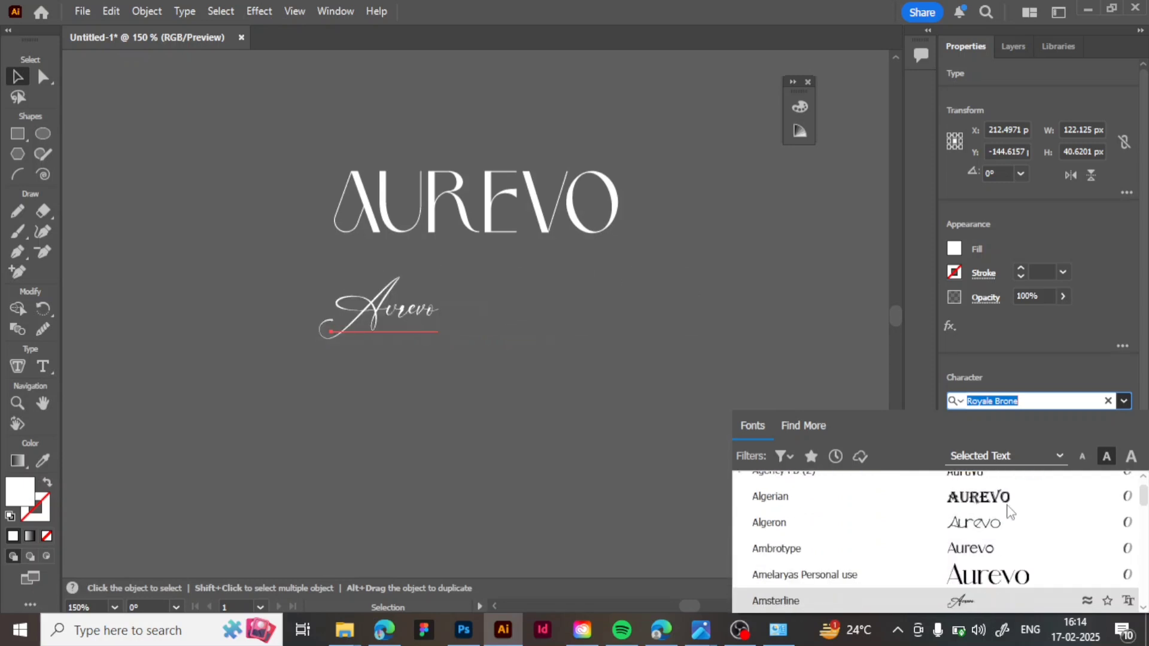
{"action": "scroll", "coordinate": [997, 583], "scroll_direction": "down", "scroll_amount": 5}
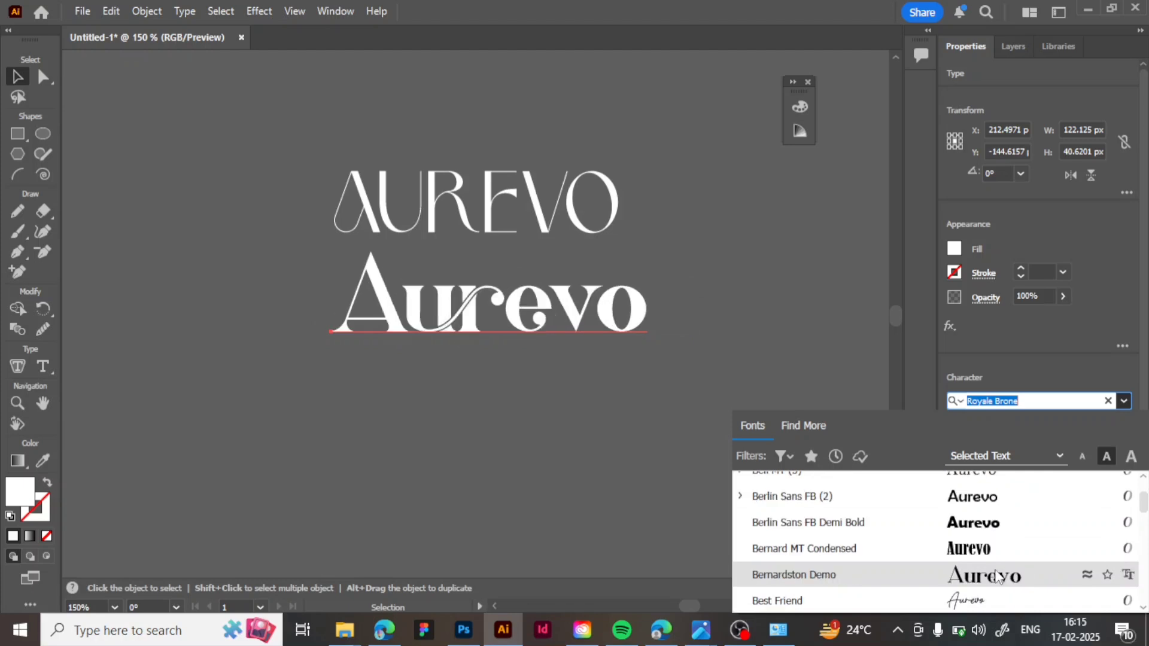
{"action": "key", "text": "Down"}
{"action": "left_click", "coordinate": [975, 574]}
{"action": "left_click_drag", "start_coordinate": [598, 320], "coordinate": [598, 424]}
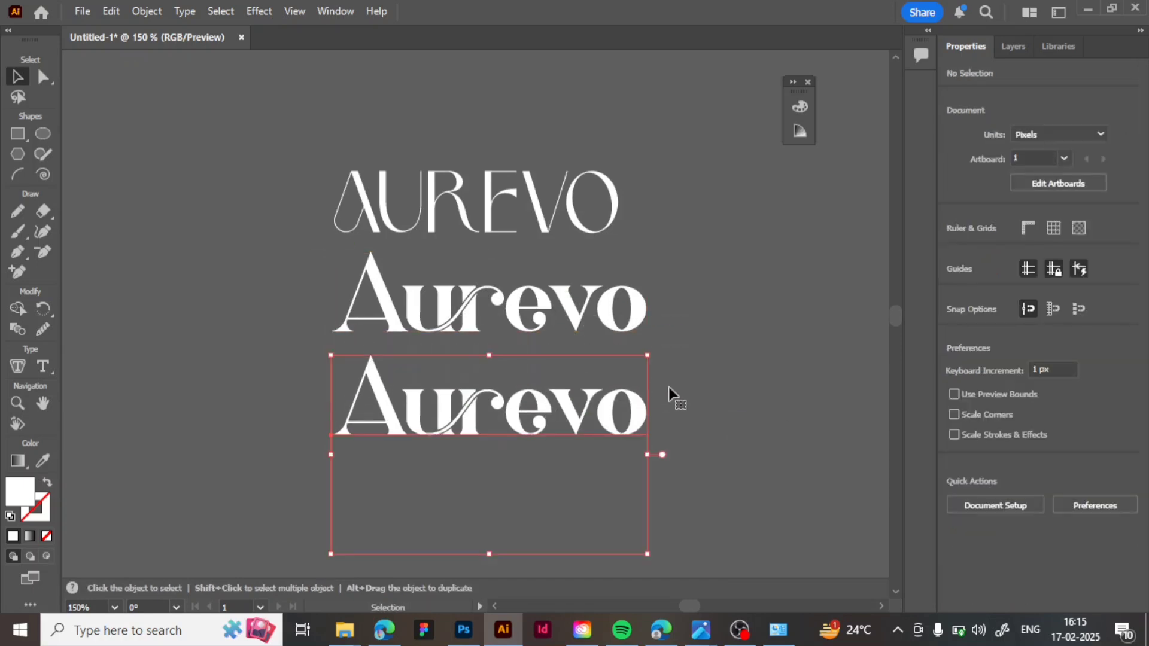
- Preview fonts on the lowest wordmark, apply Bulgatry Personal Use, and move it down clear of the wordmark above
{"action": "scroll", "coordinate": [670, 394], "scroll_direction": "down", "scroll_amount": 3}
{"action": "left_click", "coordinate": [1124, 401]}
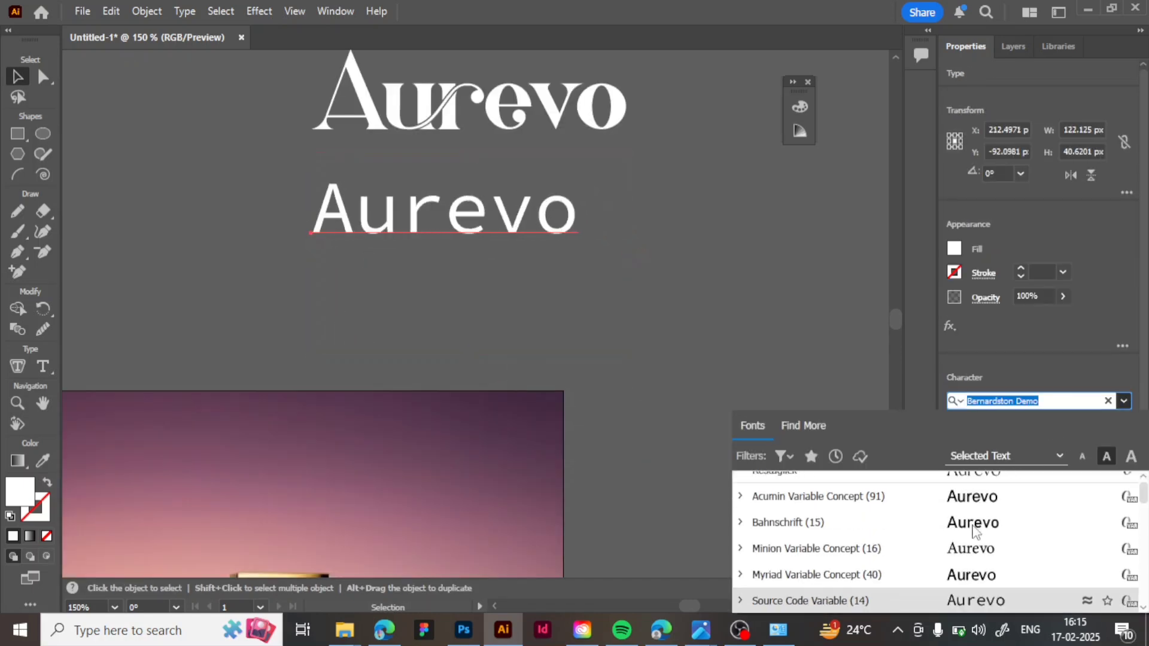
{"action": "scroll", "coordinate": [974, 531], "scroll_direction": "down", "scroll_amount": 5}
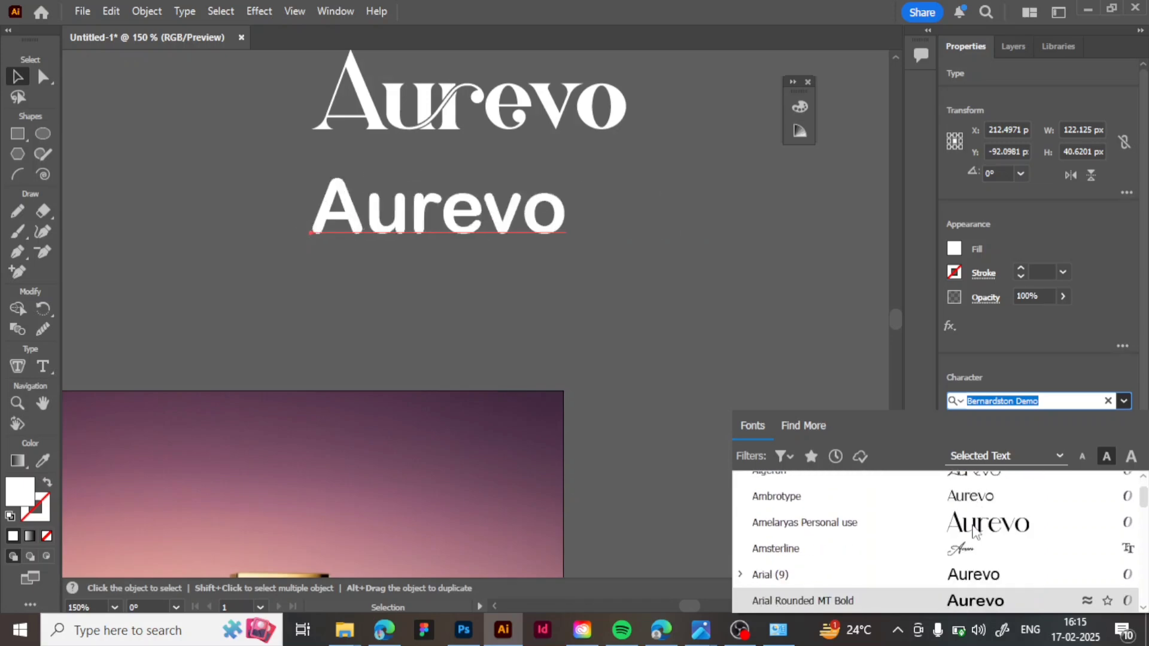
{"action": "scroll", "coordinate": [974, 530], "scroll_direction": "down", "scroll_amount": 6}
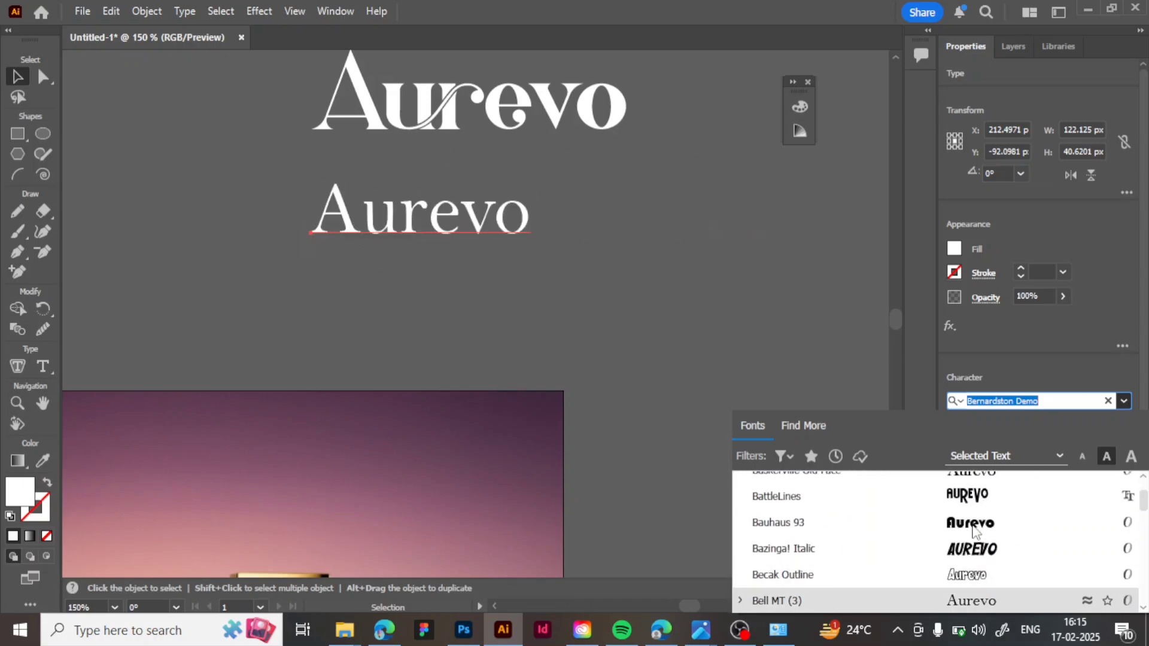
{"action": "scroll", "coordinate": [974, 531], "scroll_direction": "down", "scroll_amount": 7}
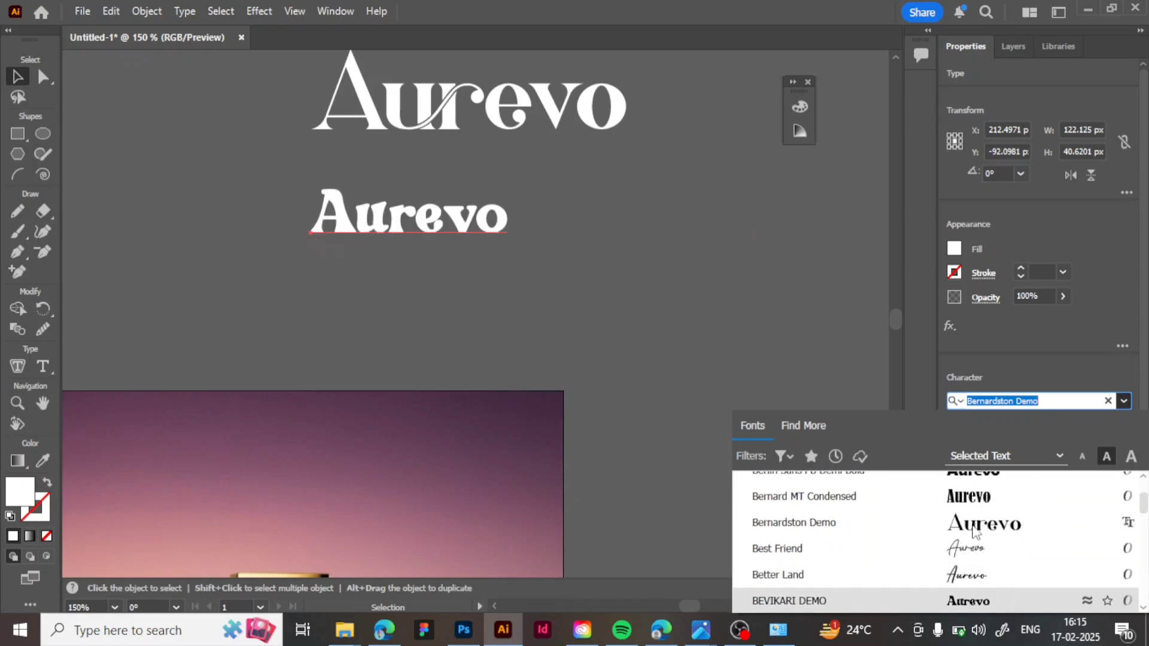
{"action": "scroll", "coordinate": [975, 530], "scroll_direction": "down", "scroll_amount": 1}
{"action": "scroll", "coordinate": [974, 530], "scroll_direction": "down", "scroll_amount": 4}
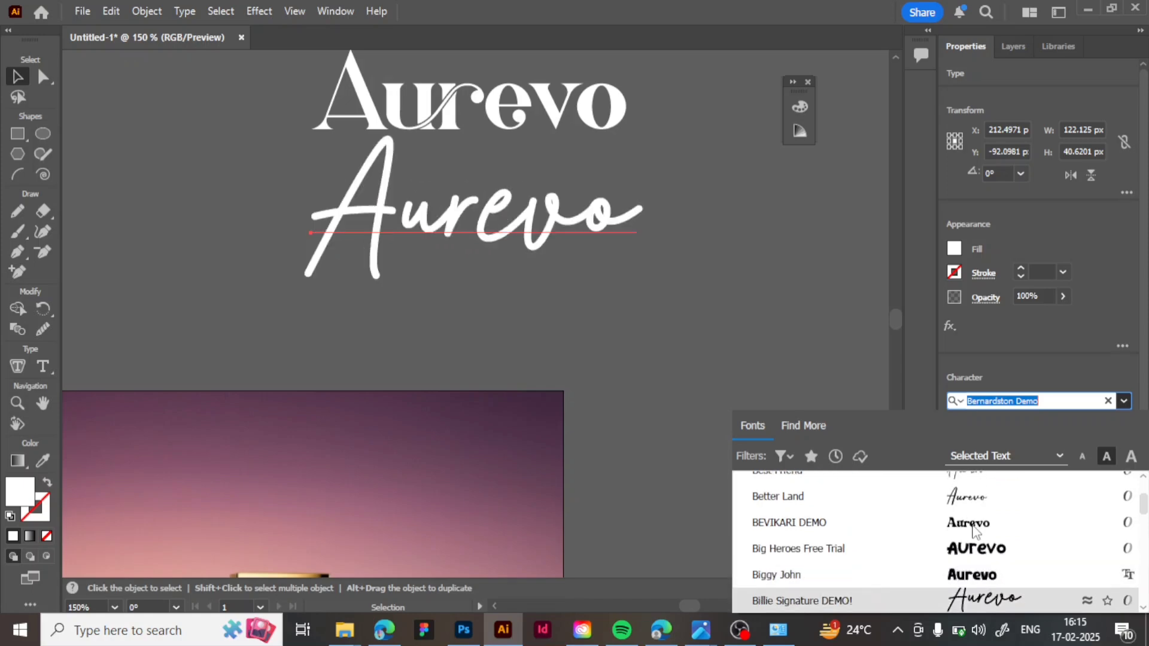
{"action": "scroll", "coordinate": [974, 530], "scroll_direction": "down", "scroll_amount": 2}
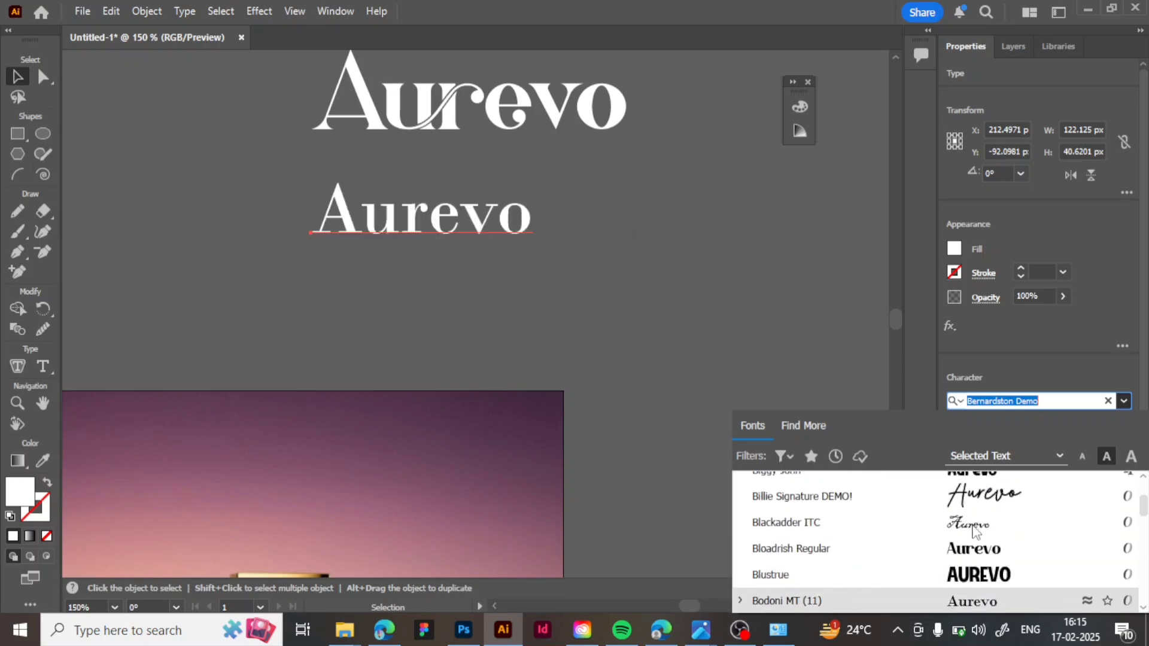
{"action": "scroll", "coordinate": [975, 530], "scroll_direction": "down", "scroll_amount": 1}
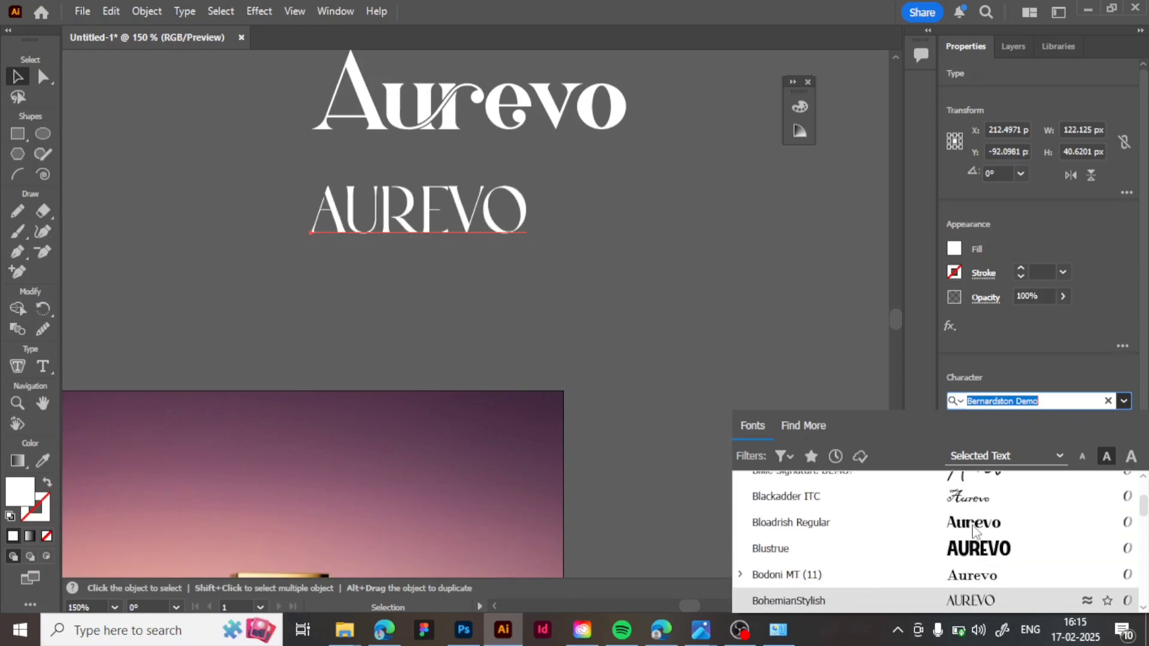
{"action": "scroll", "coordinate": [975, 530], "scroll_direction": "down", "scroll_amount": 3}
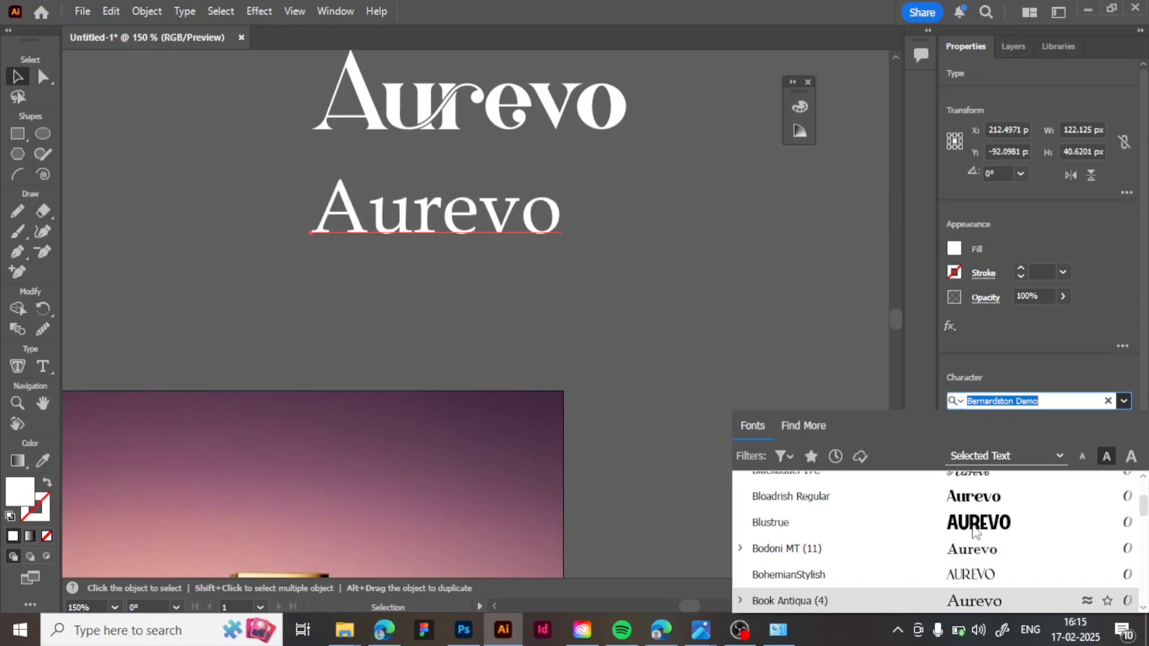
{"action": "scroll", "coordinate": [975, 530], "scroll_direction": "down", "scroll_amount": 3}
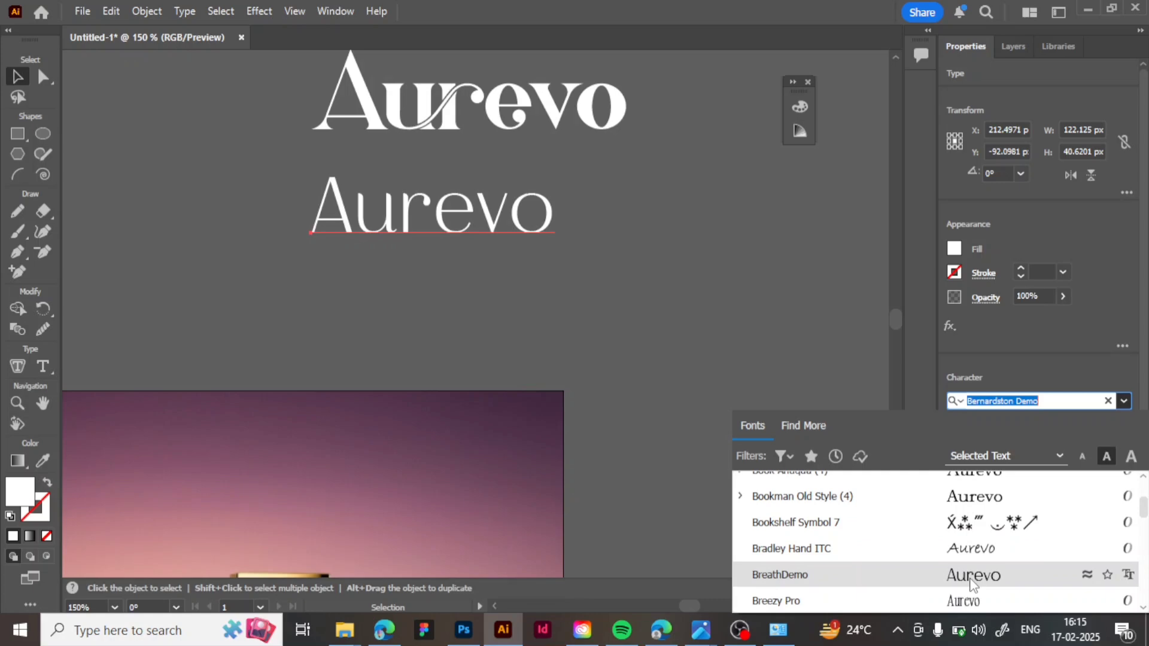
{"action": "key", "text": "Down"}
{"action": "key", "text": "Down"}
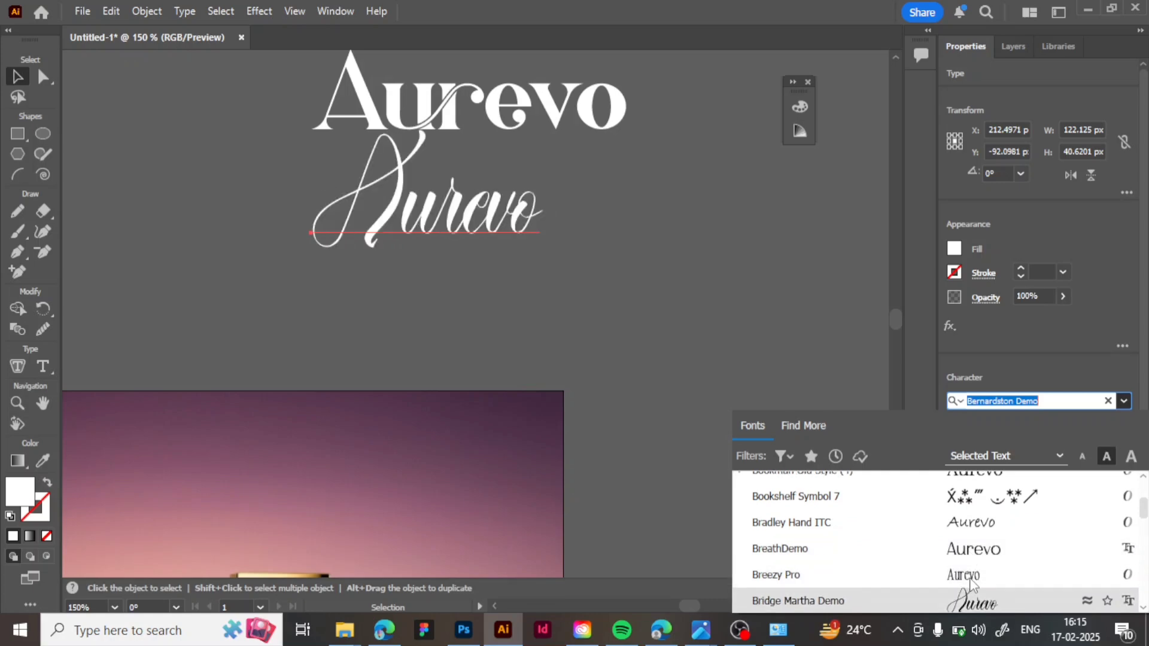
{"action": "key", "text": "Down"}
{"action": "key", "text": "Down"}
{"action": "key", "text": "Down"}
{"action": "key", "text": "Down"}
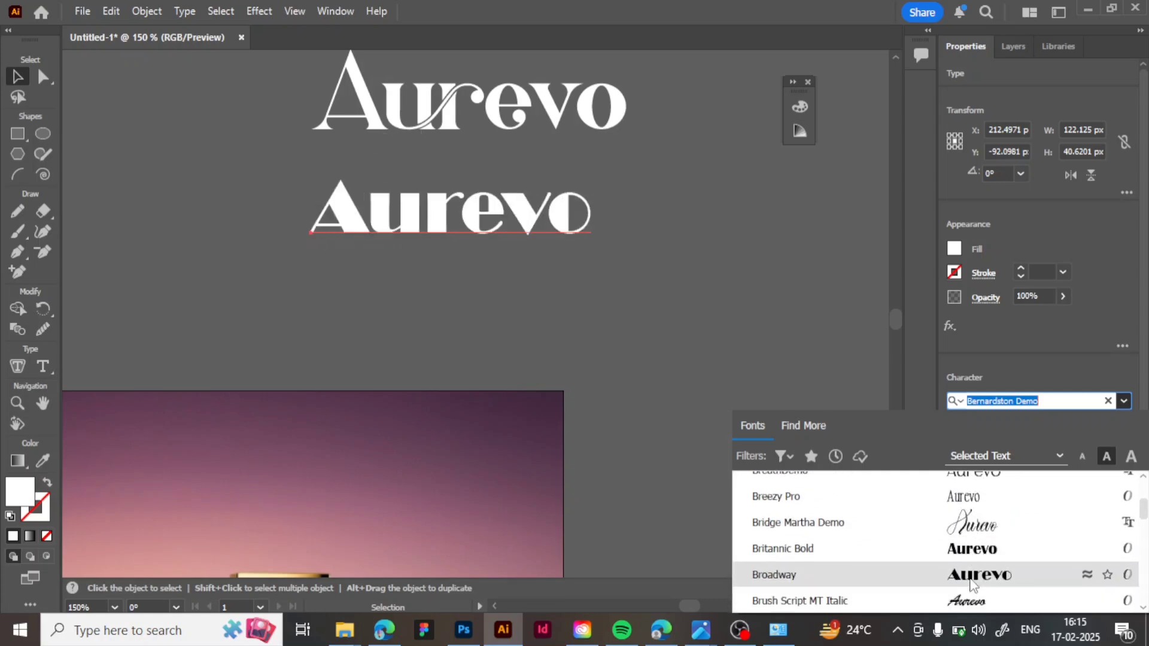
{"action": "key", "text": "Down"}
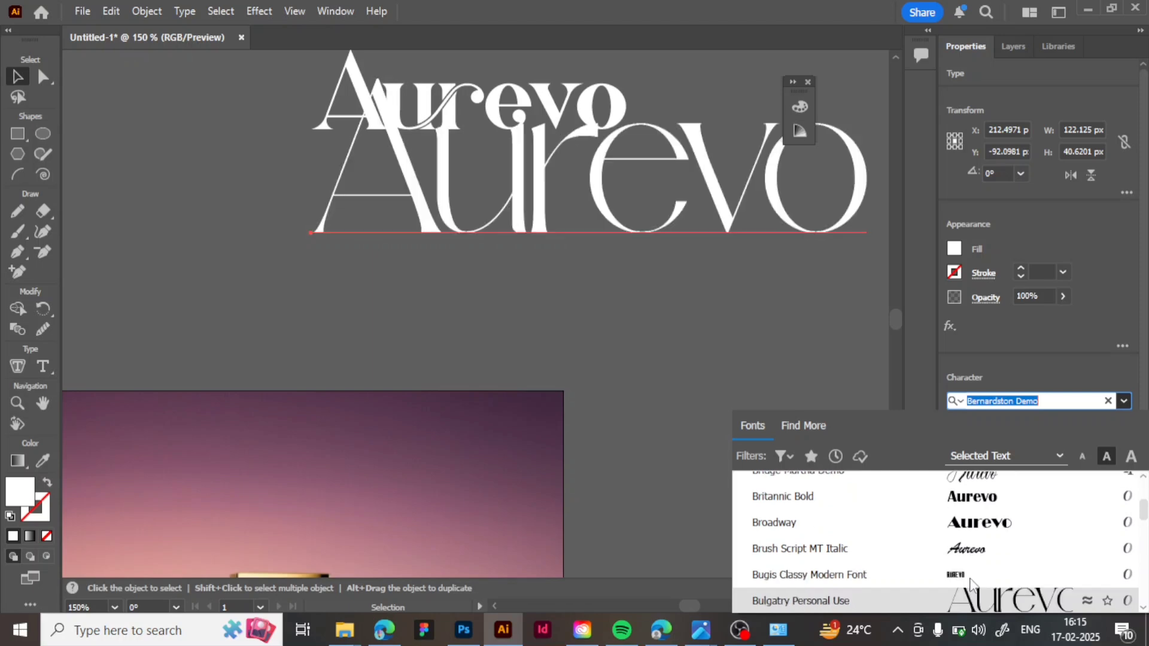
{"action": "left_click", "coordinate": [972, 604]}
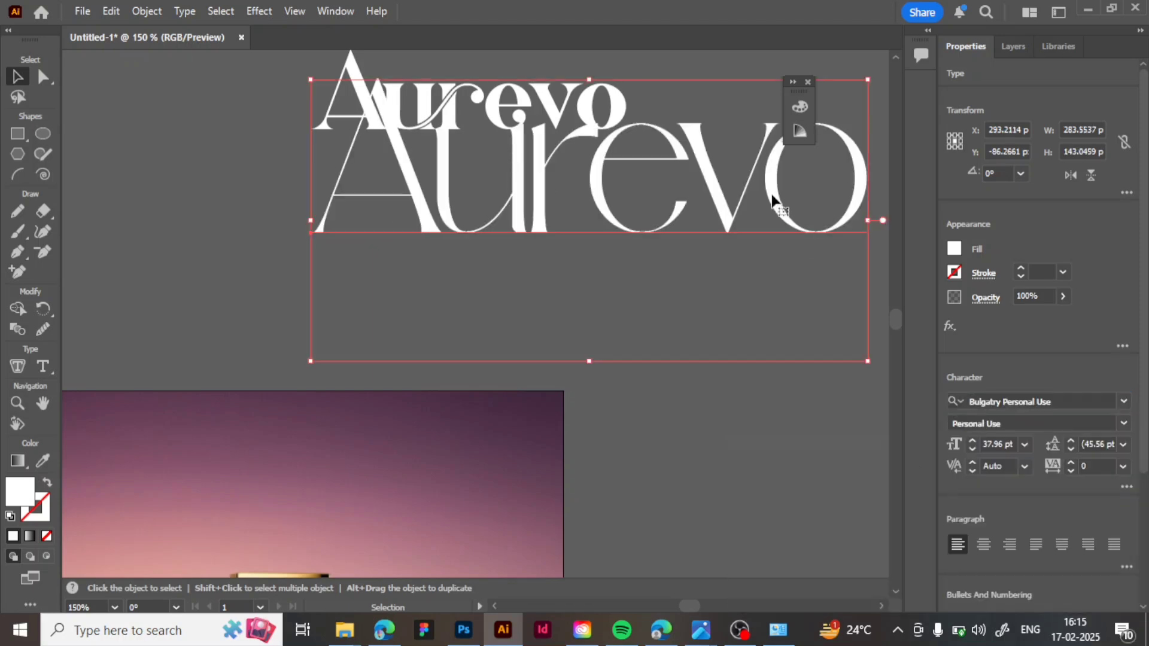
{"action": "left_click_drag", "start_coordinate": [745, 202], "coordinate": [633, 277]}
- Move the Royale Brone AUREVO wordmark onto the image above the perfume bottle, at about X 135 px, Y 40 px
{"action": "key", "text": "ctrl+minus"}
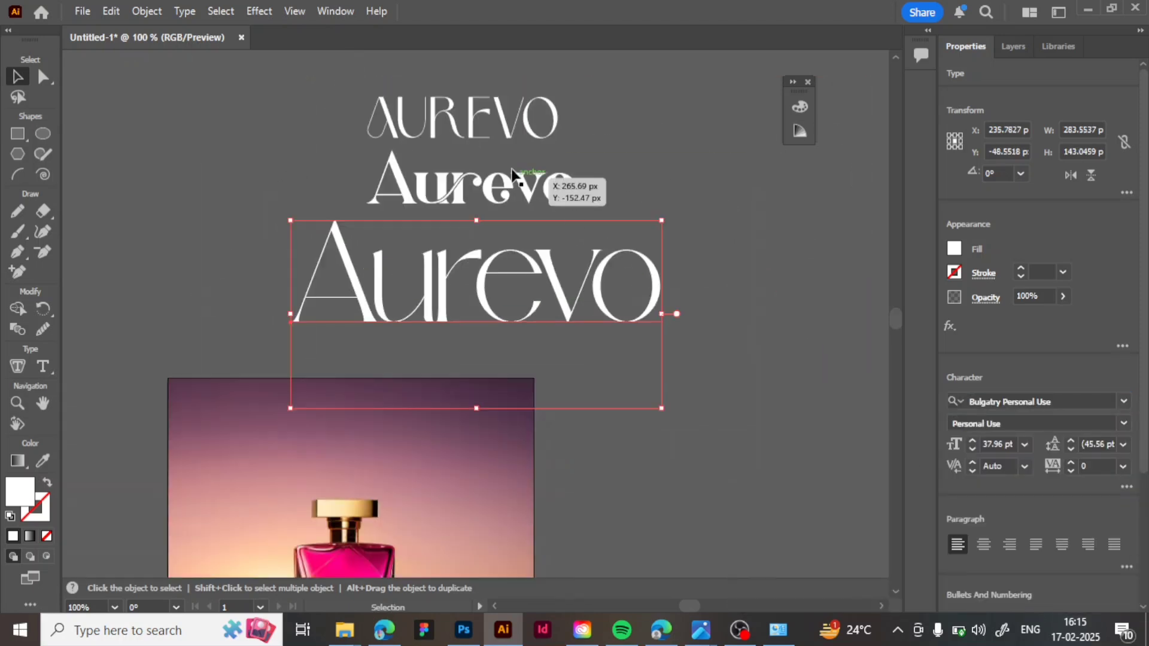
{"action": "left_click", "coordinate": [475, 125]}
{"action": "left_click_drag", "start_coordinate": [474, 126], "coordinate": [336, 444]}
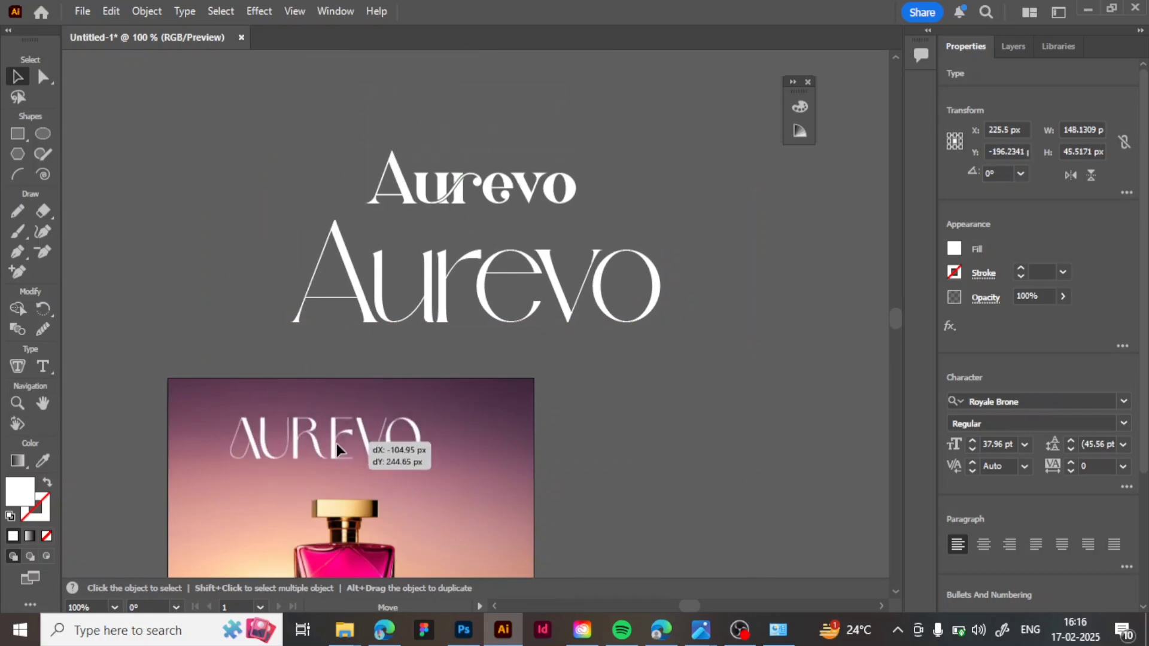
{"action": "scroll", "coordinate": [336, 444], "scroll_direction": "down", "scroll_amount": 5}
{"action": "scroll", "coordinate": [380, 367], "scroll_direction": "left", "scroll_amount": 3}
{"action": "left_click_drag", "start_coordinate": [458, 226], "coordinate": [476, 210]}
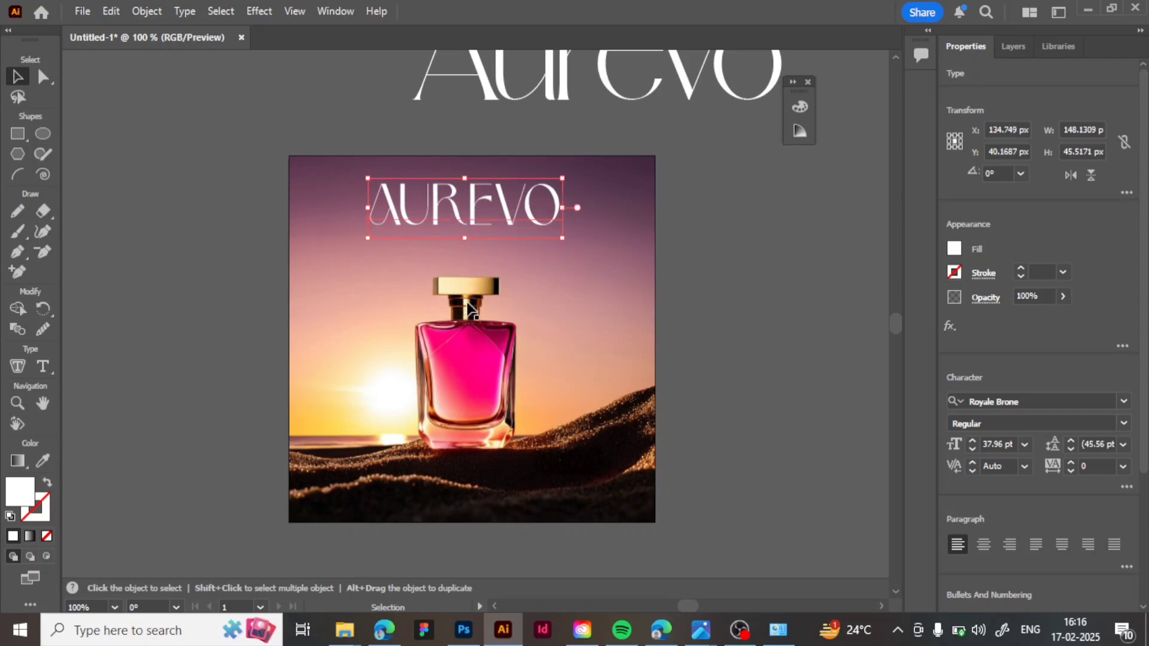
{"action": "left_click", "coordinate": [638, 258]}
{"action": "key", "text": "ctrl"}
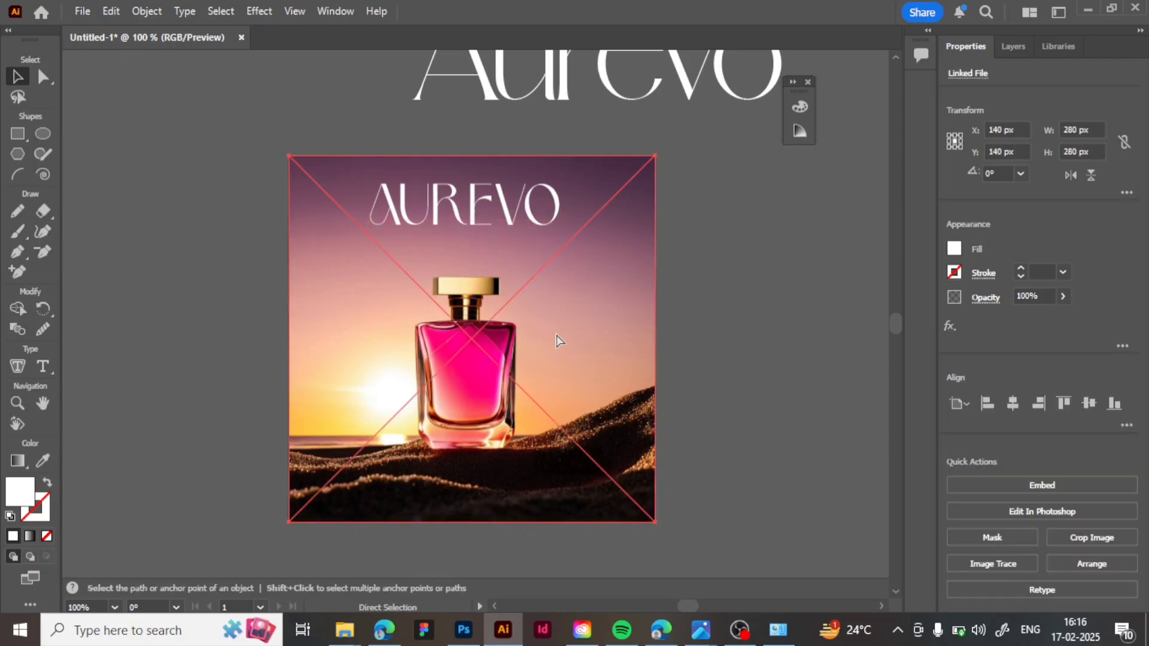
{"action": "key", "text": "ctrl+equal"}
{"action": "key", "text": "ctrl+minus"}
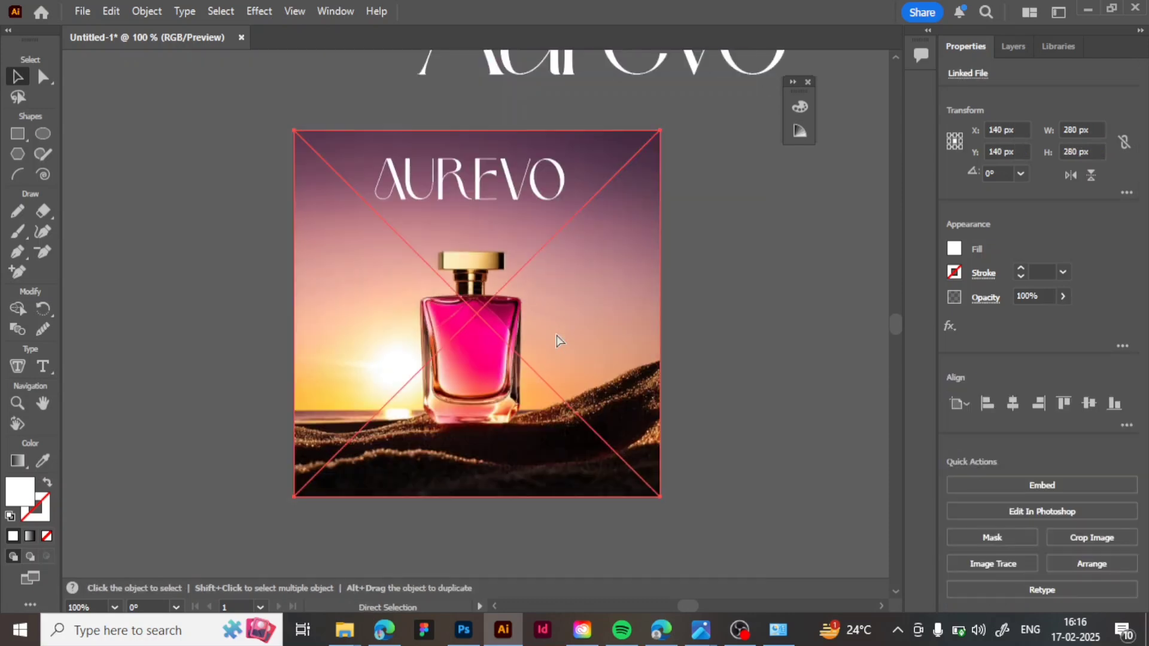
{"action": "left_click", "coordinate": [692, 299]}
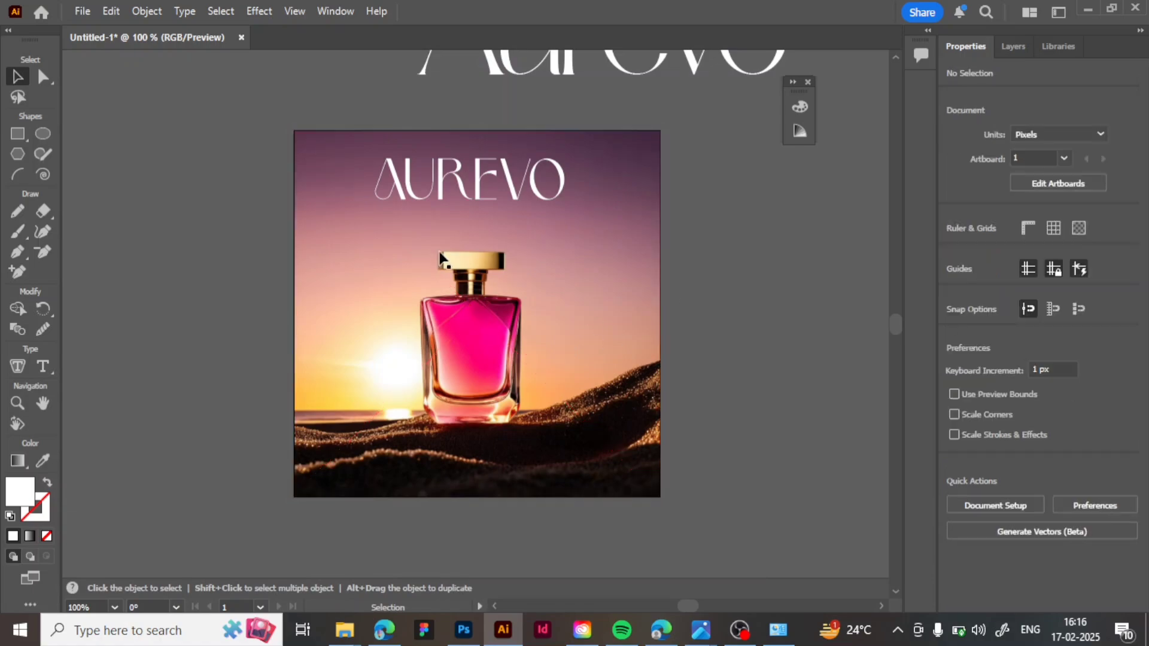
- Place the transparent perfume bottle cutout imaghbgjgjk from the Downloads folder onto the Illustrator artwork
{"action": "left_click", "coordinate": [463, 320]}
{"action": "key", "text": "ctrl+equal"}
{"action": "key", "text": "alt+Tab"}
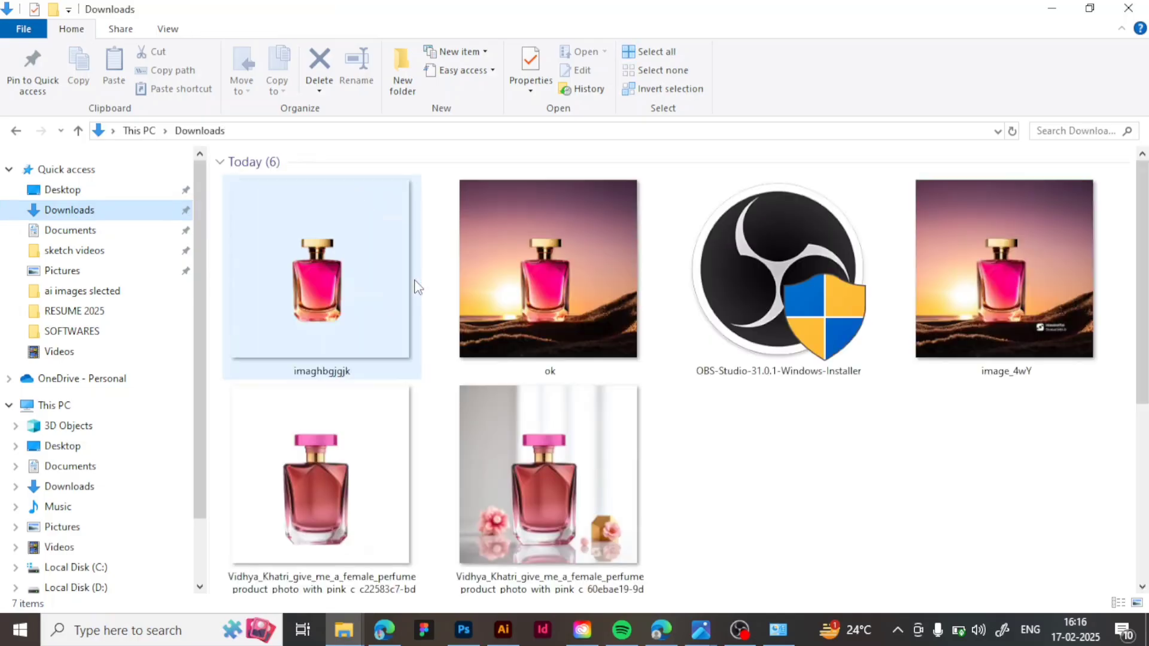
{"action": "left_click_drag", "start_coordinate": [340, 328], "coordinate": [479, 443]}
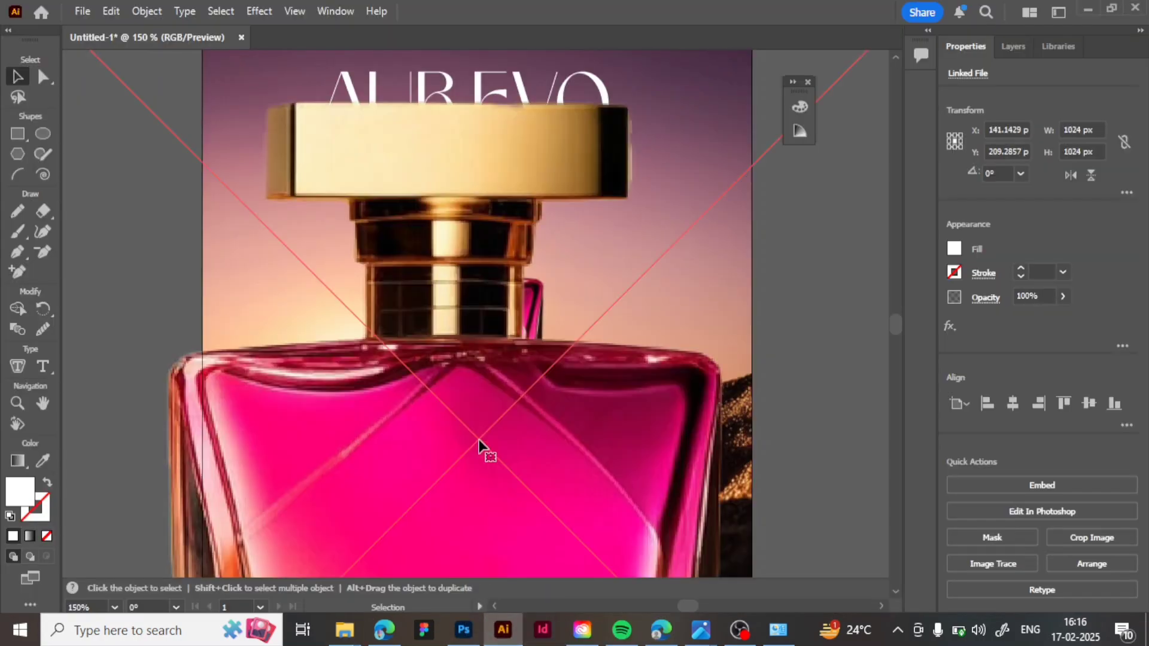
- Scale the placed bottle cutout down proportionally to about 253 px square and bring it over the artboard image
{"action": "key", "text": "ctrl+minus"}
{"action": "key", "text": "ctrl+minus"}
{"action": "key", "text": "ctrl+minus"}
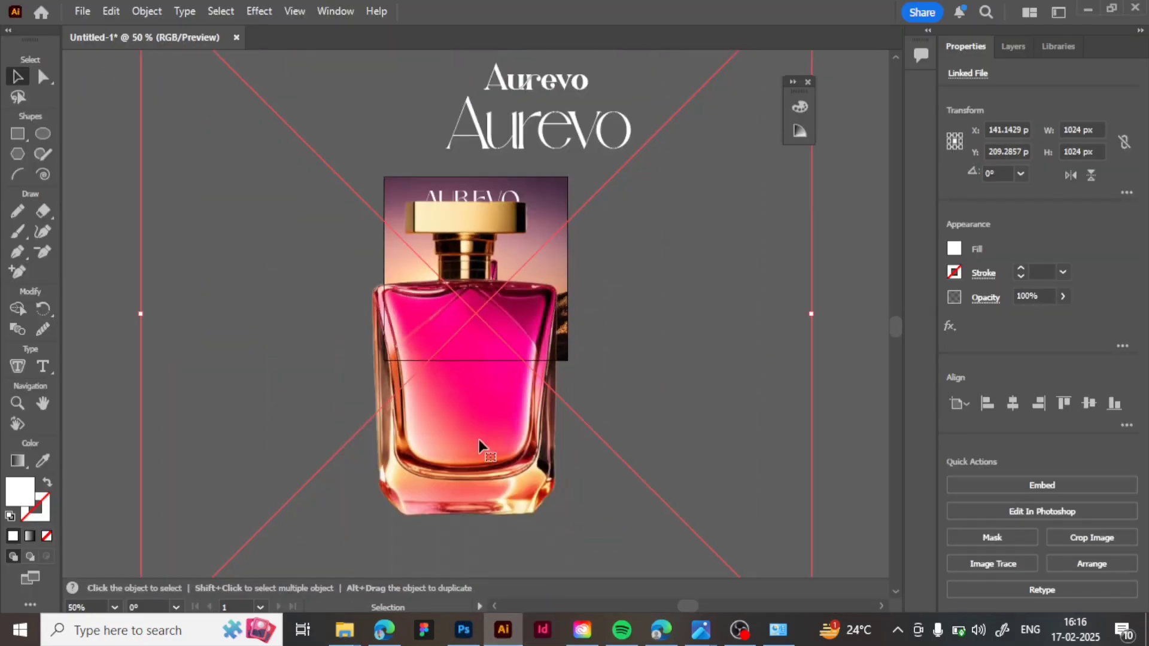
{"action": "scroll", "coordinate": [478, 439], "scroll_direction": "up", "scroll_amount": 5}
{"action": "left_click_drag", "start_coordinate": [814, 204], "coordinate": [541, 470]}
{"action": "scroll", "coordinate": [523, 452], "scroll_direction": "down", "scroll_amount": 5}
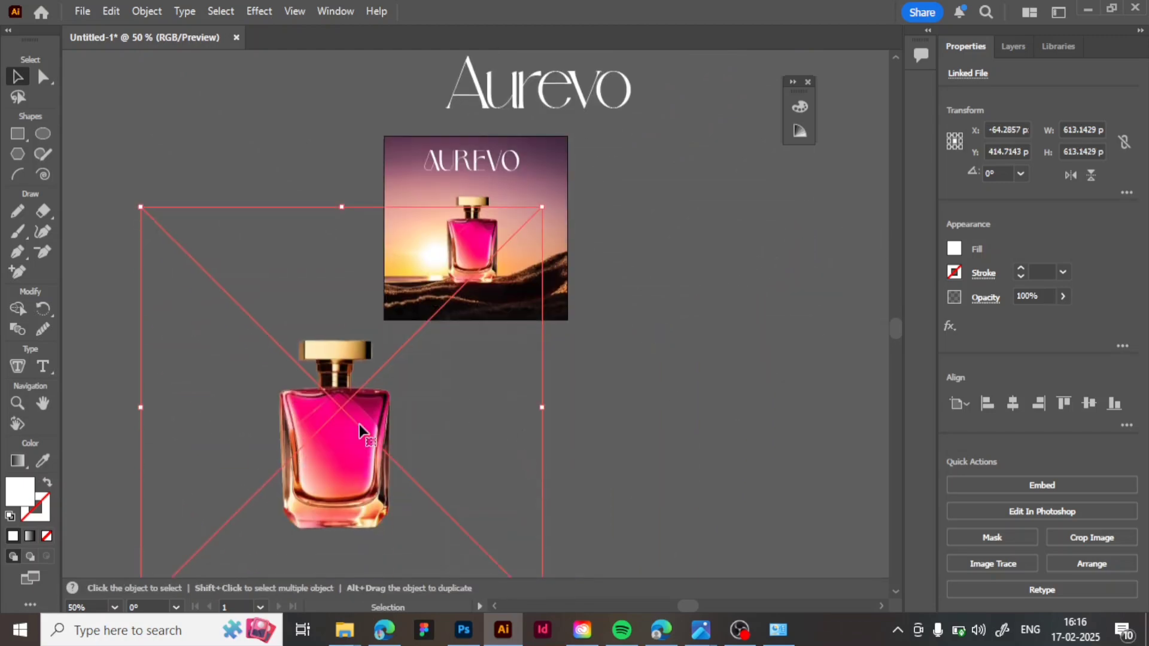
{"action": "left_click_drag", "start_coordinate": [359, 425], "coordinate": [511, 238]}
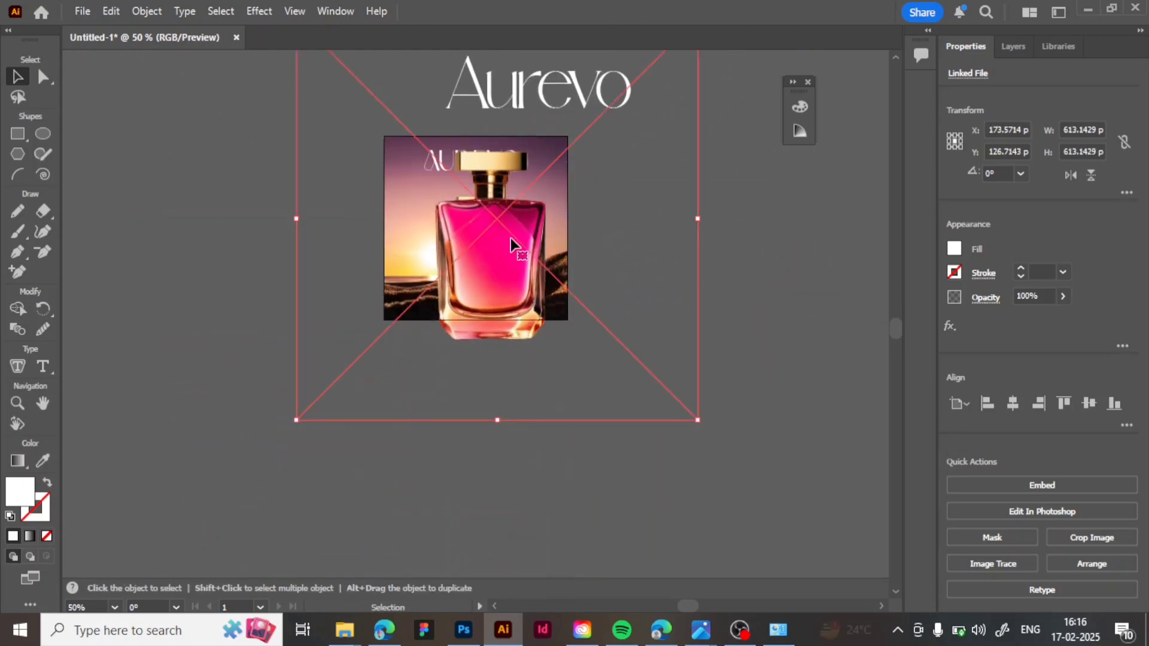
{"action": "scroll", "coordinate": [512, 238], "scroll_direction": "up", "scroll_amount": 3}
{"action": "left_click_drag", "start_coordinate": [698, 159], "coordinate": [593, 287]}
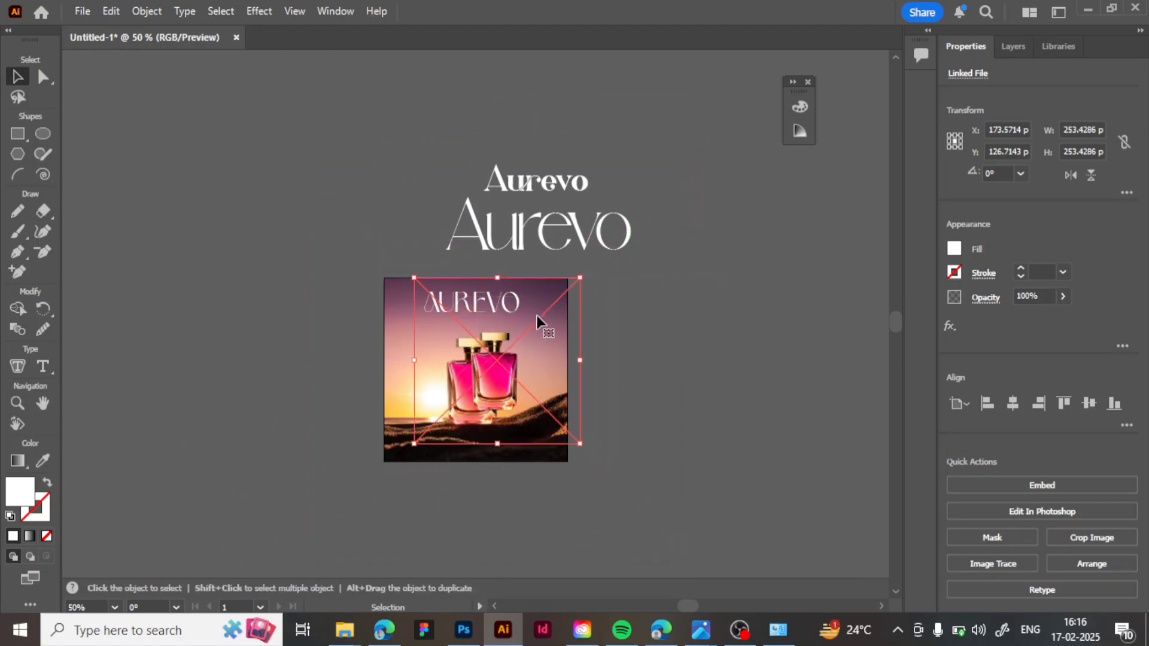
- Align the cutout exactly over the background bottle, sized 280 × 280 px and centred at X 140 px, Y 140 px
{"action": "key", "text": "ctrl+equal"}
{"action": "key", "text": "ctrl+equal"}
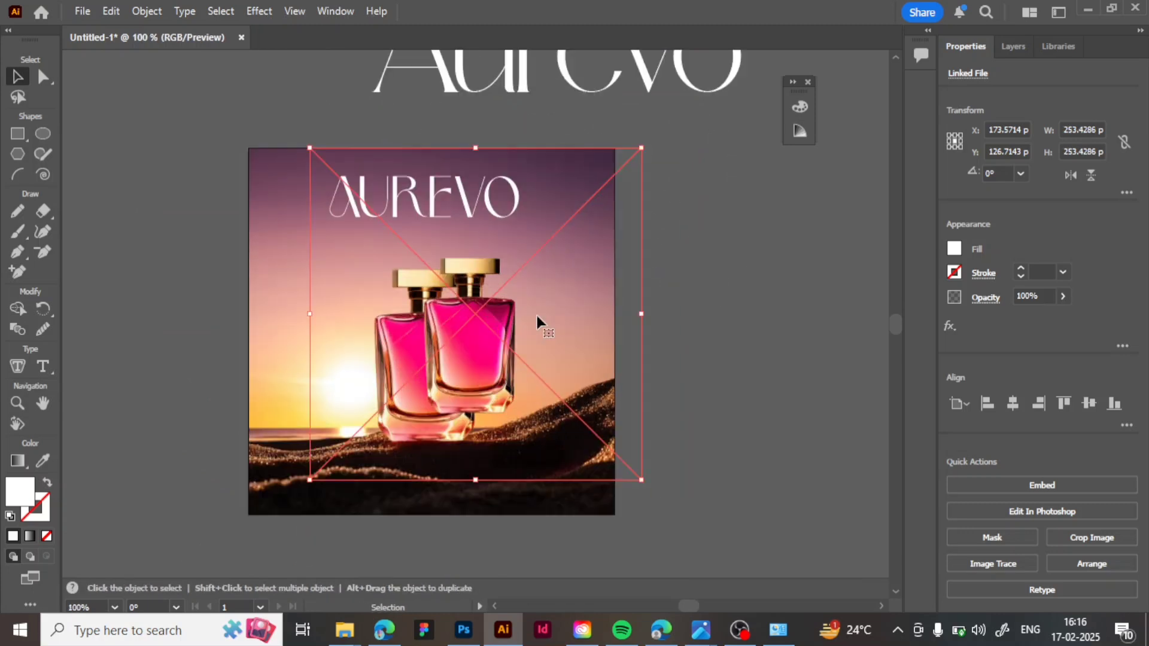
{"action": "left_click_drag", "start_coordinate": [463, 347], "coordinate": [404, 385]}
{"action": "left_click_drag", "start_coordinate": [580, 186], "coordinate": [648, 149]}
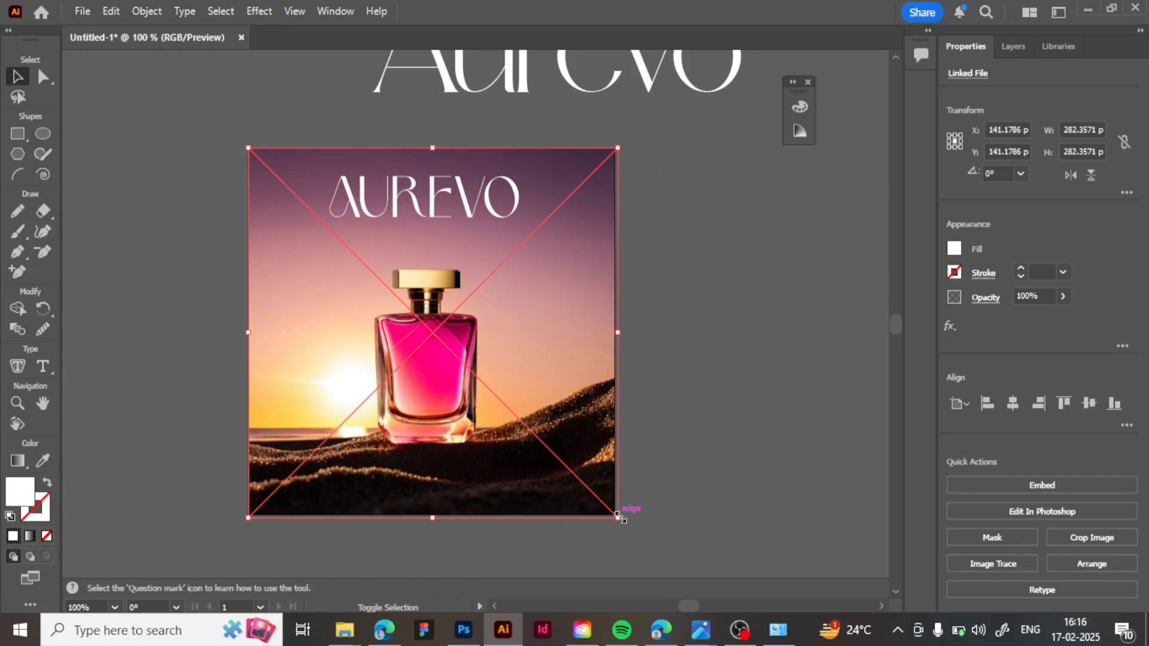
{"action": "left_click_drag", "start_coordinate": [621, 516], "coordinate": [617, 516]}
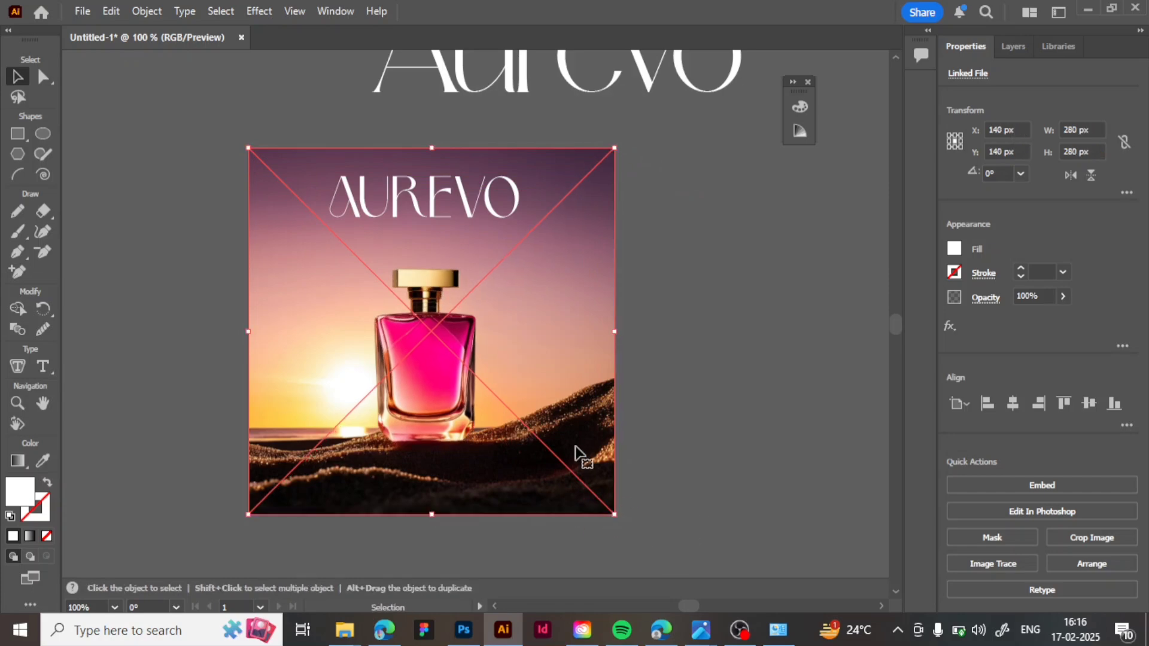
- Crop the linked cutout image tightly around the perfume bottle, to about 94 × 144 px, and apply the crop
{"action": "key", "text": "a"}
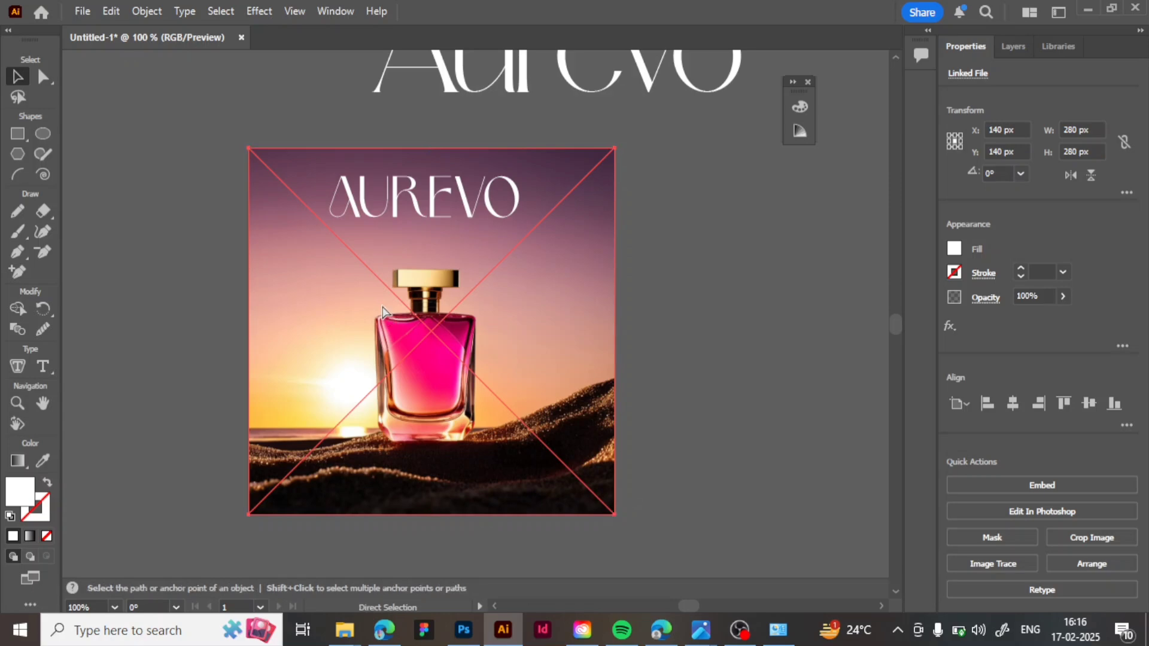
{"action": "scroll", "coordinate": [383, 312], "scroll_direction": "up", "scroll_amount": 2}
{"action": "scroll", "coordinate": [383, 311], "scroll_direction": "up", "scroll_amount": 2}
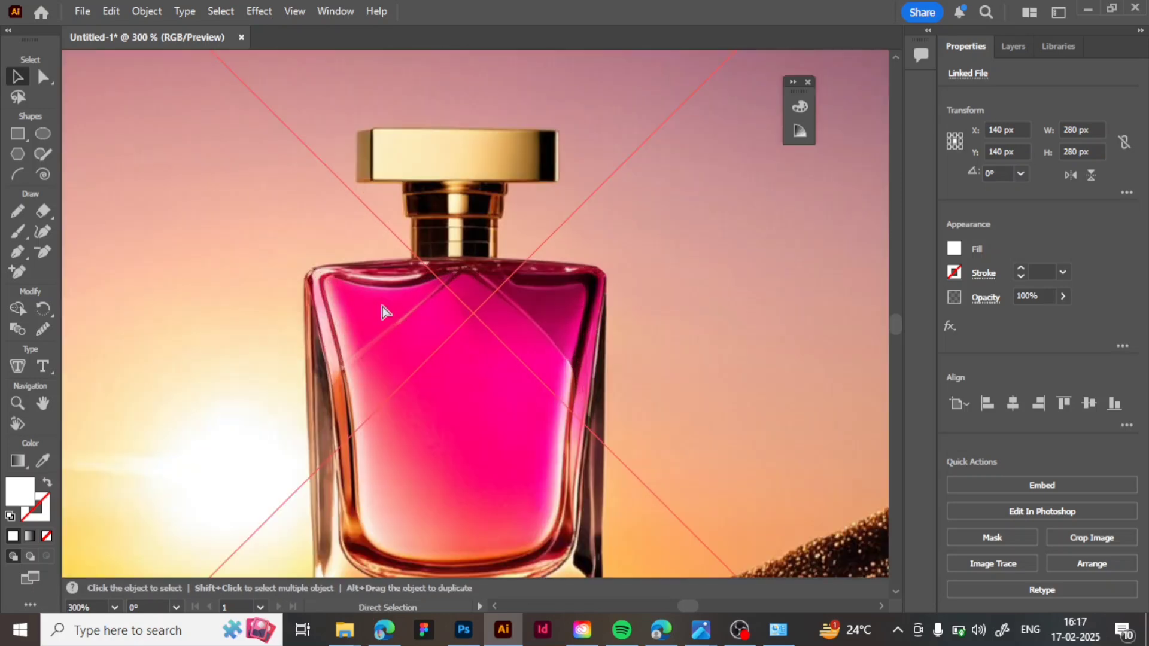
{"action": "scroll", "coordinate": [383, 311], "scroll_direction": "down", "scroll_amount": 3}
{"action": "scroll", "coordinate": [383, 312], "scroll_direction": "down", "scroll_amount": 1}
{"action": "key", "text": "v"}
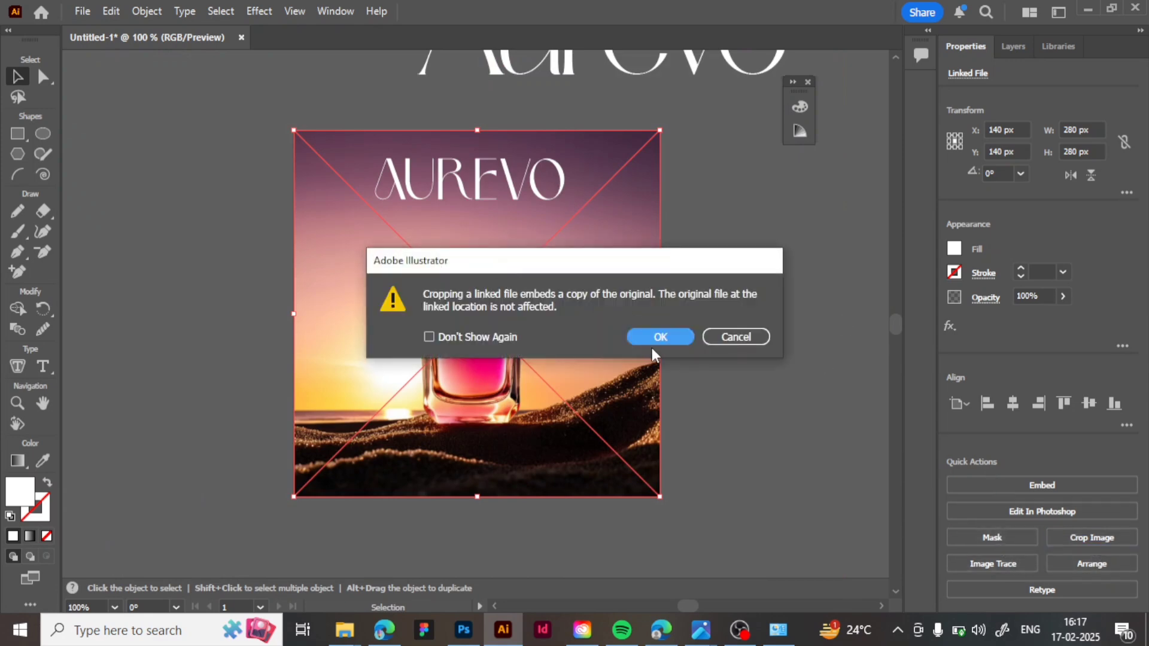
{"action": "left_click", "coordinate": [658, 338]}
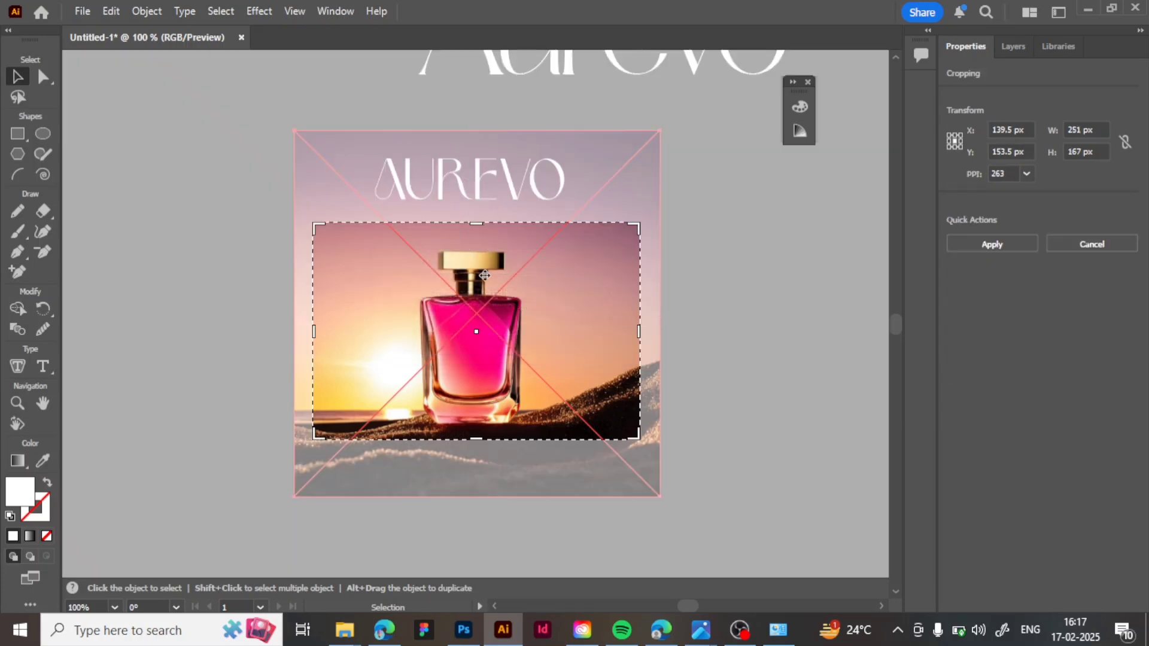
{"action": "left_click_drag", "start_coordinate": [315, 336], "coordinate": [412, 353]}
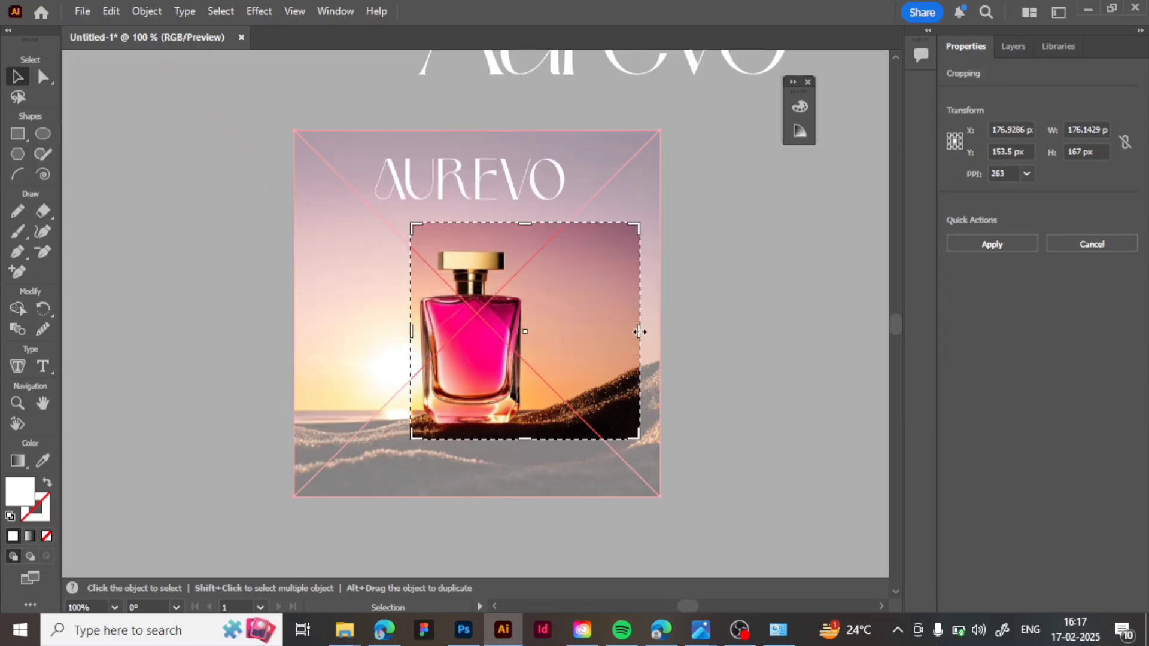
{"action": "left_click_drag", "start_coordinate": [639, 332], "coordinate": [544, 339]}
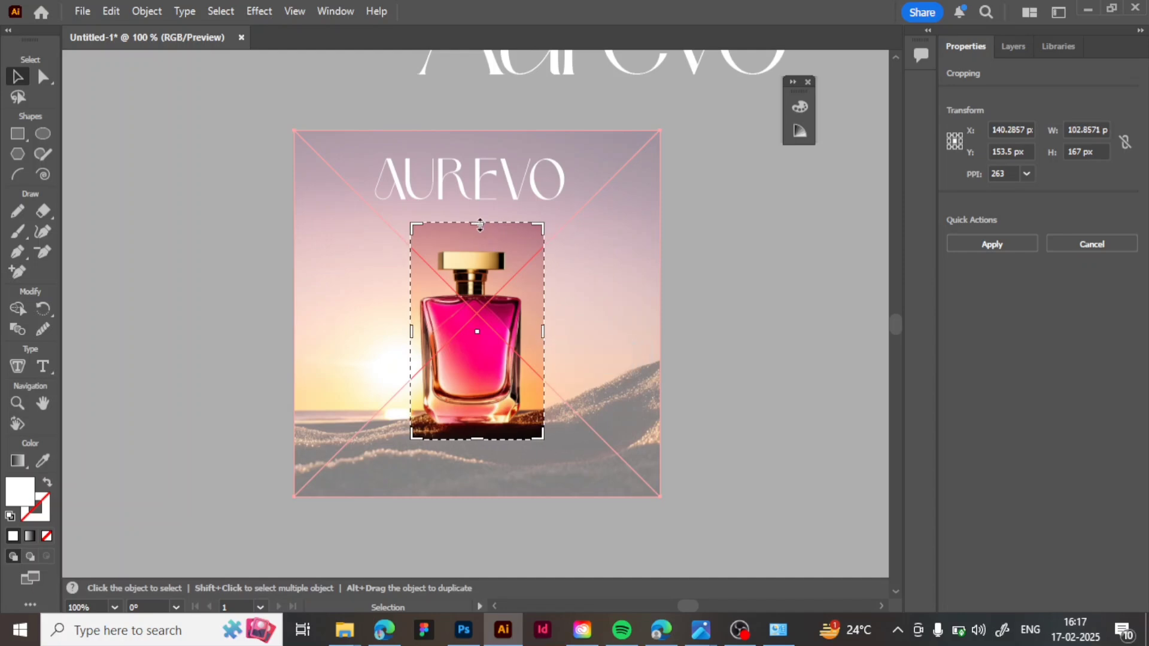
{"action": "left_click_drag", "start_coordinate": [480, 225], "coordinate": [480, 247]}
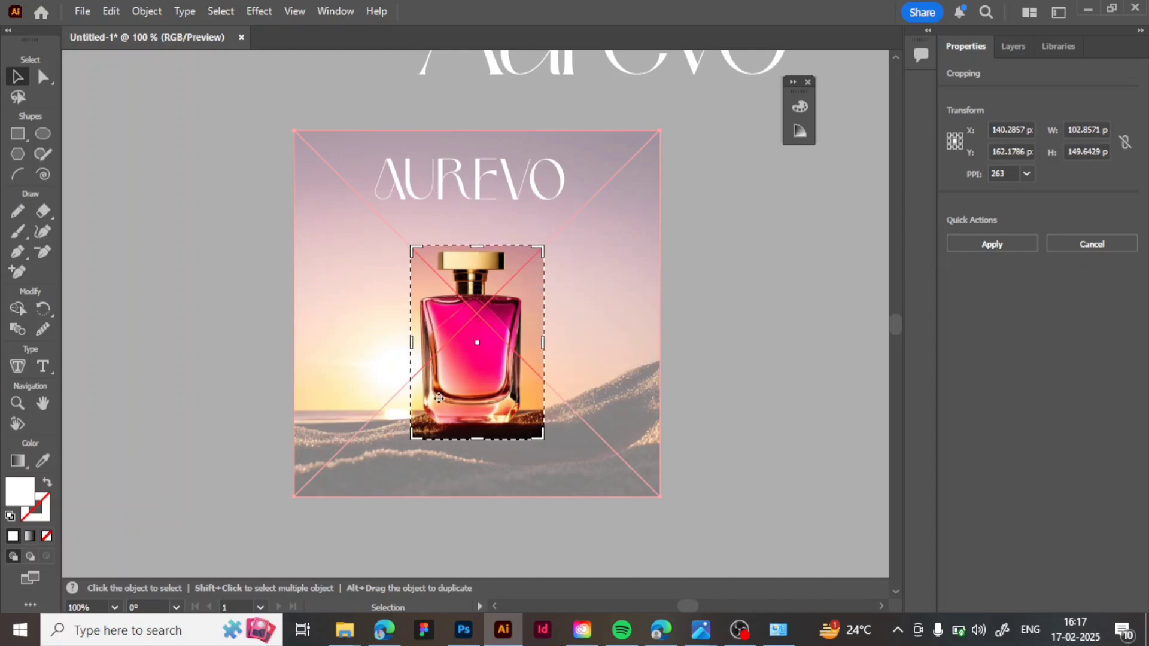
{"action": "left_click_drag", "start_coordinate": [474, 437], "coordinate": [474, 429]}
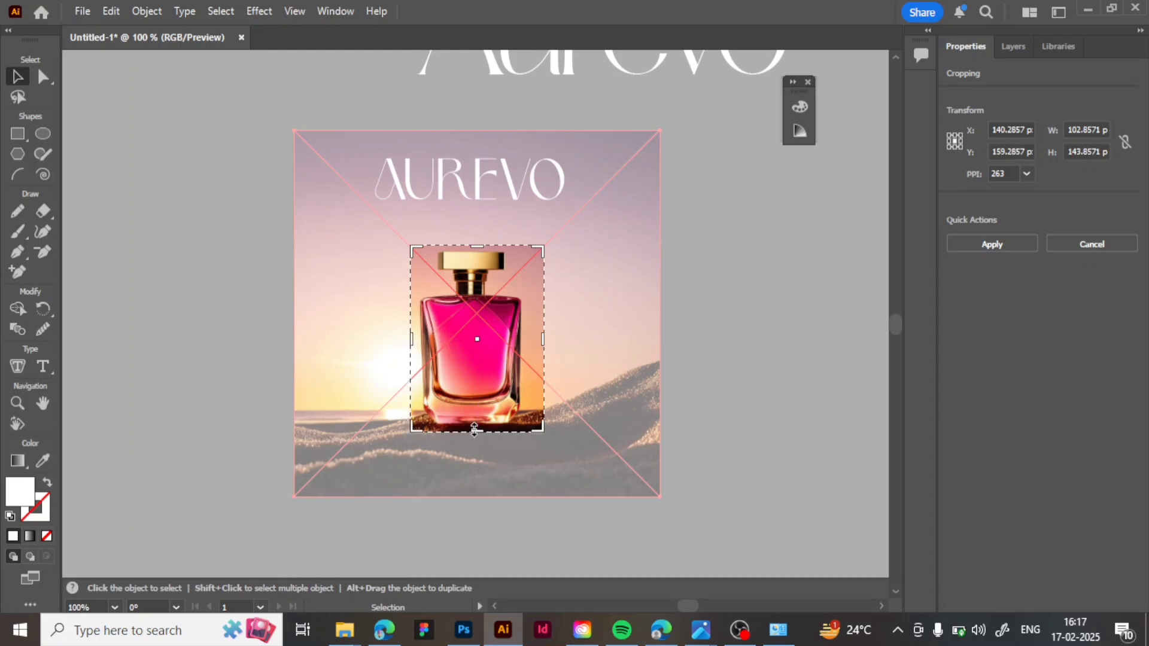
{"action": "left_click_drag", "start_coordinate": [545, 347], "coordinate": [532, 348]}
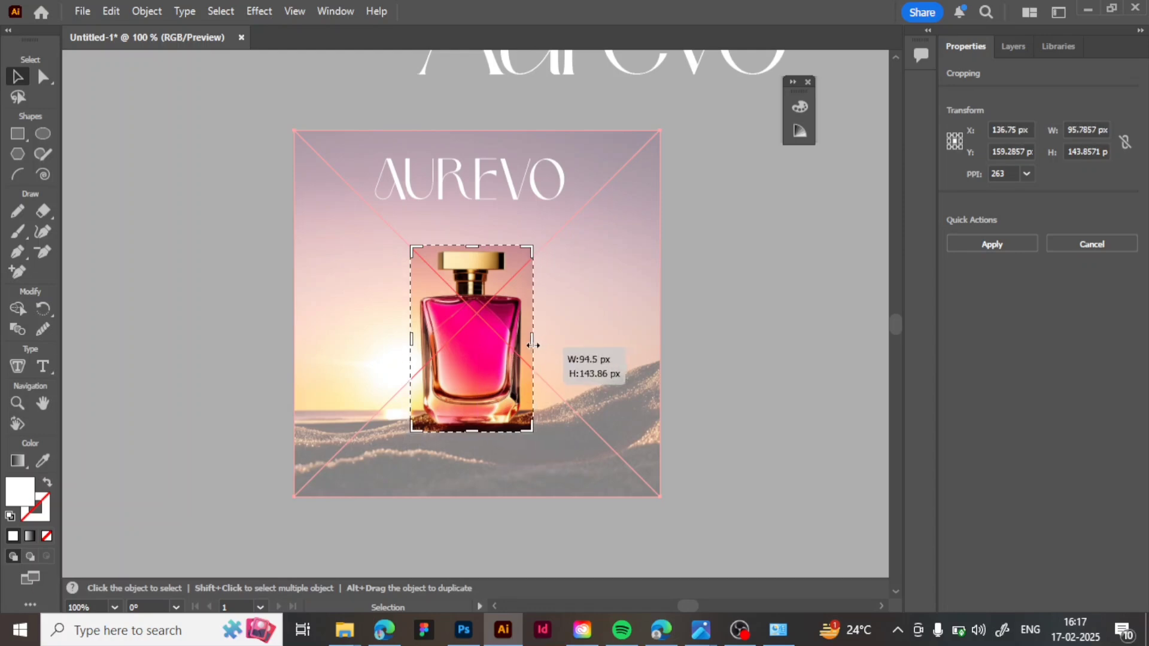
{"action": "left_click", "coordinate": [988, 244]}
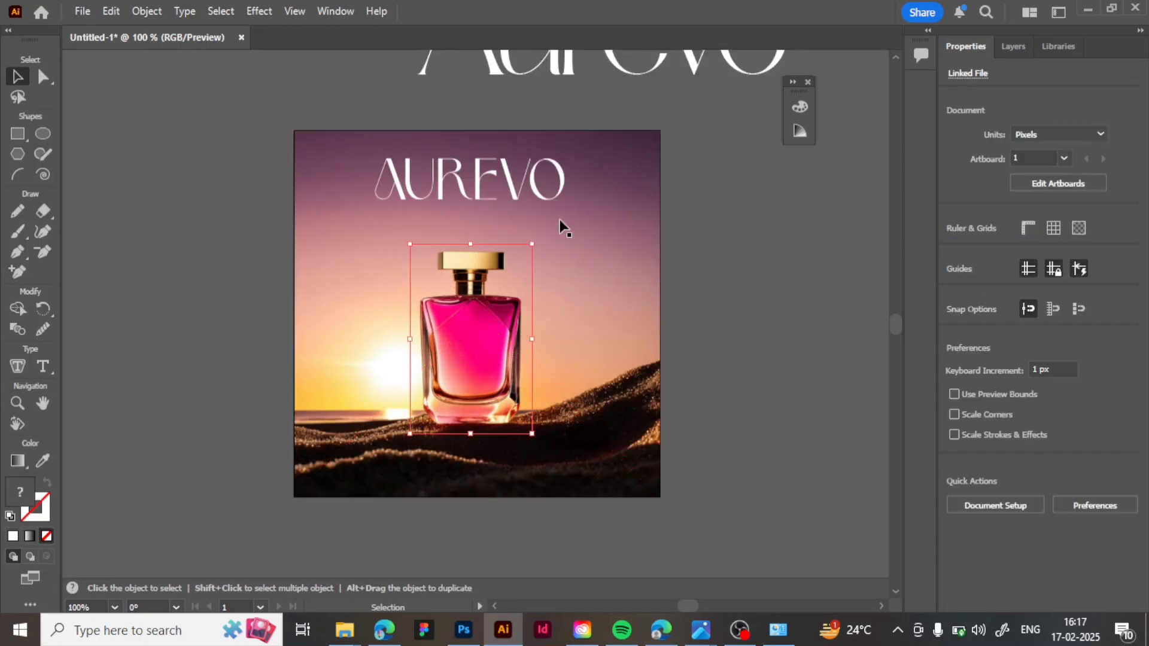
- Enlarge the AUREVO wordmark to about 256.5 px wide and move it down behind the bottle cap, at about Y 98.6 px
{"action": "left_click", "coordinate": [509, 189]}
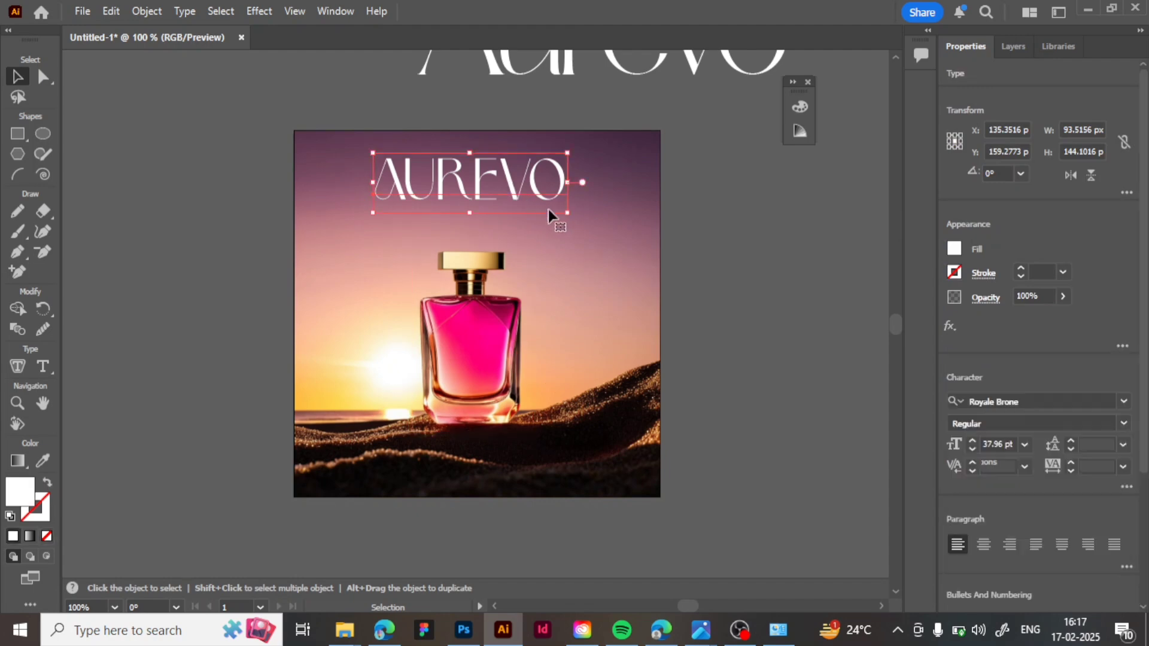
{"action": "left_click_drag", "start_coordinate": [564, 212], "coordinate": [647, 281]}
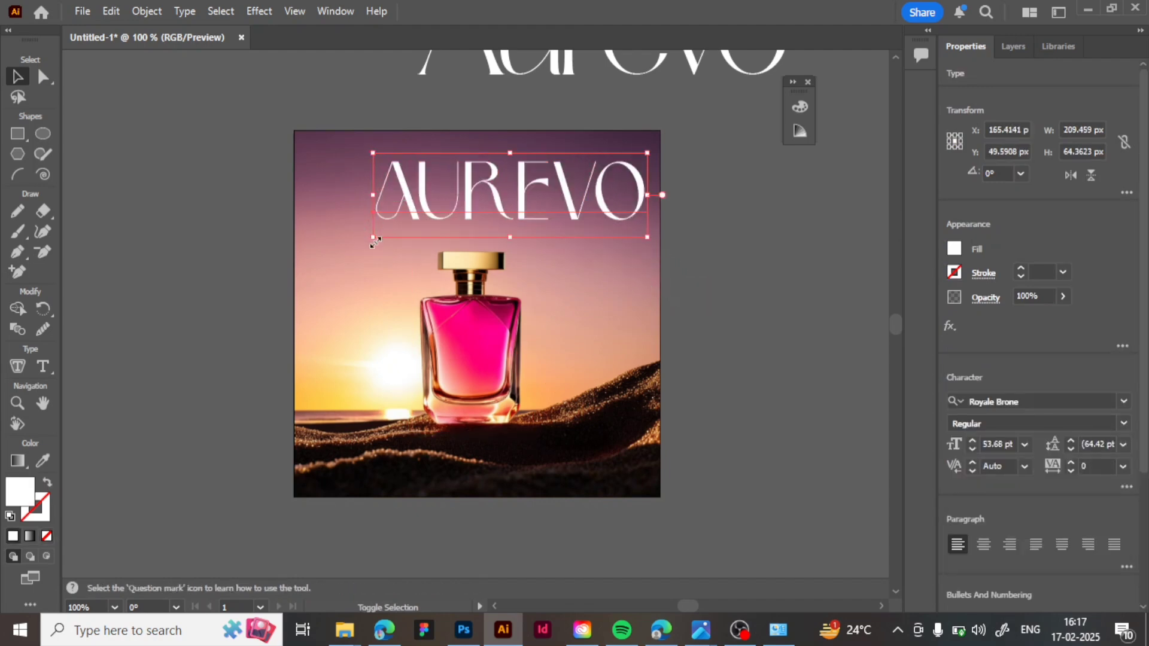
{"action": "left_click_drag", "start_coordinate": [374, 241], "coordinate": [311, 282]}
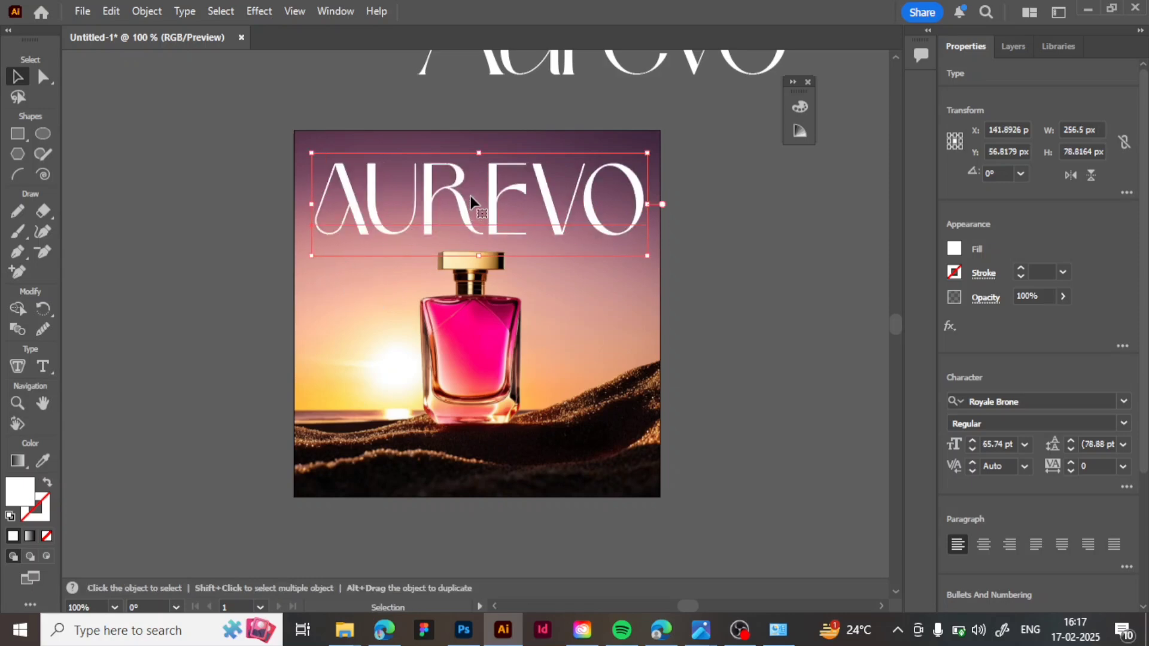
{"action": "left_click_drag", "start_coordinate": [469, 195], "coordinate": [468, 252]}
{"action": "key", "text": "a"}
{"action": "key", "text": "ctrl+equal"}
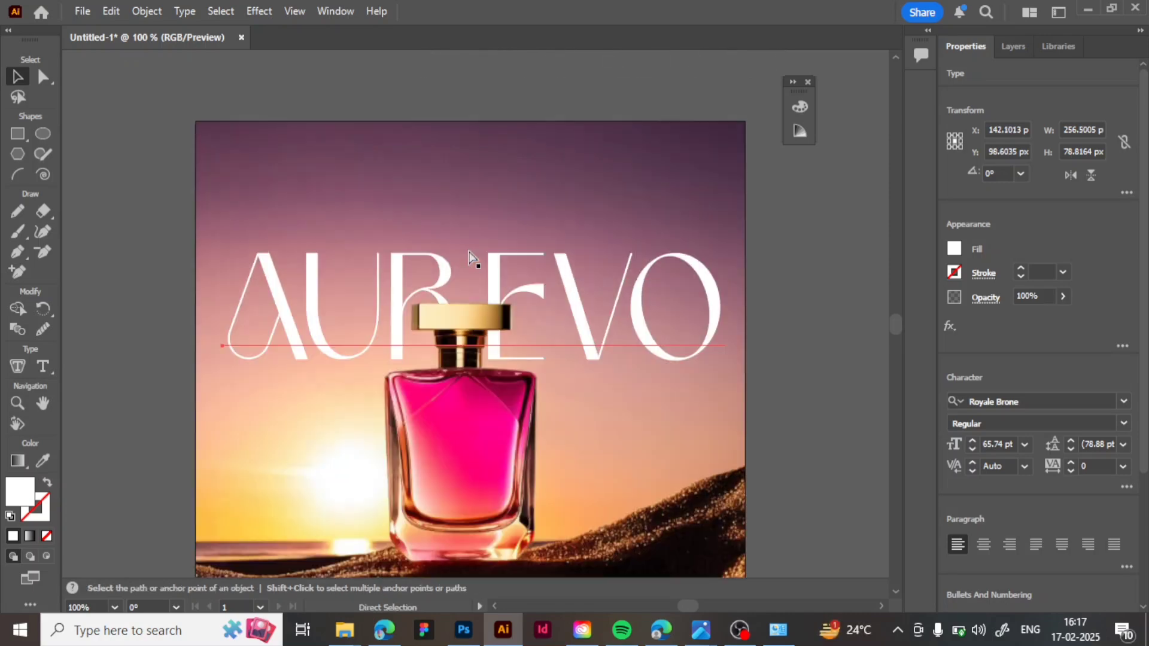
- Enlarge the AUREVO wordmark proportionally to span the artboard's full 280 px width
{"action": "key", "text": "ctrl"}
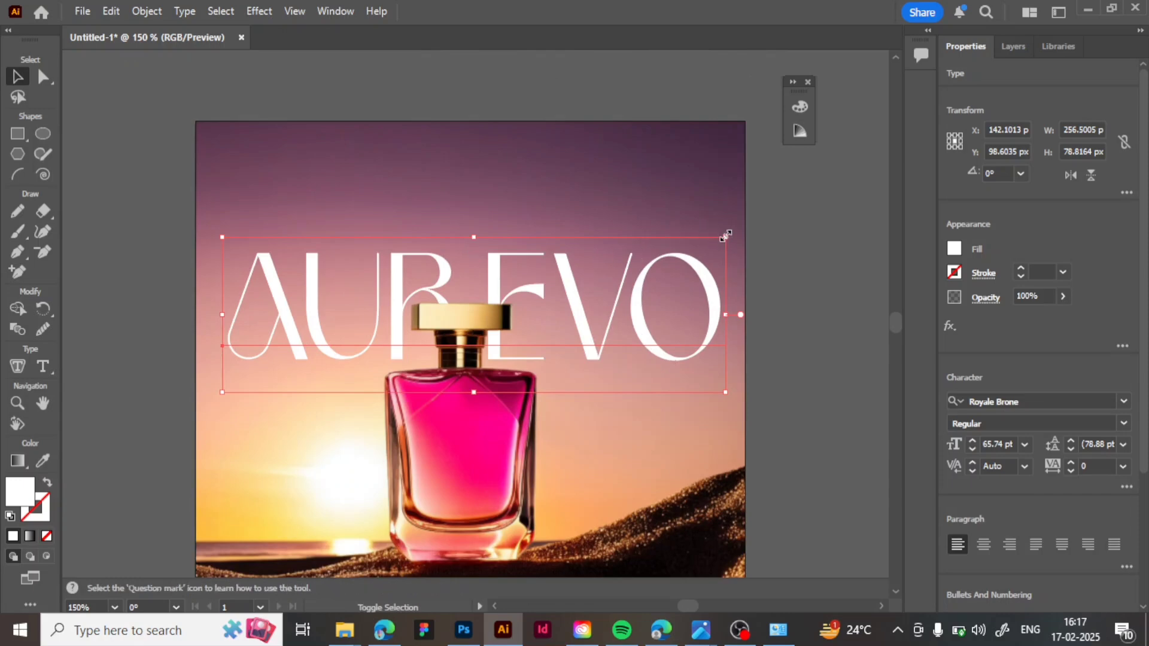
{"action": "mouse_move", "coordinate": [726, 236]}
{"action": "left_mouse_down"}
{"action": "mouse_move", "coordinate": [753, 220]}
{"action": "mouse_move", "coordinate": [745, 231]}
{"action": "left_mouse_up"}
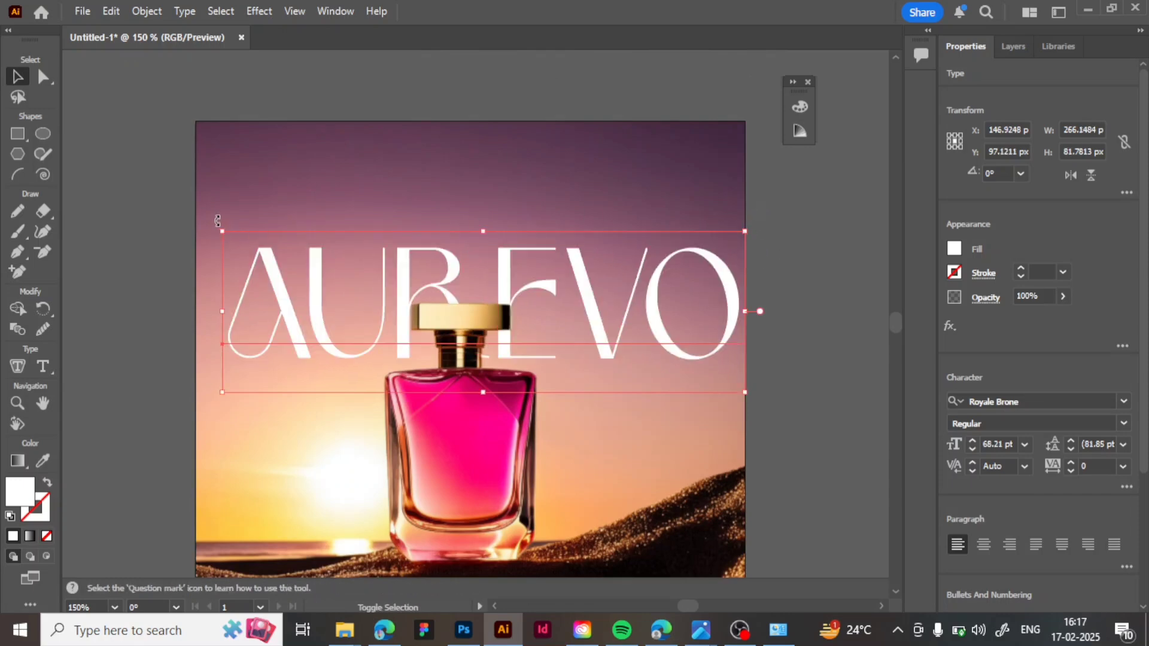
{"action": "left_click_drag", "start_coordinate": [220, 231], "coordinate": [198, 208]}
{"action": "left_click", "coordinate": [767, 300]}
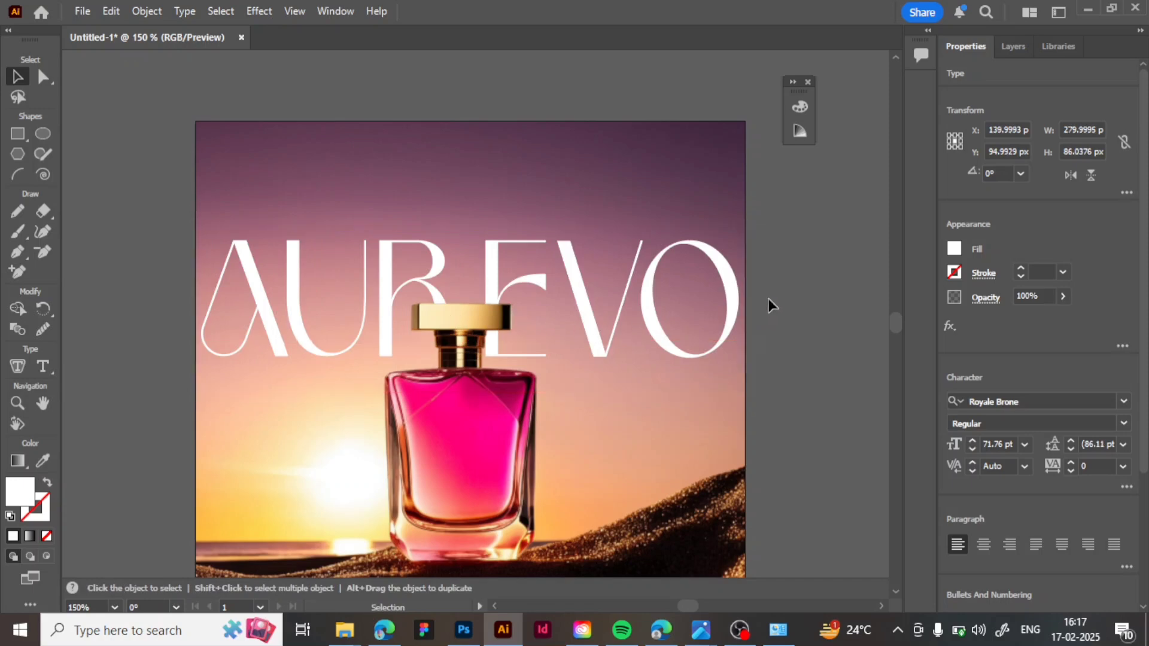
{"action": "key", "text": "v"}
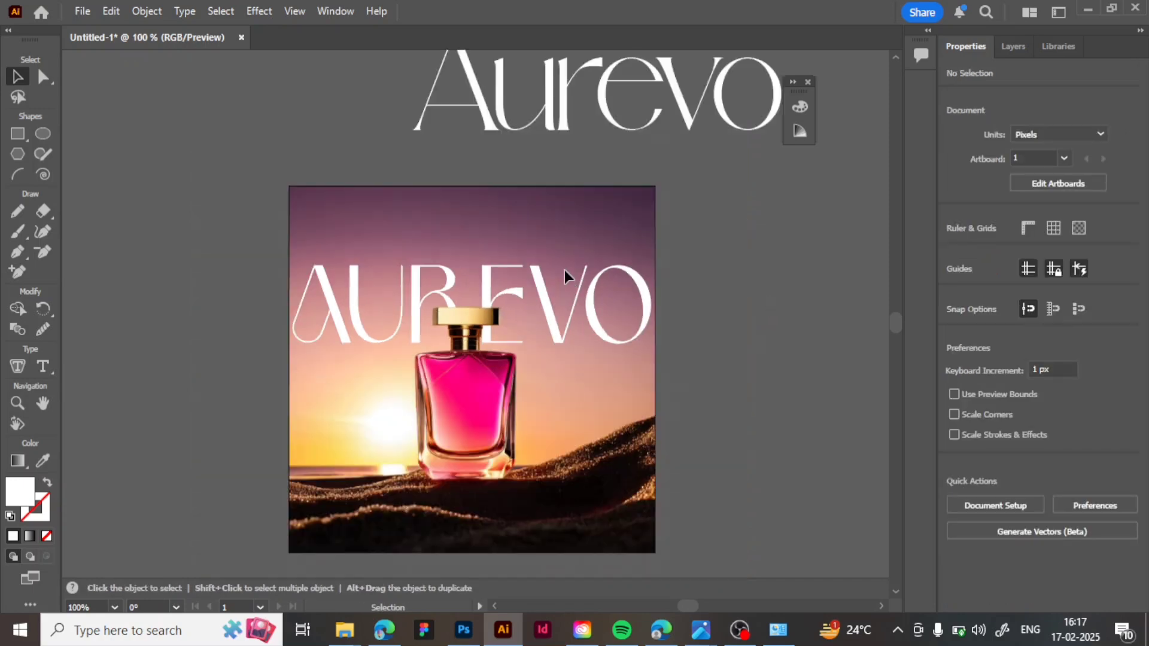
- Try duplicating the AUREVO wordmark directly below itself behind the bottle, and undo the copy
{"action": "left_click", "coordinate": [552, 303]}
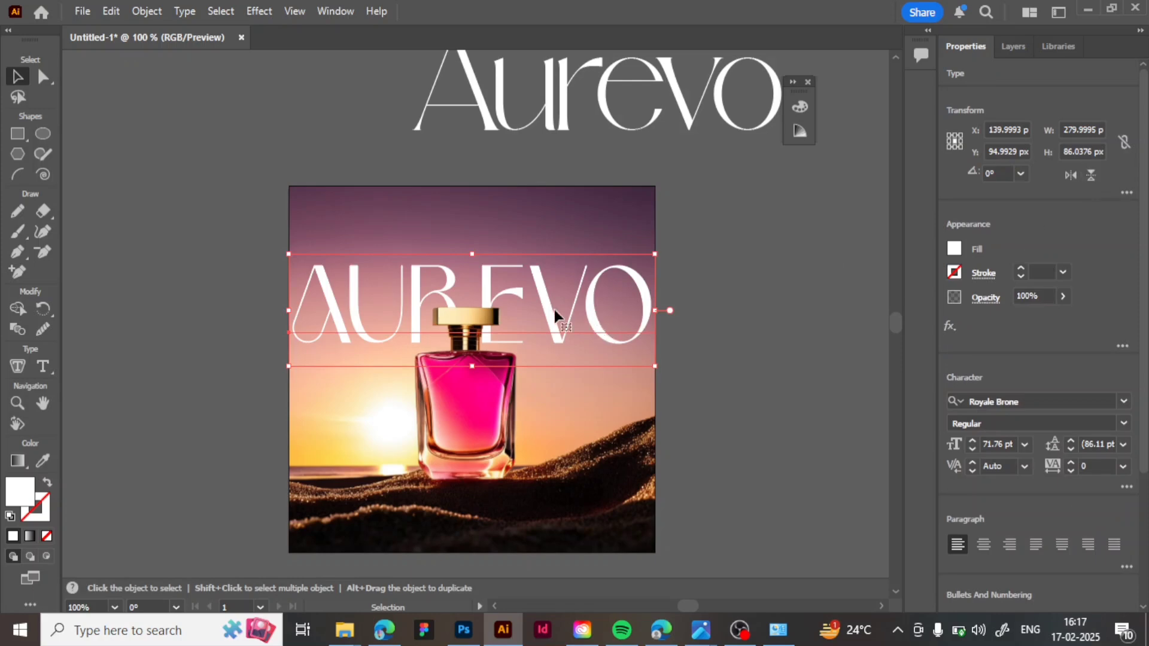
{"action": "left_click", "coordinate": [548, 385]}
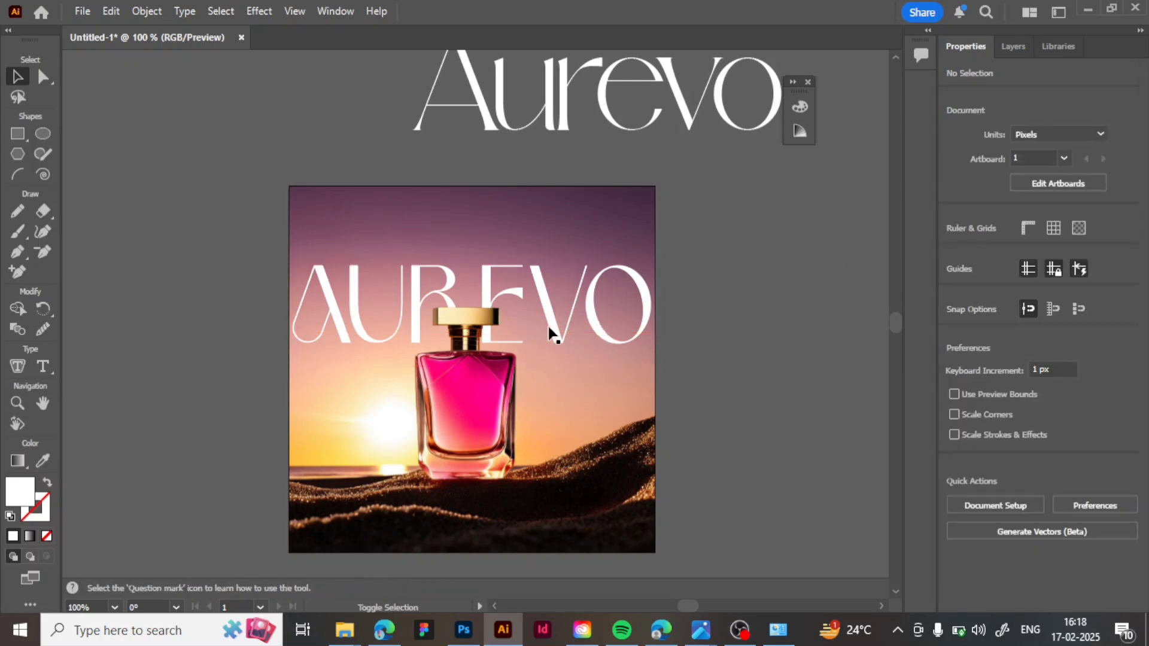
{"action": "left_click_drag", "start_coordinate": [550, 326], "coordinate": [558, 421]}
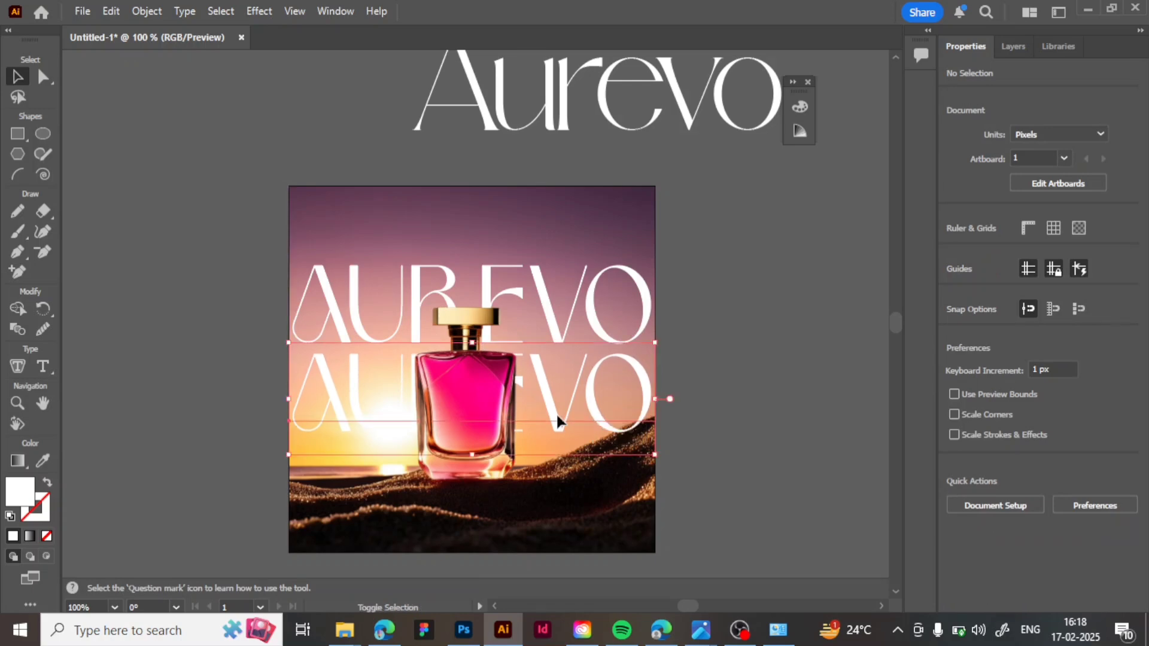
{"action": "key", "text": "ctrl+z"}
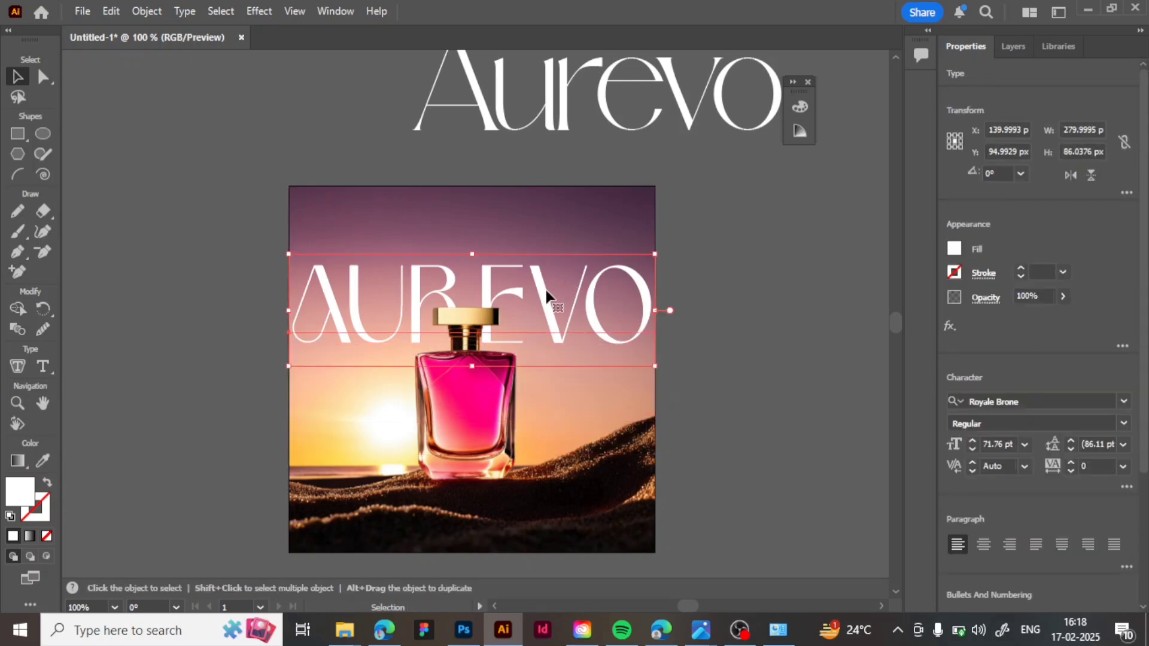
- Move the AUREVO wordmark up to about Y 41 px and repeat it twice below in evenly spaced rows behind the bottle
{"action": "left_click_drag", "start_coordinate": [546, 293], "coordinate": [545, 228]}
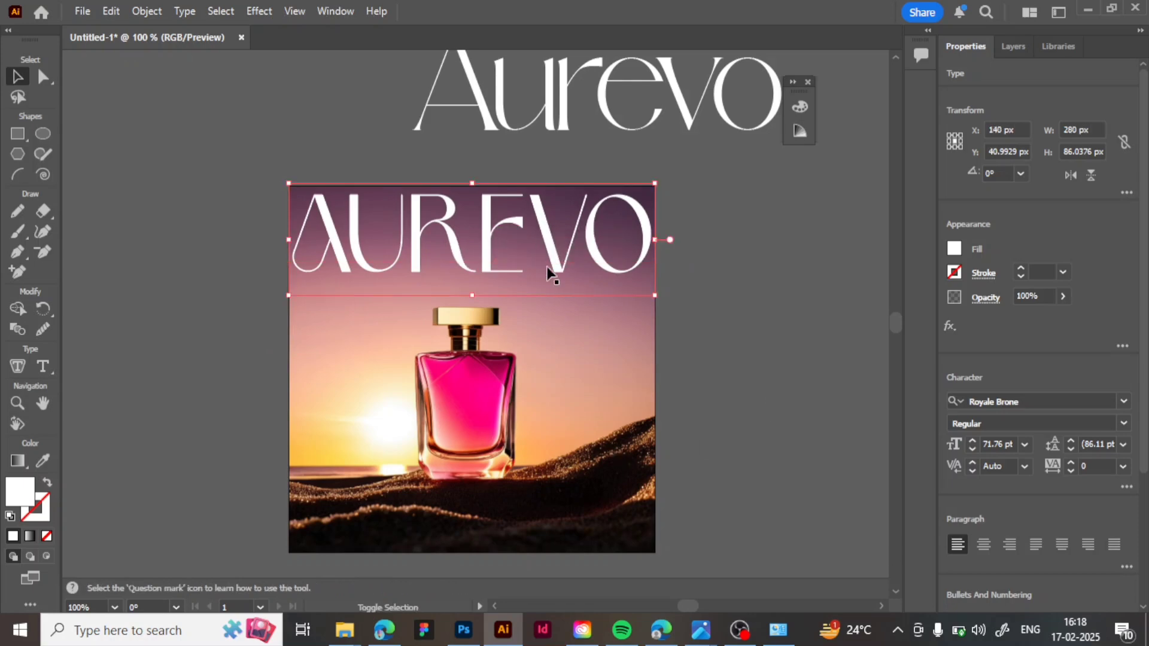
{"action": "left_click", "coordinate": [544, 322]}
{"action": "left_click_drag", "start_coordinate": [551, 264], "coordinate": [555, 345], "text": "alt+shift"}
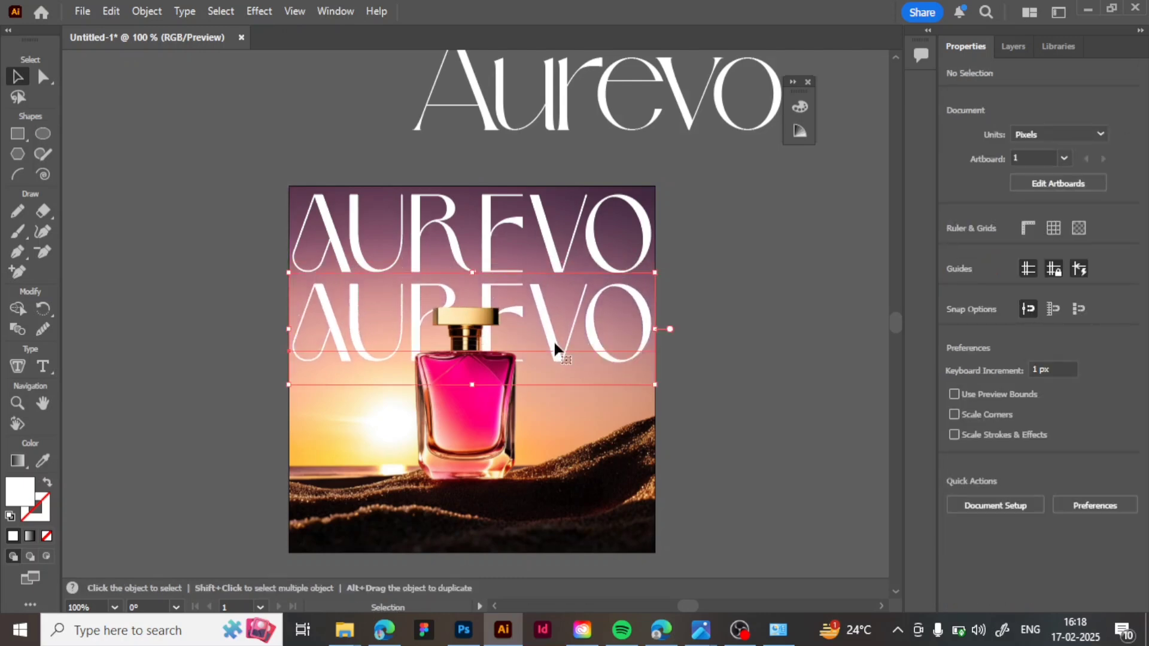
{"action": "key", "text": "ctrl+d"}
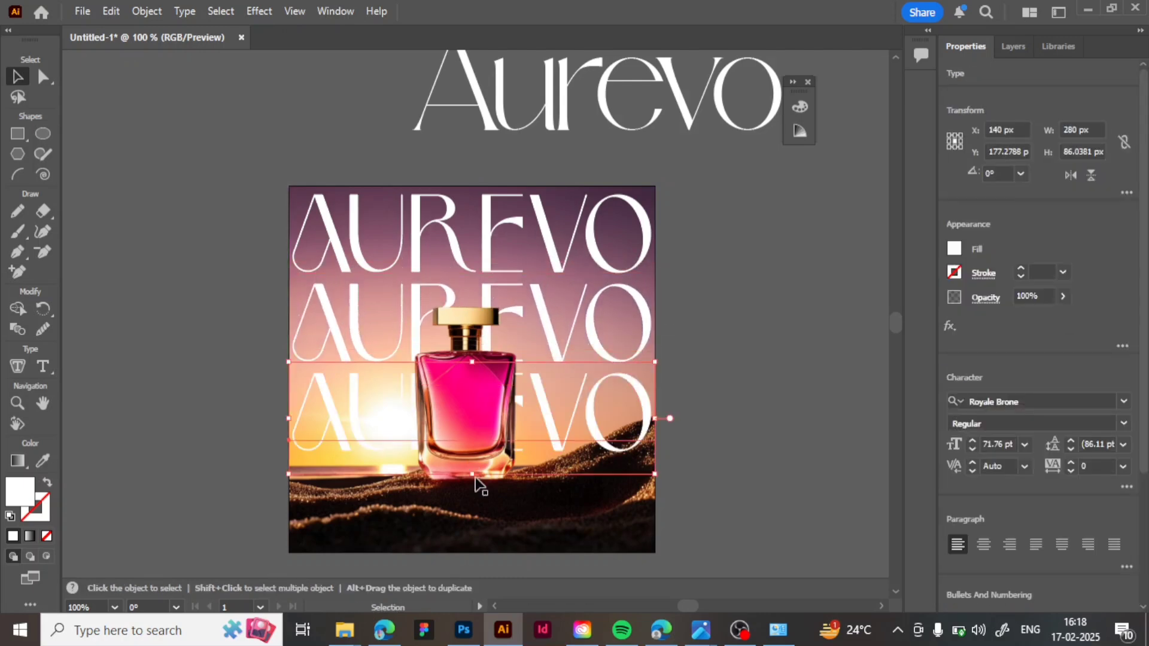
{"action": "left_click", "coordinate": [751, 361]}
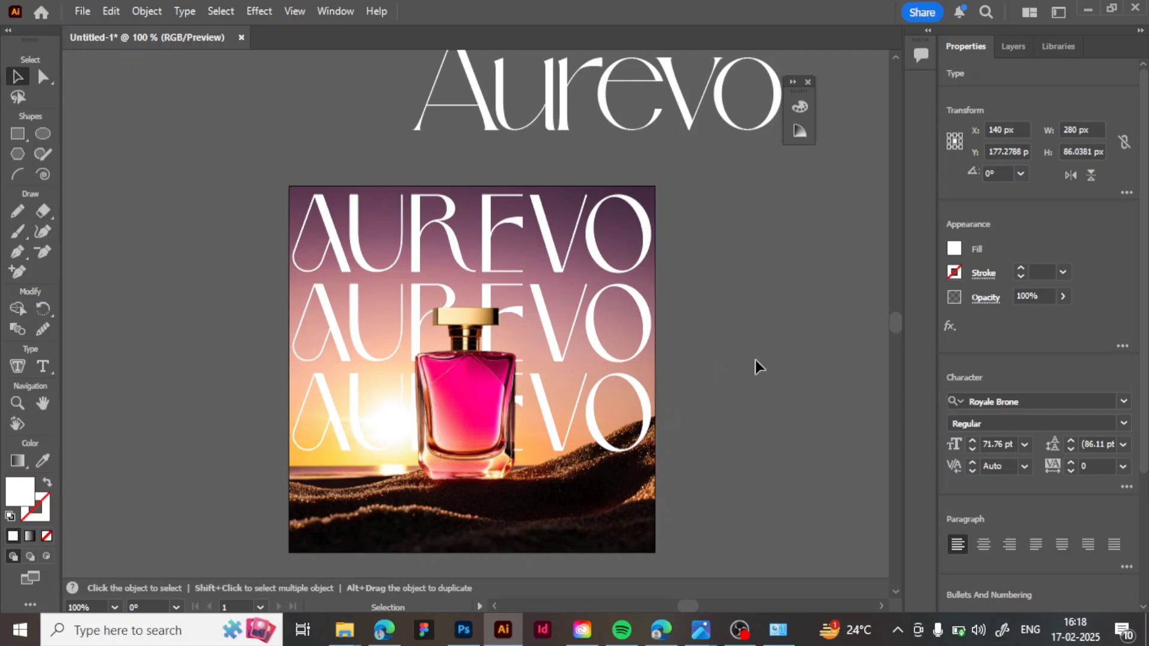
- Select all three repeated AUREVO wordmarks behind the bottle and lower their opacity to 3%
{"action": "left_click", "coordinate": [597, 245]}
{"action": "left_click", "coordinate": [596, 342], "text": "shift"}
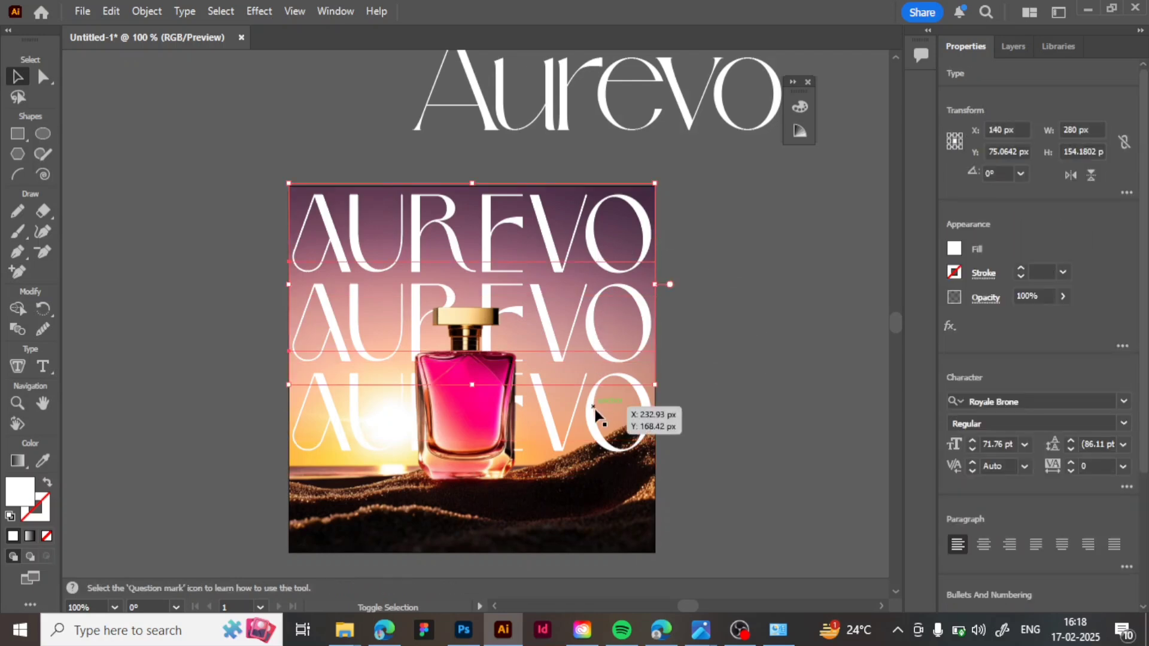
{"action": "left_click", "coordinate": [597, 417], "text": "shift"}
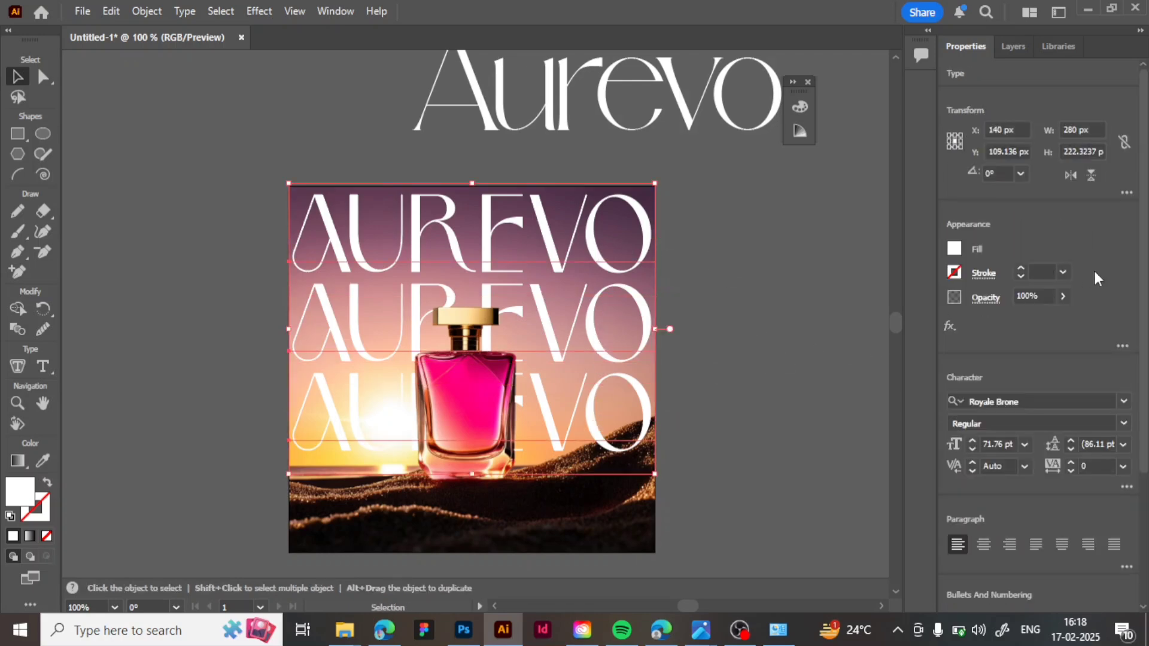
{"action": "left_click", "coordinate": [1065, 295]}
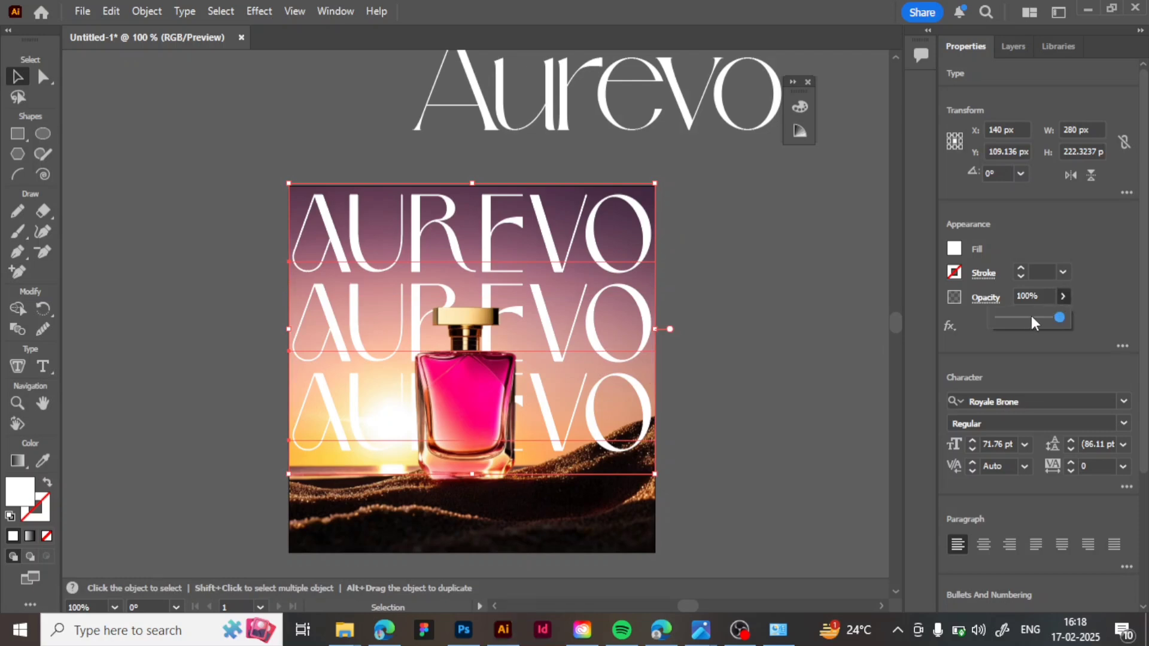
{"action": "left_click", "coordinate": [1014, 317]}
{"action": "left_click_drag", "start_coordinate": [1015, 317], "coordinate": [1002, 318]}
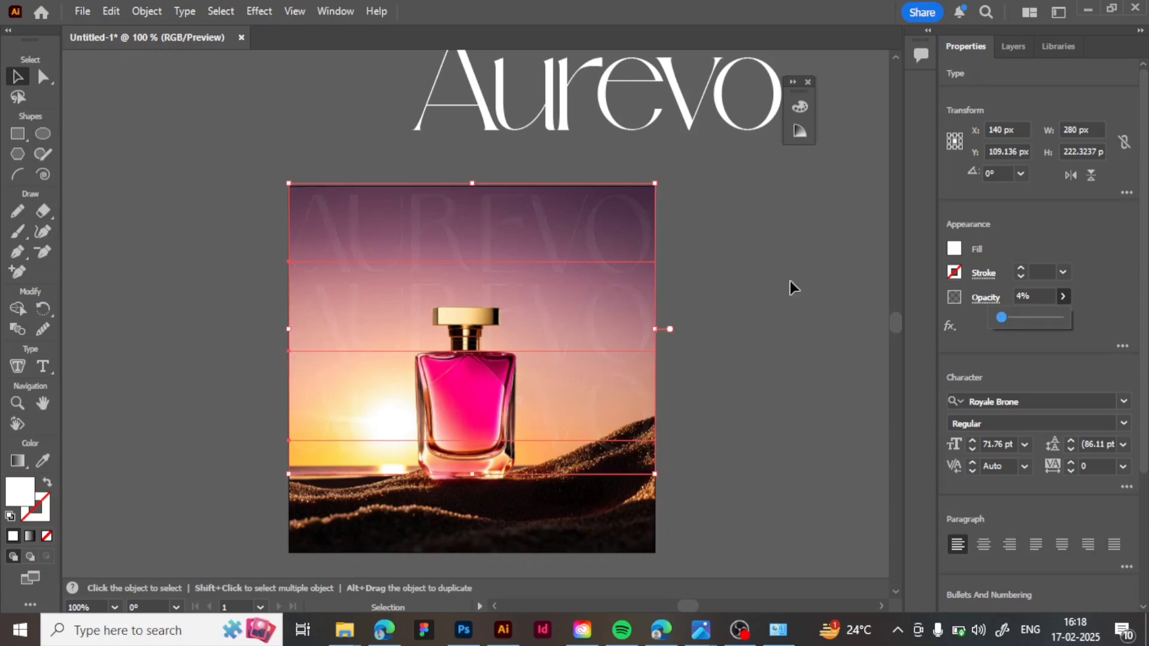
{"action": "scroll", "coordinate": [662, 336], "scroll_direction": "down", "scroll_amount": 3}
{"action": "scroll", "coordinate": [662, 338], "scroll_direction": "up", "scroll_amount": 4}
{"action": "scroll", "coordinate": [661, 338], "scroll_direction": "up", "scroll_amount": 1}
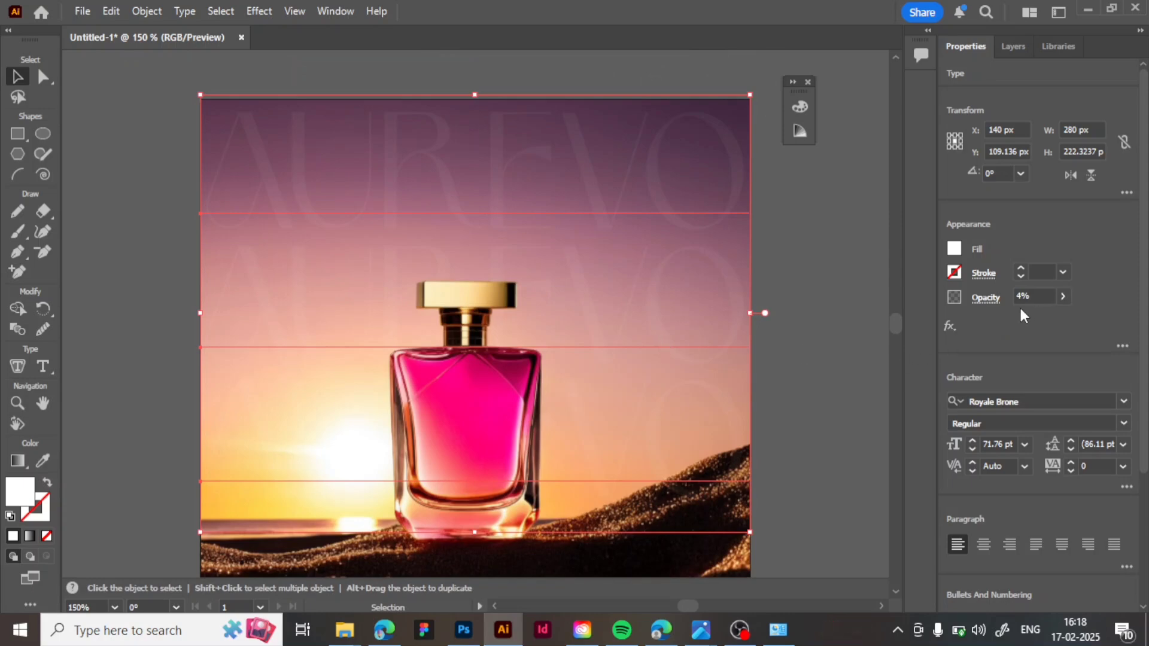
{"action": "left_click", "coordinate": [1062, 296]}
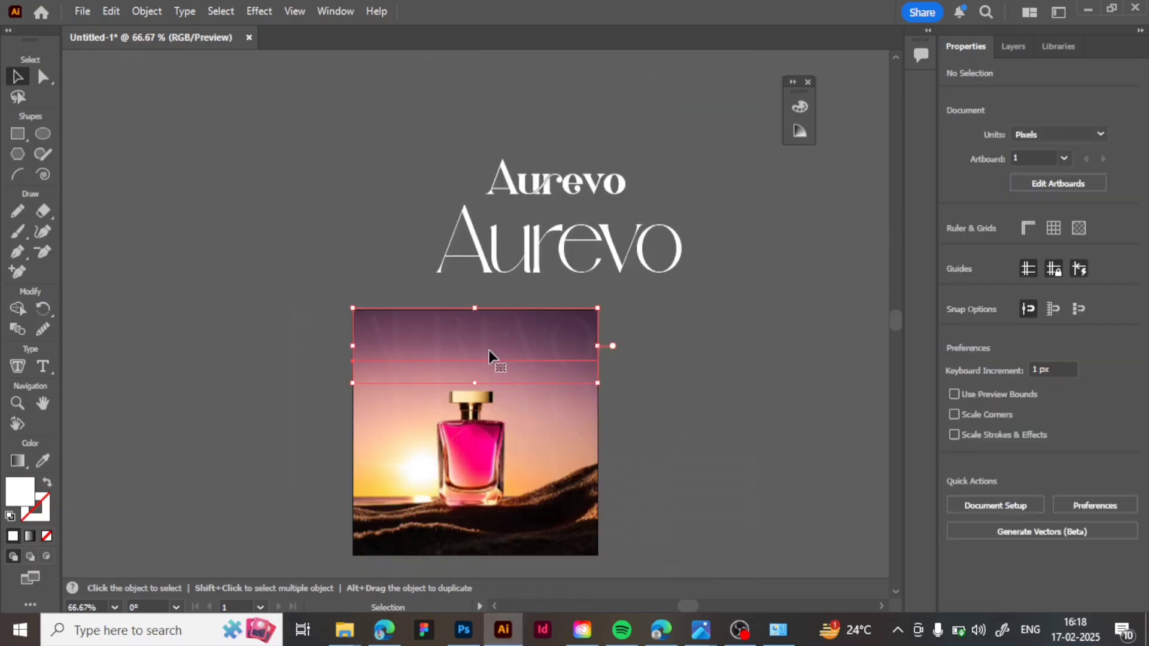
- Duplicate the faint top AUREVO wordmark onto the empty canvas outside the artboard and set the copy's opacity to 100%
{"action": "left_click_drag", "start_coordinate": [489, 350], "coordinate": [271, 203]}
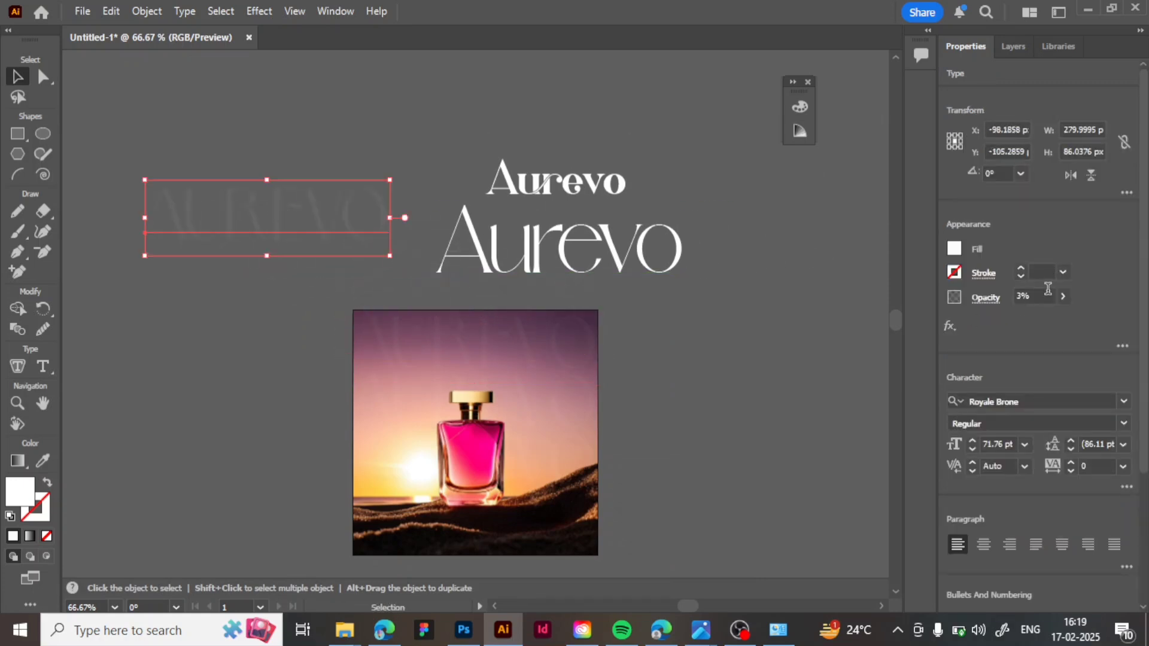
{"action": "left_click", "coordinate": [1063, 297]}
{"action": "left_click_drag", "start_coordinate": [1010, 320], "coordinate": [1063, 318]}
{"action": "scroll", "coordinate": [480, 359], "scroll_direction": "down", "scroll_amount": 4}
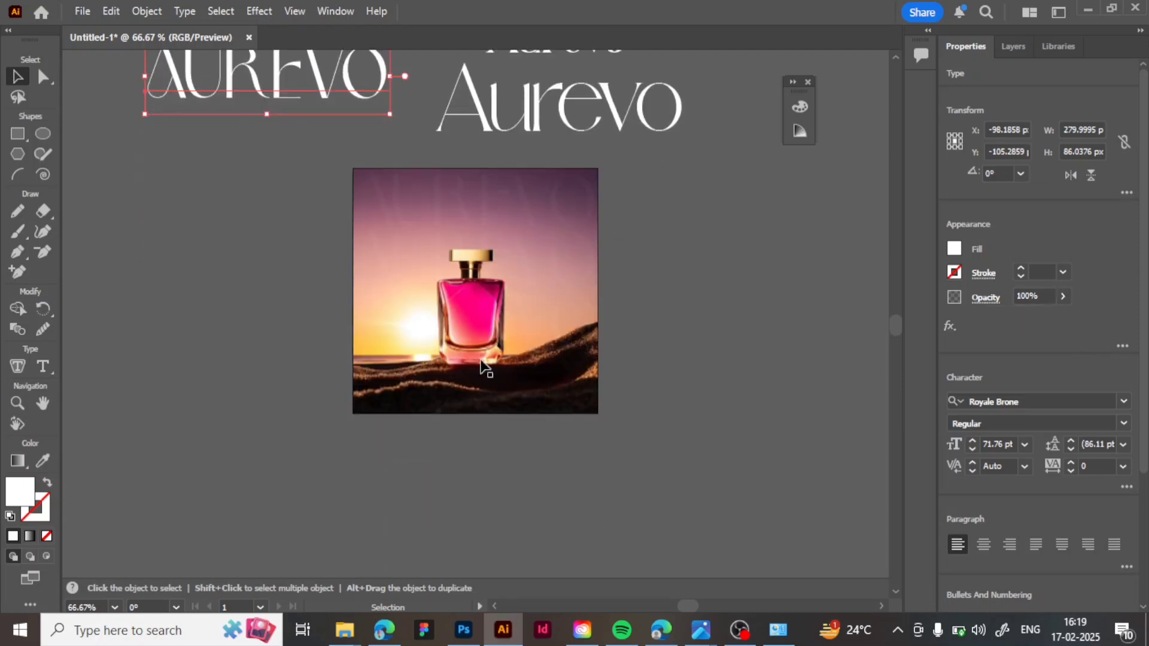
{"action": "key", "text": "ctrl+1"}
{"action": "scroll", "coordinate": [480, 360], "scroll_direction": "right", "scroll_amount": 8}
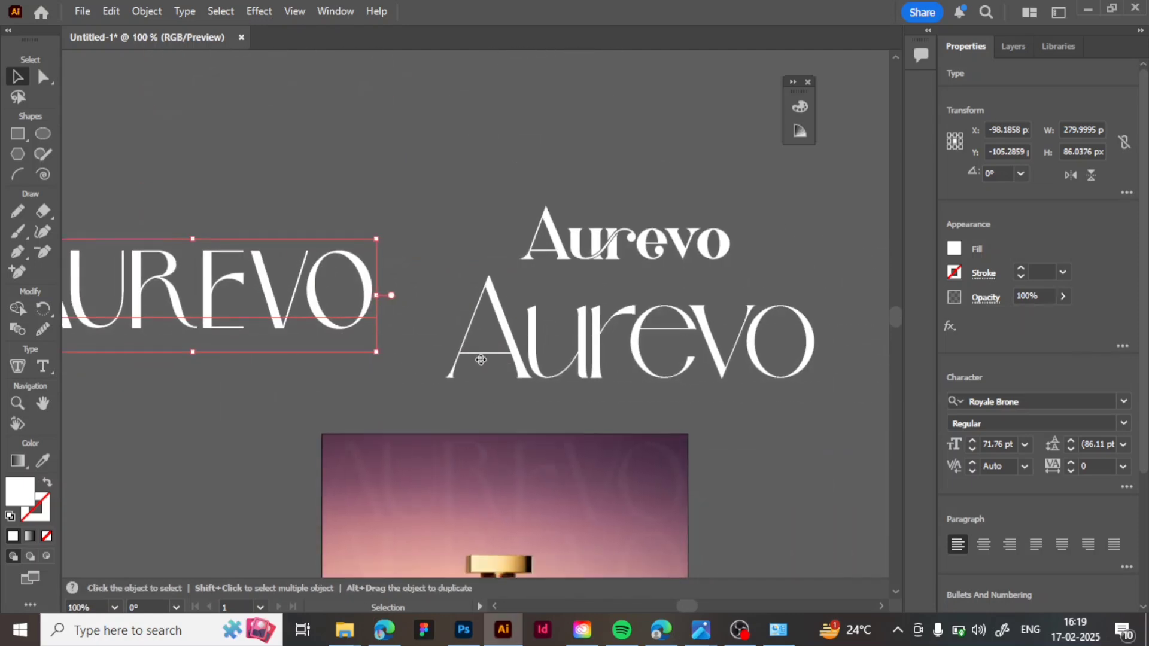
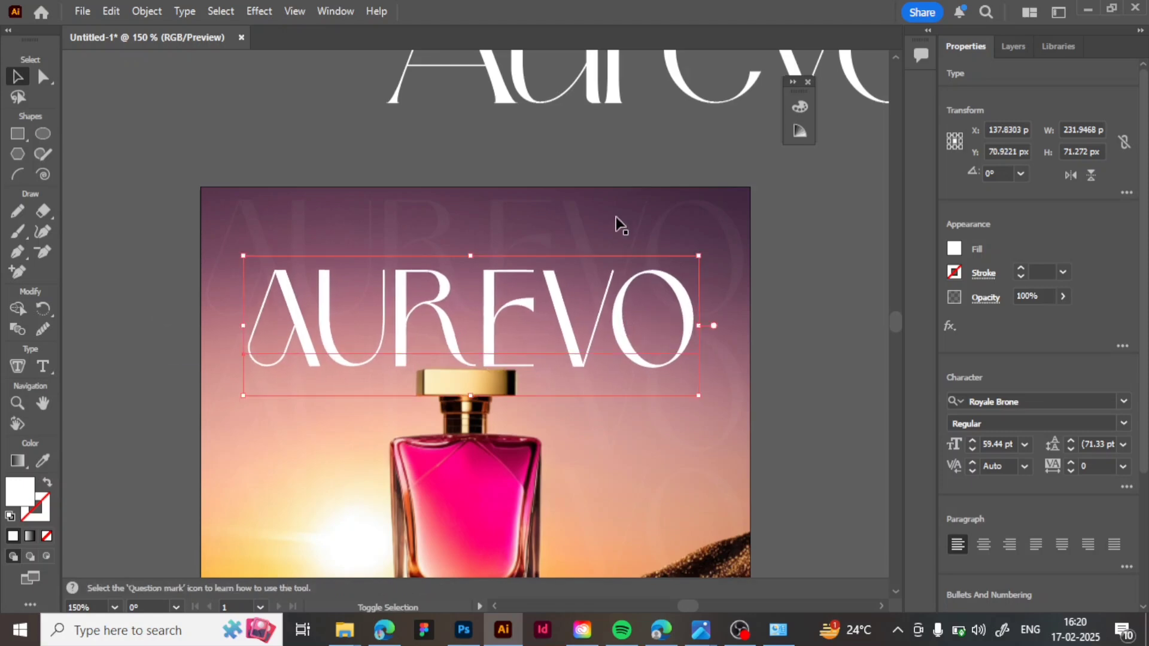
- Select the background, wordmarks and bottle on the artboard and align them to a common horizontal center
{"action": "left_click", "coordinate": [782, 243]}
{"action": "scroll", "coordinate": [379, 214], "scroll_direction": "down", "scroll_amount": 1}
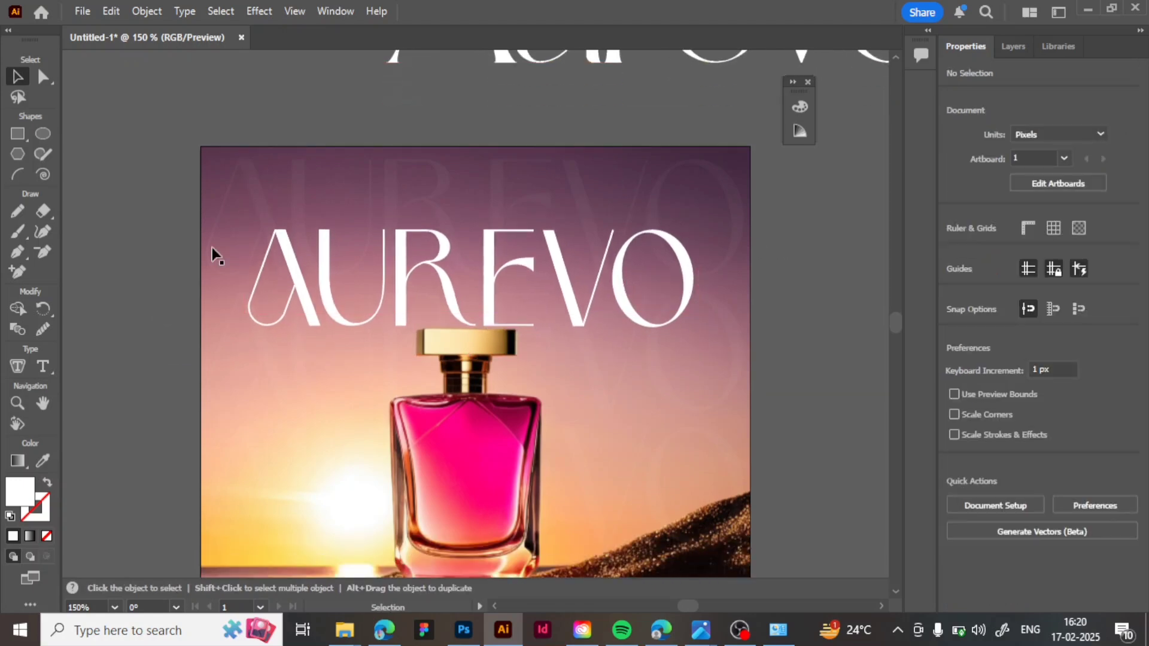
{"action": "scroll", "coordinate": [118, 224], "scroll_direction": "down", "scroll_amount": 5}
{"action": "left_click_drag", "start_coordinate": [133, 85], "coordinate": [692, 457]}
{"action": "scroll", "coordinate": [691, 446], "scroll_direction": "up", "scroll_amount": 6}
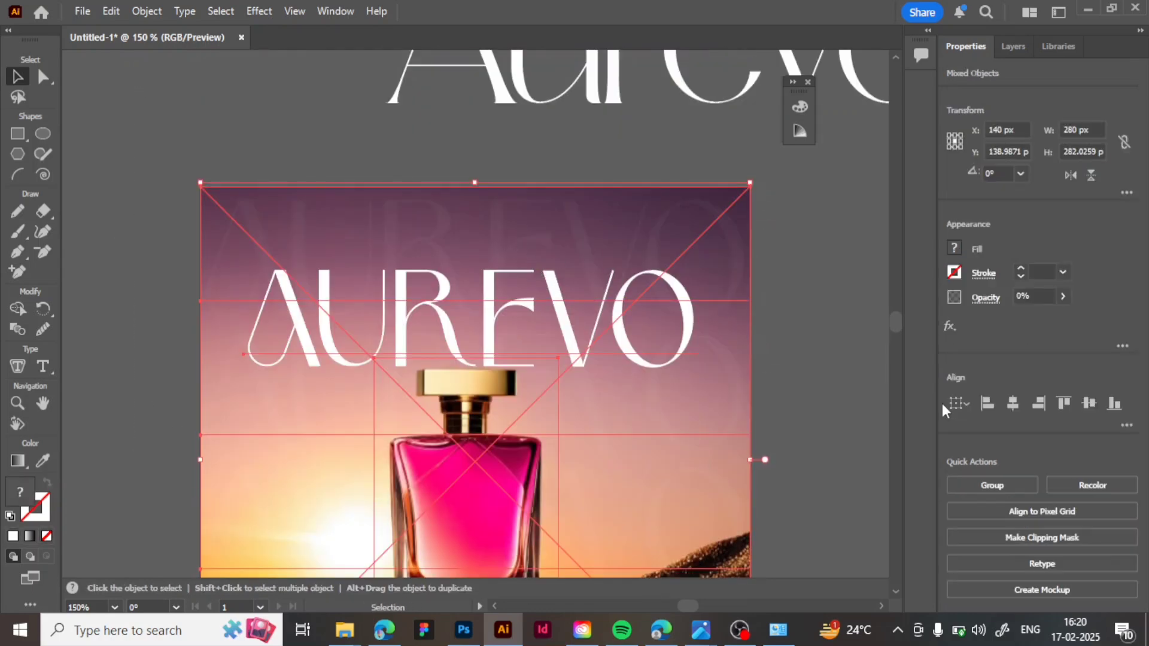
{"action": "left_click", "coordinate": [1011, 405]}
{"action": "key", "text": "Right"}
{"action": "key", "text": "Right"}
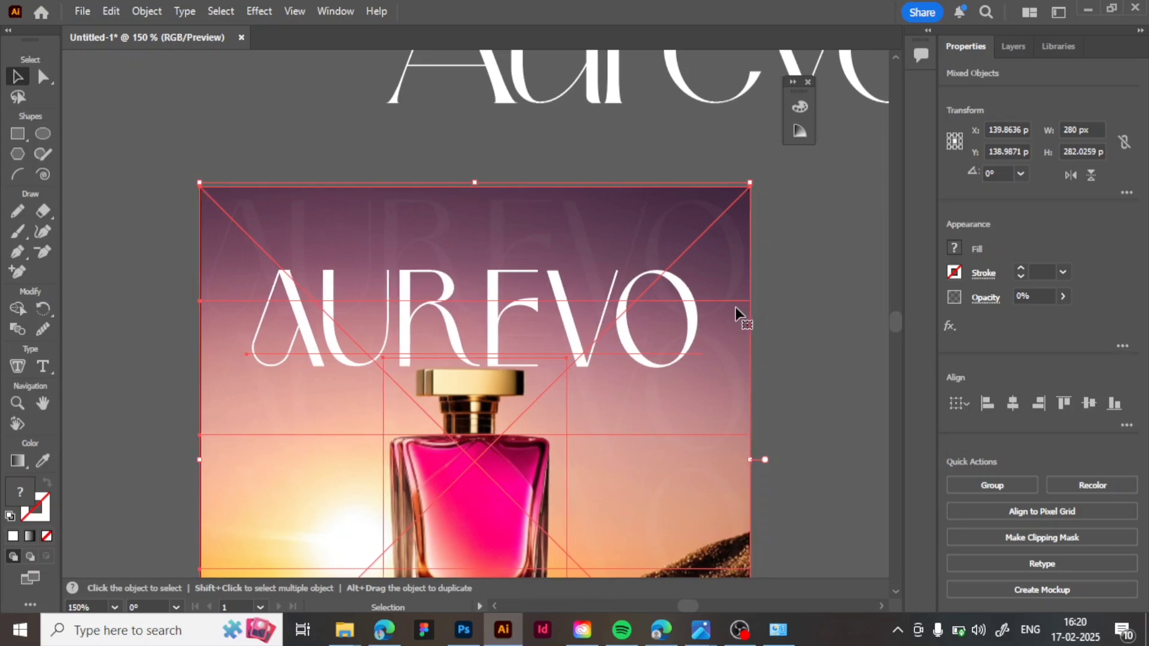
{"action": "scroll", "coordinate": [735, 307], "scroll_direction": "down", "scroll_amount": 6}
{"action": "left_click", "coordinate": [816, 300]}
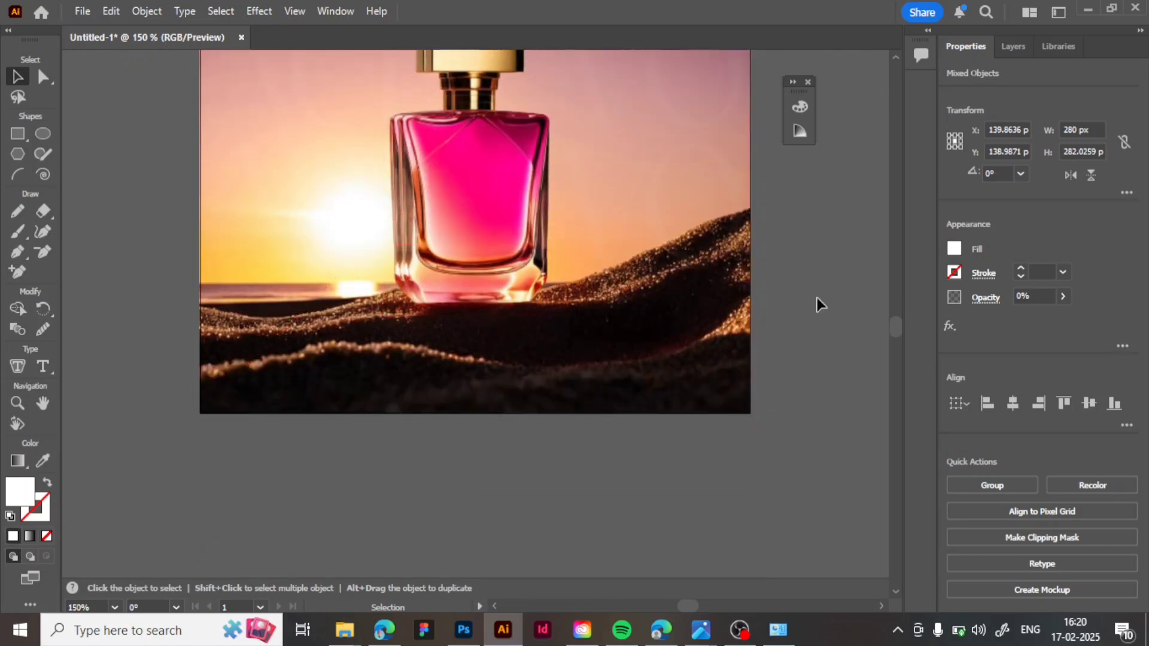
- Move the solid white AUREVO wordmark down over the bottle cap, to about Y 77.9 px
{"action": "scroll", "coordinate": [817, 298], "scroll_direction": "up", "scroll_amount": 3}
{"action": "left_click", "coordinate": [486, 225]}
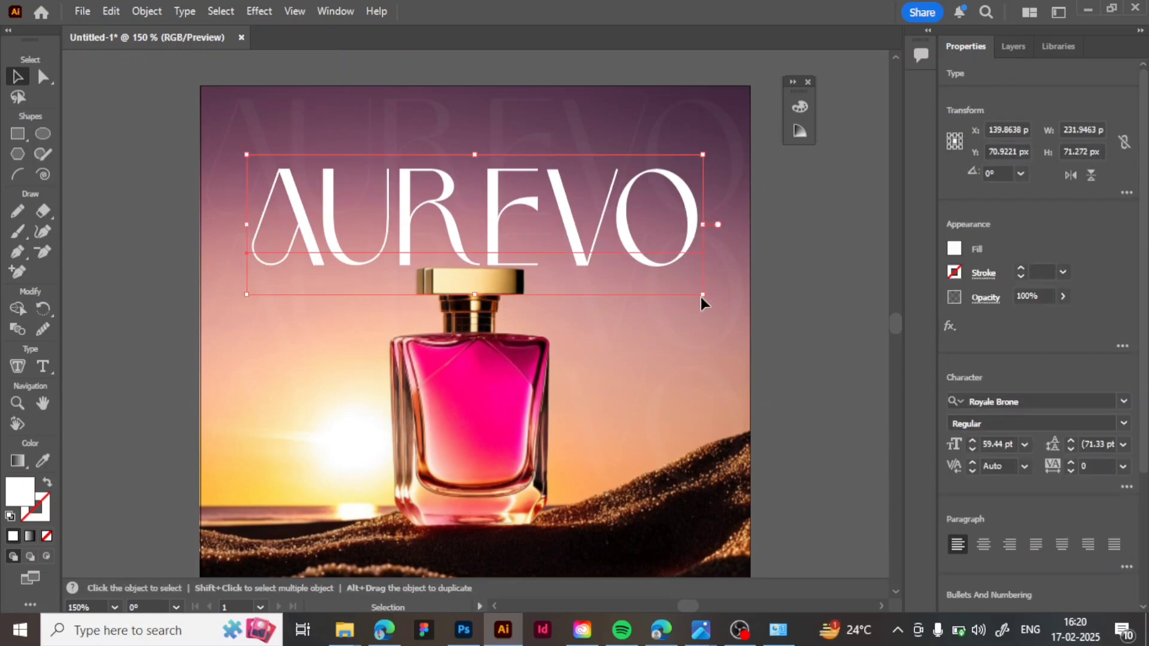
{"action": "left_click_drag", "start_coordinate": [702, 297], "coordinate": [701, 301]}
{"action": "key", "text": "Down"}
{"action": "key", "text": "Down"}
{"action": "key", "text": "Down"}
{"action": "key", "text": "Down"}
{"action": "key", "text": "Down"}
{"action": "key", "text": "Down"}
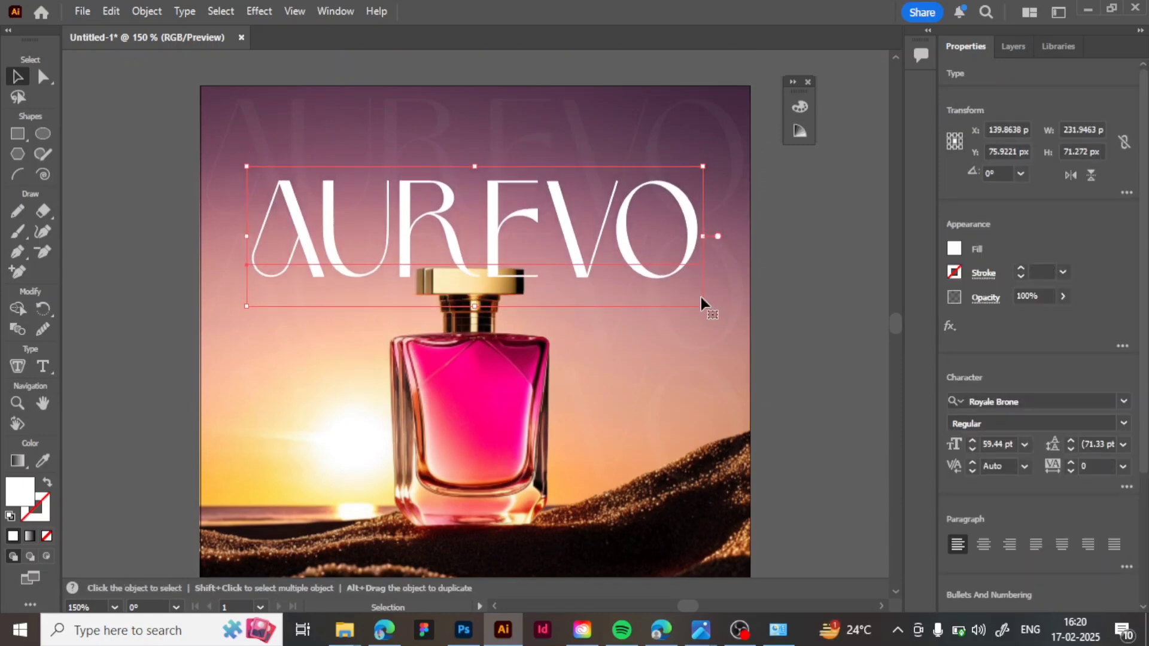
{"action": "key", "text": "Down"}
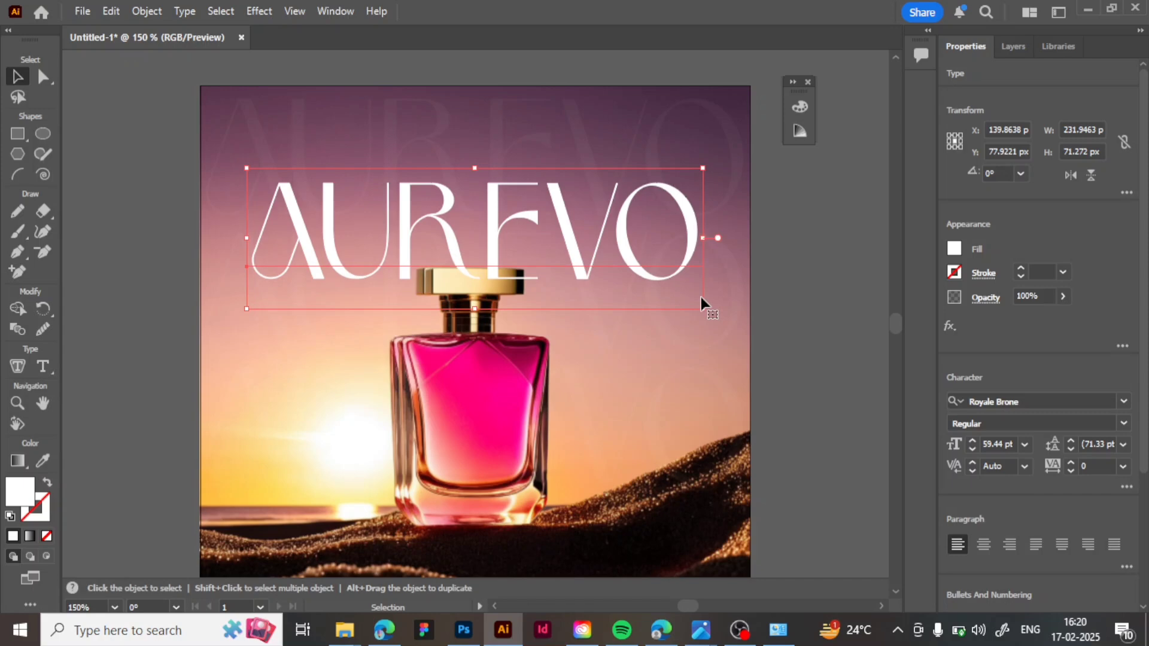
- Reorder the solid AUREVO wordmark beneath the bottle image in Layer 2 so the cap overlaps the letters
{"action": "left_click", "coordinate": [1017, 46]}
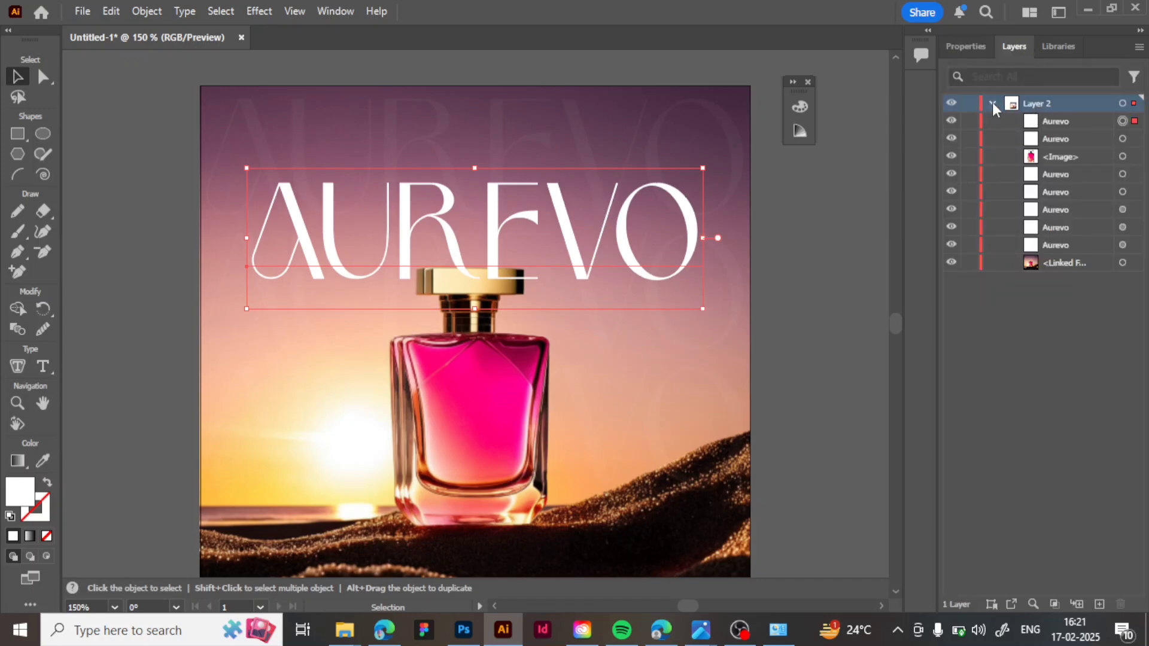
{"action": "left_click", "coordinate": [992, 103]}
{"action": "left_click", "coordinate": [990, 103]}
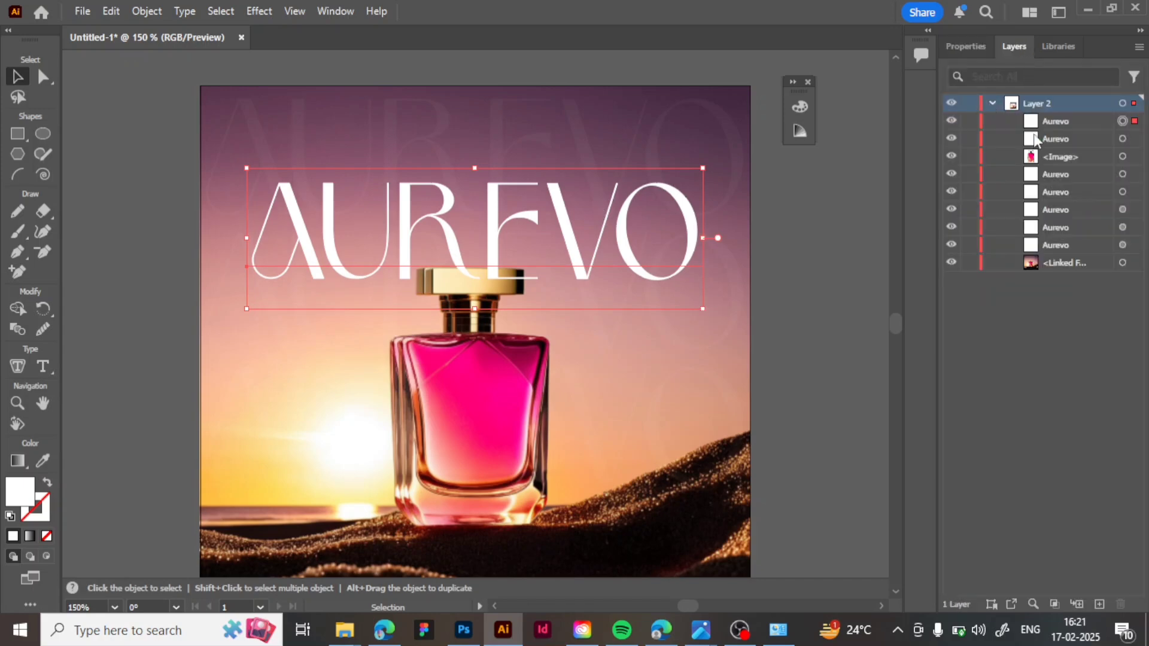
{"action": "left_click", "coordinate": [952, 121]}
{"action": "left_click", "coordinate": [952, 121]}
{"action": "left_click_drag", "start_coordinate": [1071, 121], "coordinate": [1069, 170]}
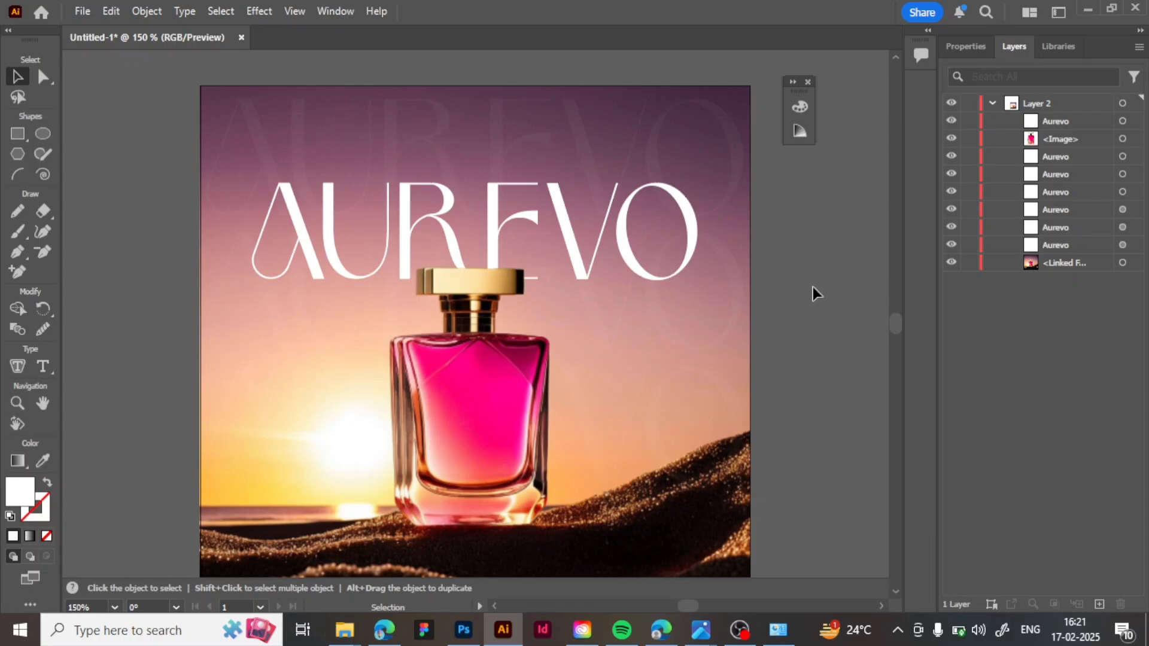
{"action": "scroll", "coordinate": [585, 302], "scroll_direction": "down", "scroll_amount": 1}
{"action": "scroll", "coordinate": [585, 301], "scroll_direction": "up", "scroll_amount": 2}
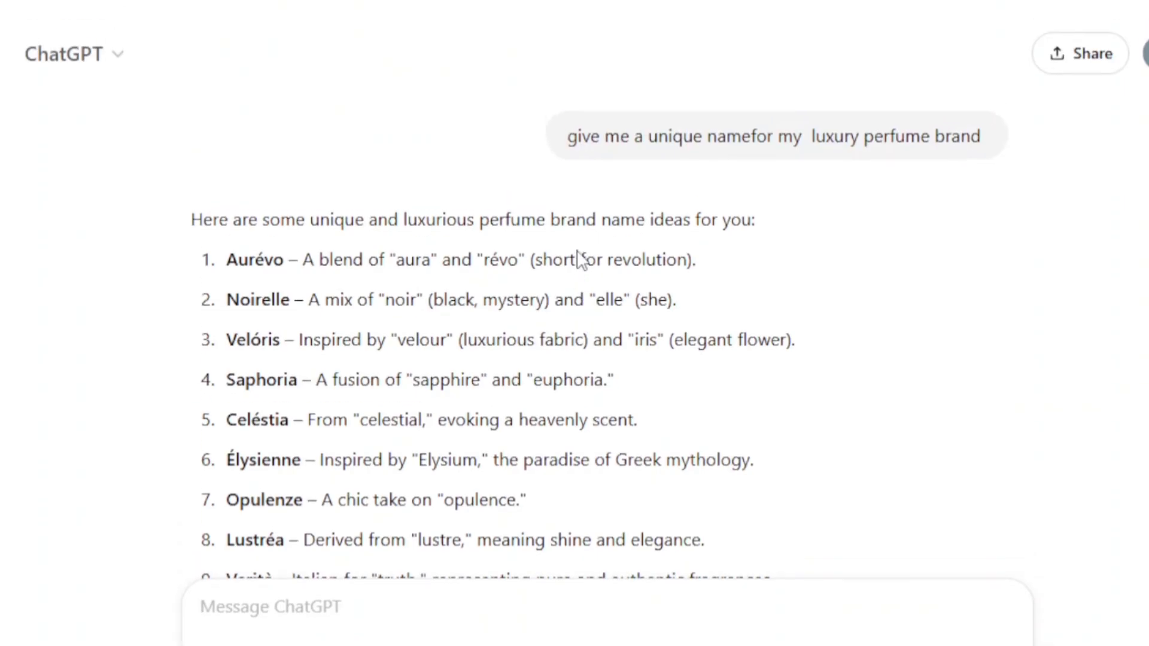
- Switch to ChatGPT, copy the description of the Aurévo brand name, and paste it into a new message
{"action": "scroll", "coordinate": [579, 258], "scroll_direction": "down", "scroll_amount": 3}
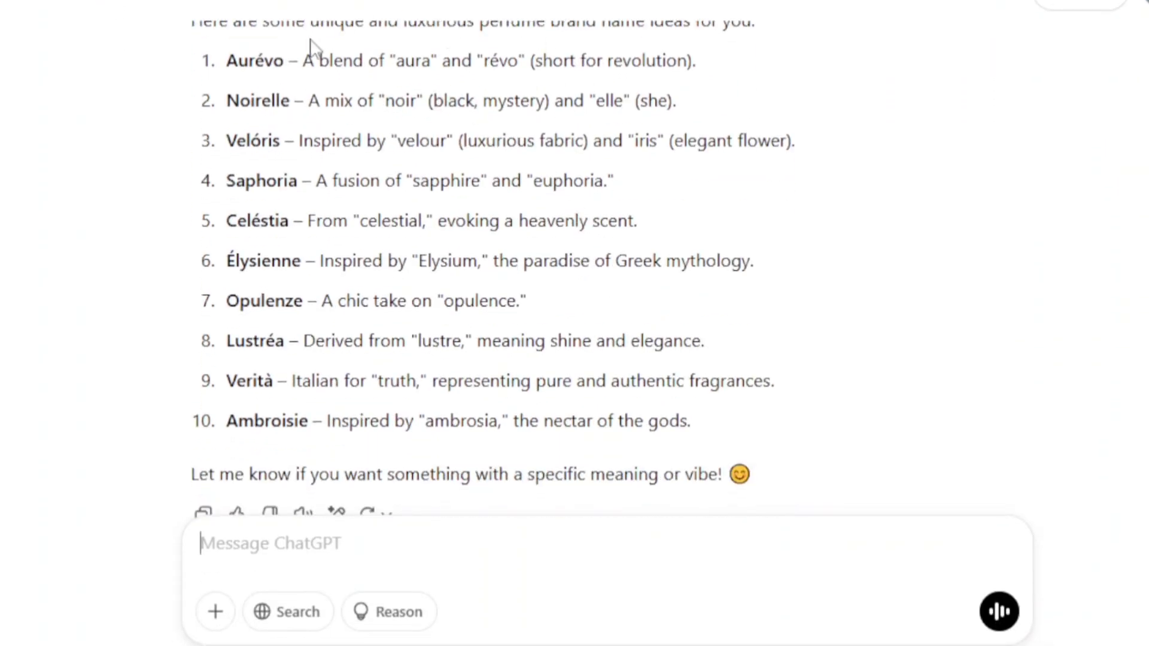
{"action": "left_click_drag", "start_coordinate": [305, 62], "coordinate": [735, 70]}
{"action": "key", "text": "ctrl+c"}
{"action": "left_click", "coordinate": [432, 556]}
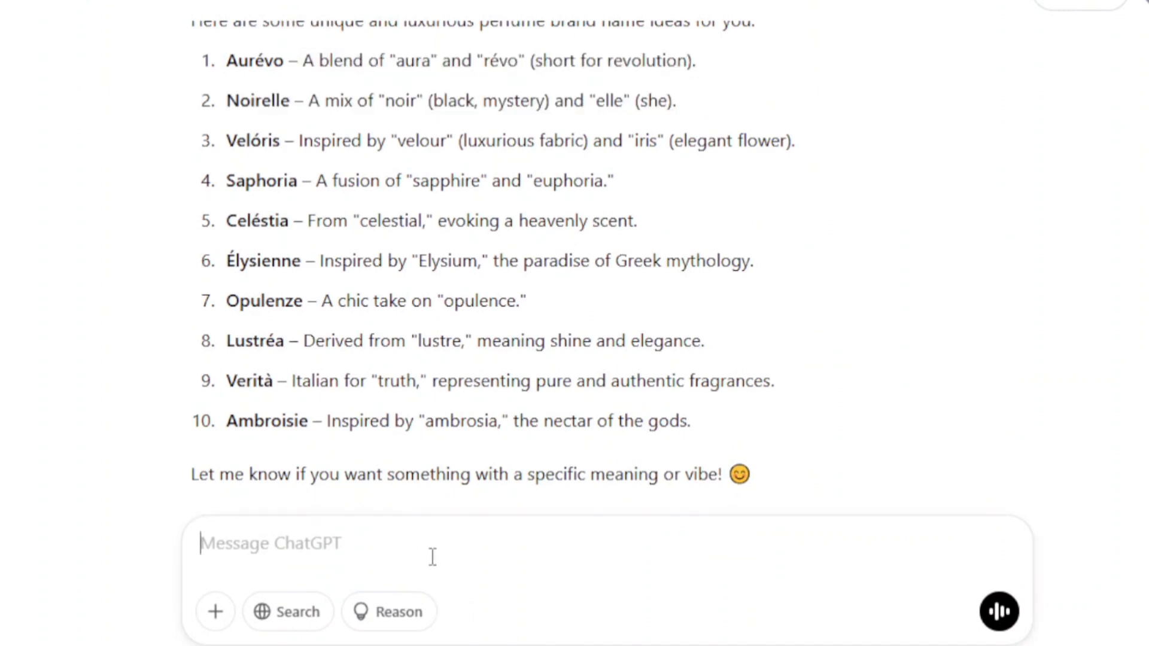
{"action": "key", "text": "ctrl+v"}
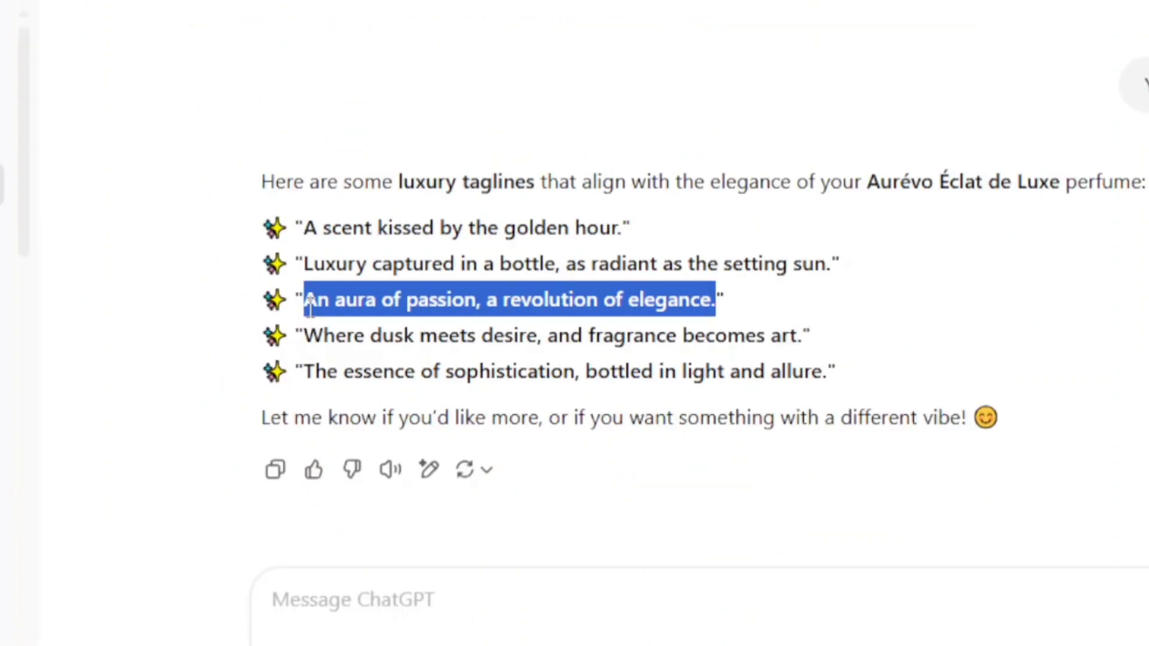
- Copy the tagline "An aura of passion, a revolution of elegance." and paste it as text above the Illustrator artboard
{"action": "left_click_drag", "start_coordinate": [309, 305], "coordinate": [311, 314]}
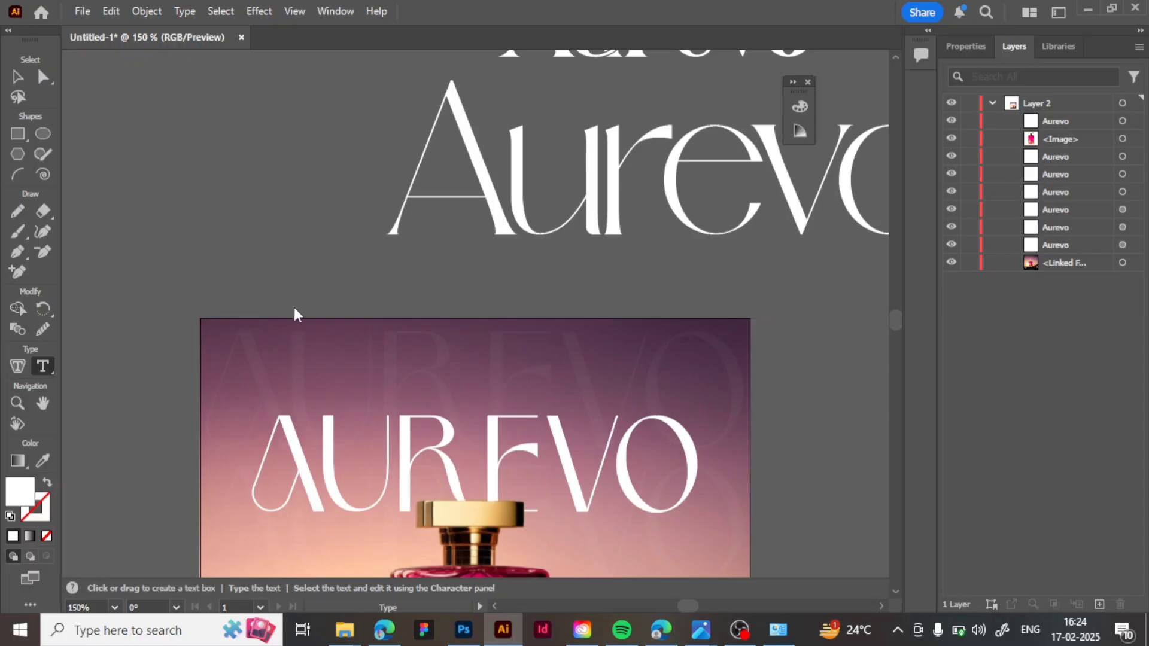
{"action": "left_click", "coordinate": [311, 313]}
{"action": "key", "text": "ctrl+v"}
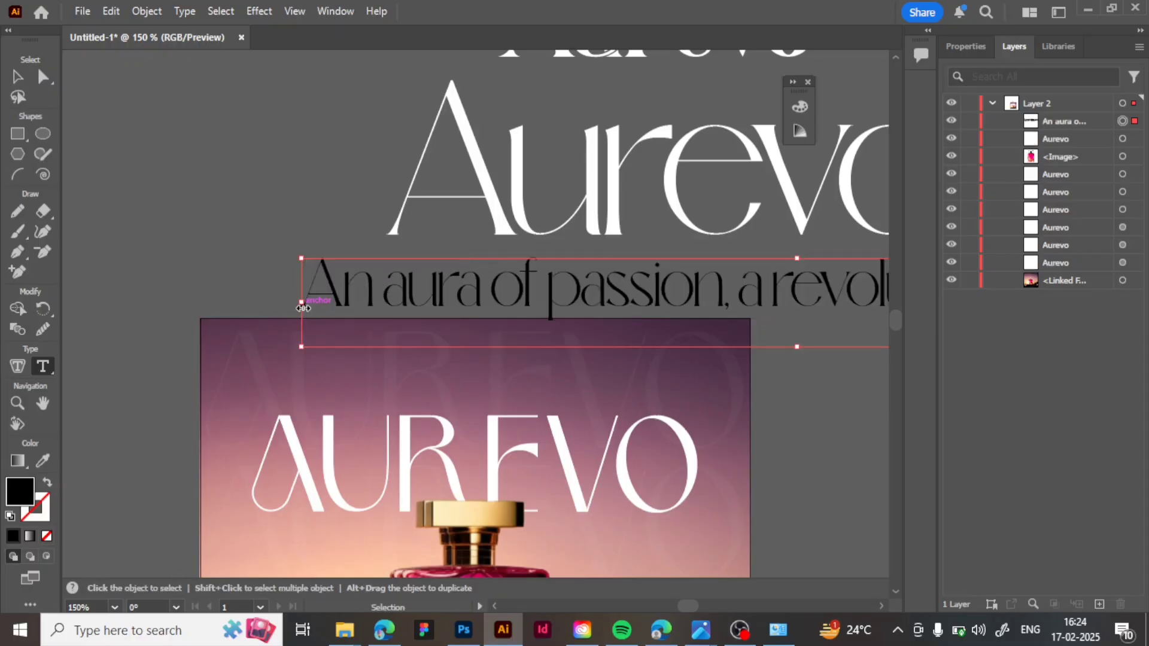
{"action": "left_click", "coordinate": [17, 76]}
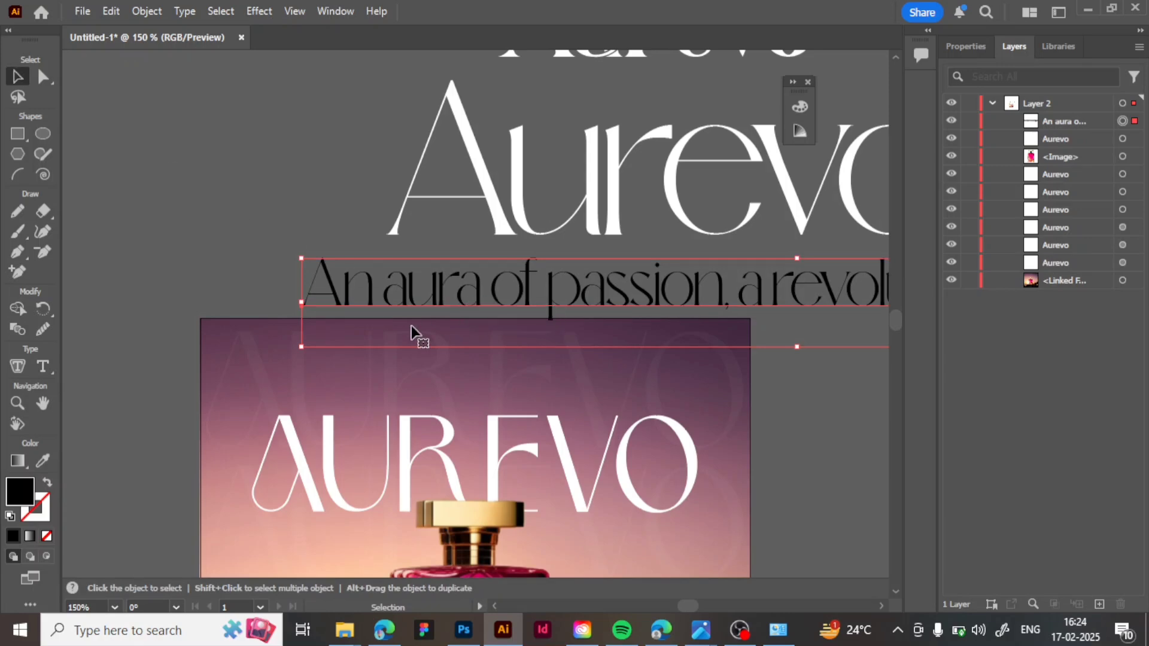
- Draw a horizontal line about 280 px long across the artboard just above the solid AUREVO wordmark, with a black stroke
{"action": "scroll", "coordinate": [411, 329], "scroll_direction": "down", "scroll_amount": 3}
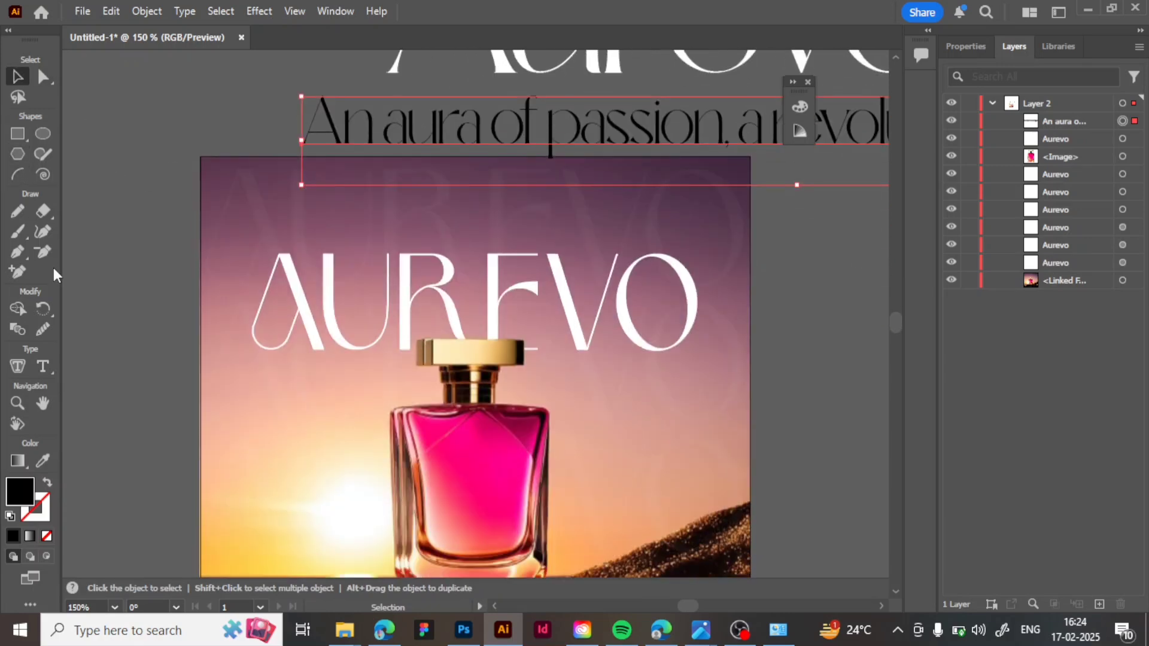
{"action": "left_click_drag", "start_coordinate": [23, 130], "coordinate": [84, 178]}
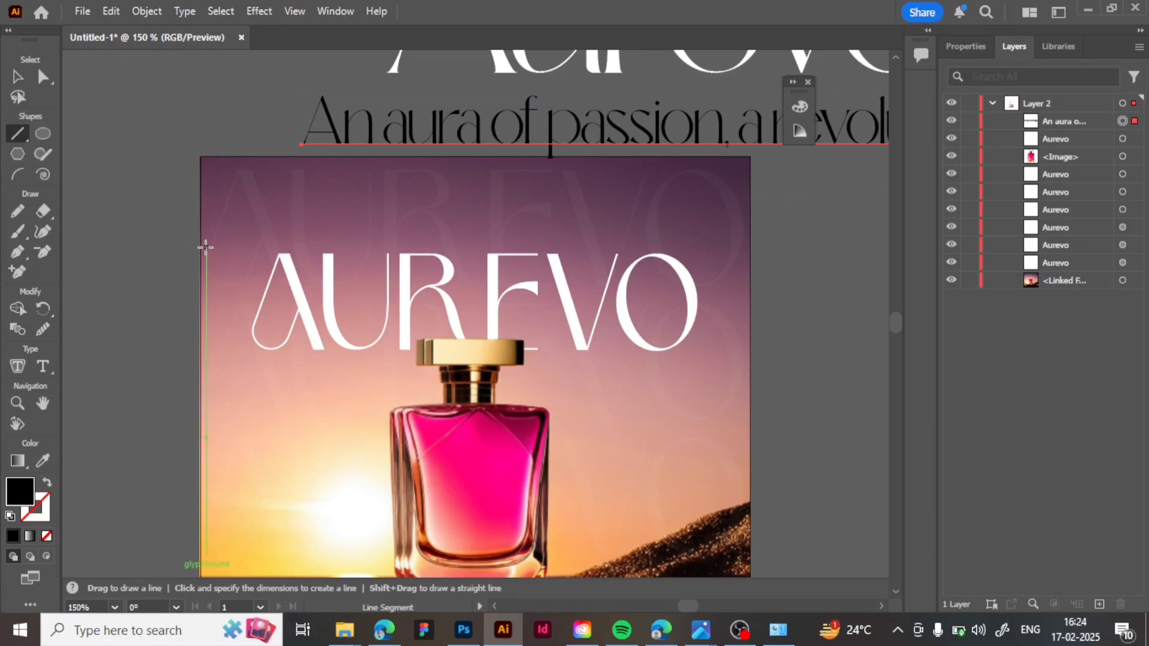
{"action": "left_click_drag", "start_coordinate": [203, 247], "coordinate": [750, 283]}
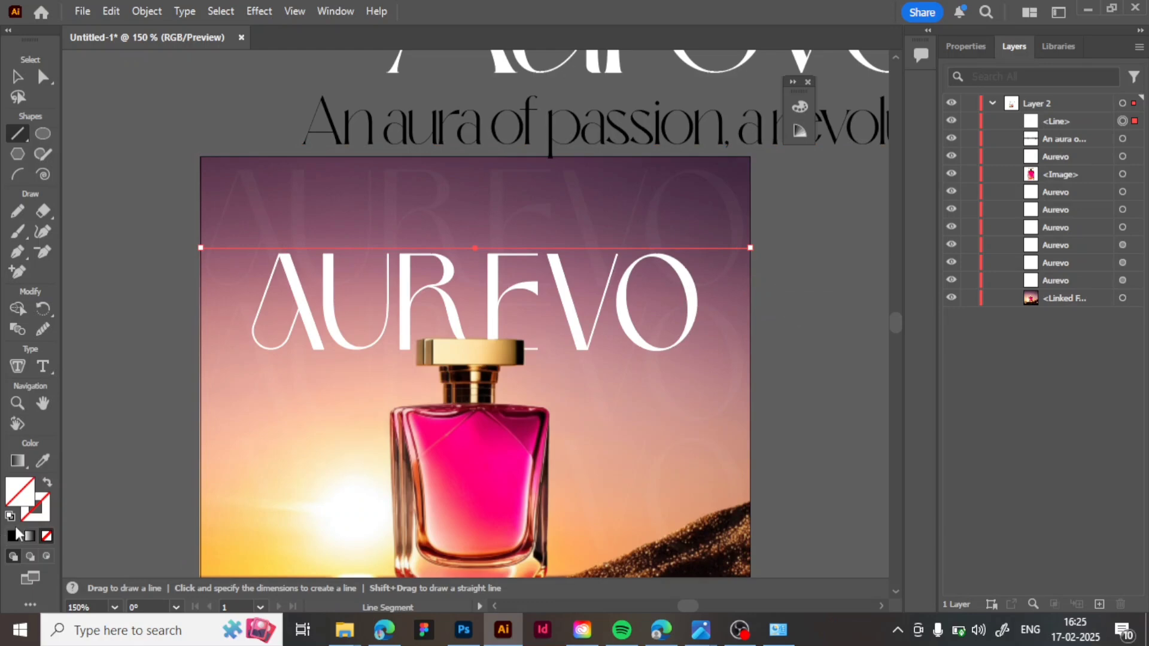
{"action": "left_click", "coordinate": [46, 513]}
{"action": "left_click", "coordinate": [12, 537]}
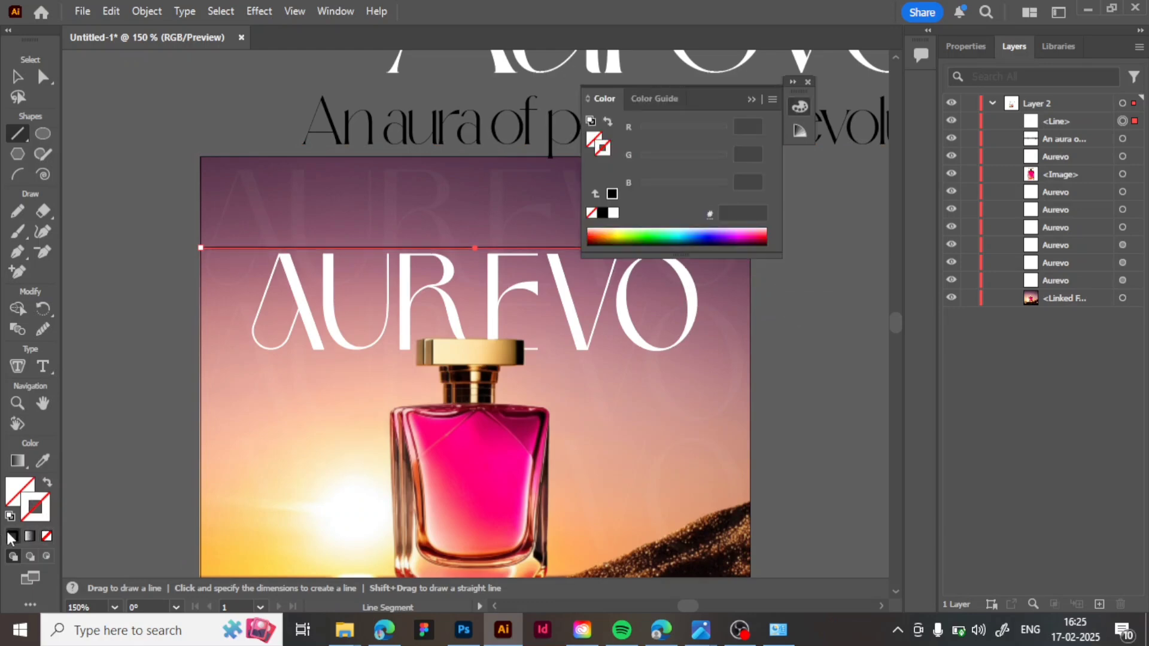
- Set the horizontal line's stroke weight to 0.25 pt and deselect it
{"action": "left_click", "coordinate": [966, 46]}
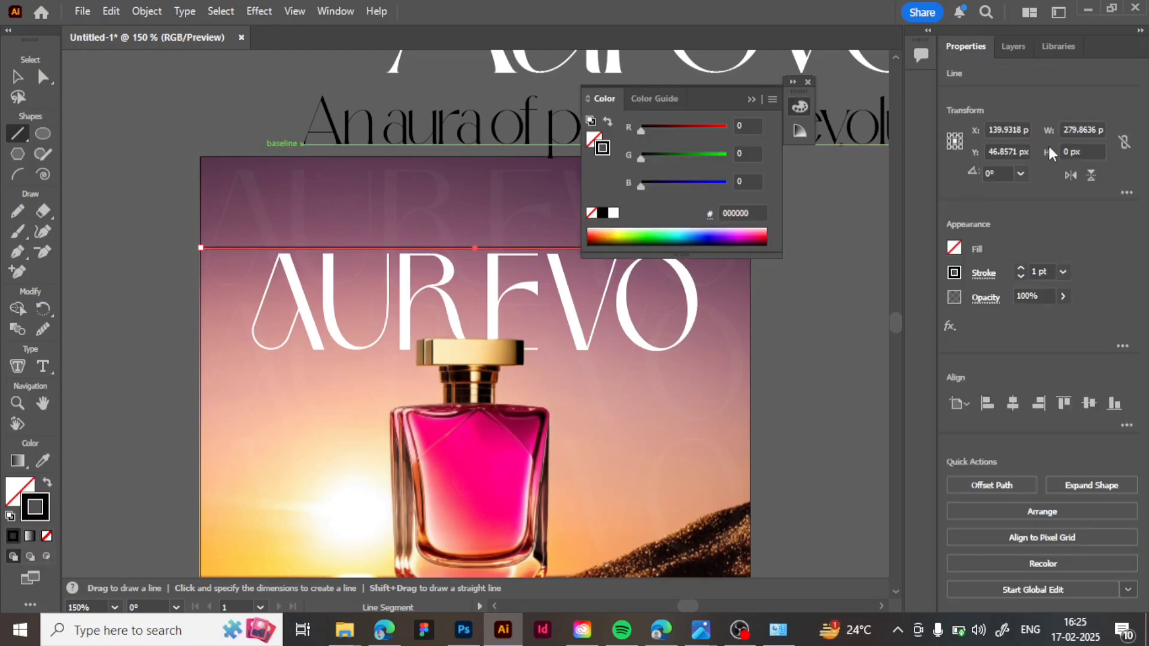
{"action": "left_click", "coordinate": [1021, 278]}
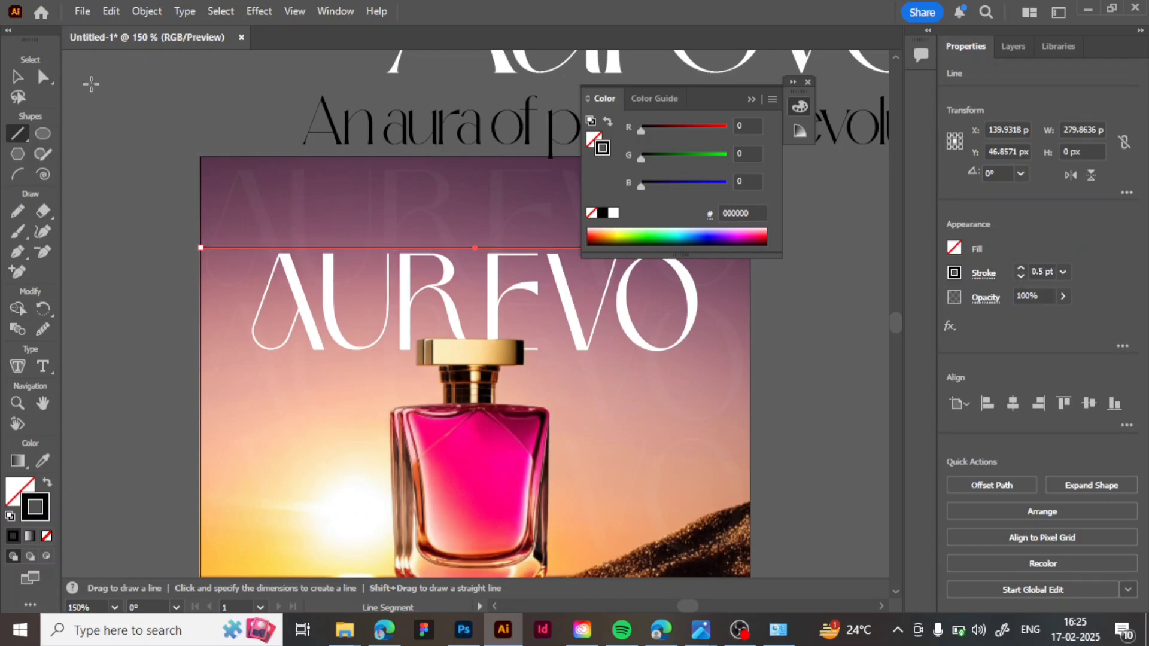
{"action": "left_click", "coordinate": [1020, 276]}
{"action": "left_click", "coordinate": [18, 75]}
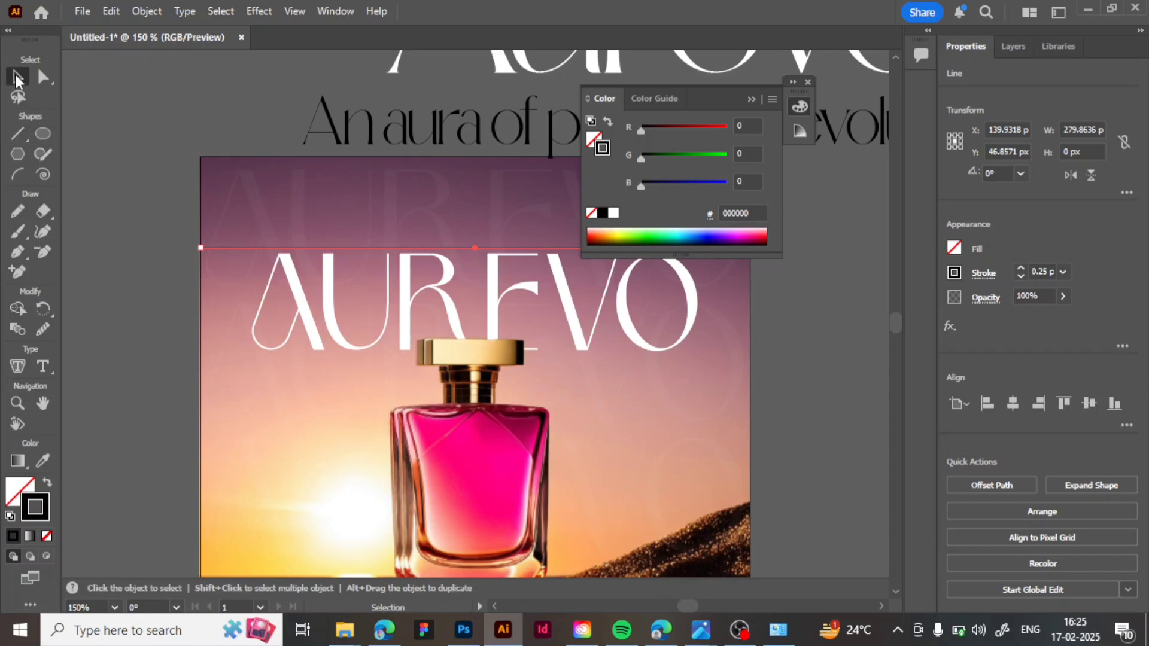
{"action": "left_click", "coordinate": [777, 261]}
{"action": "left_click", "coordinate": [800, 107]}
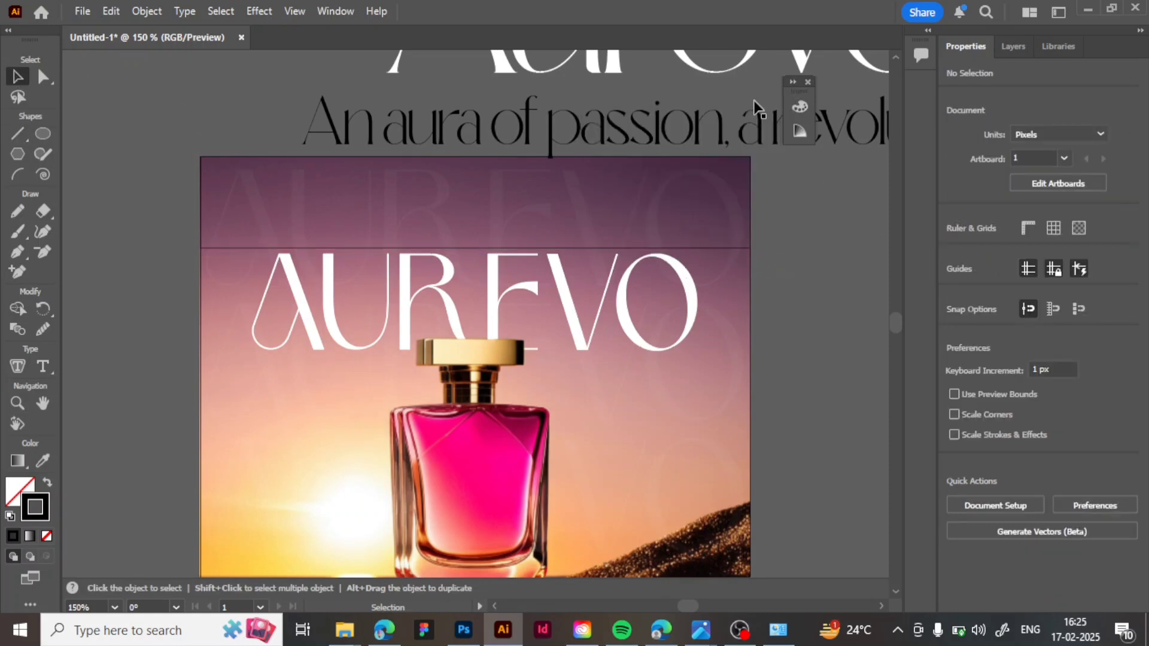
- Move the thin horizontal line down until it touches the top edge of the solid AUREVO wordmark
{"action": "key", "text": "ctrl+equal"}
{"action": "key", "text": "ctrl+equal"}
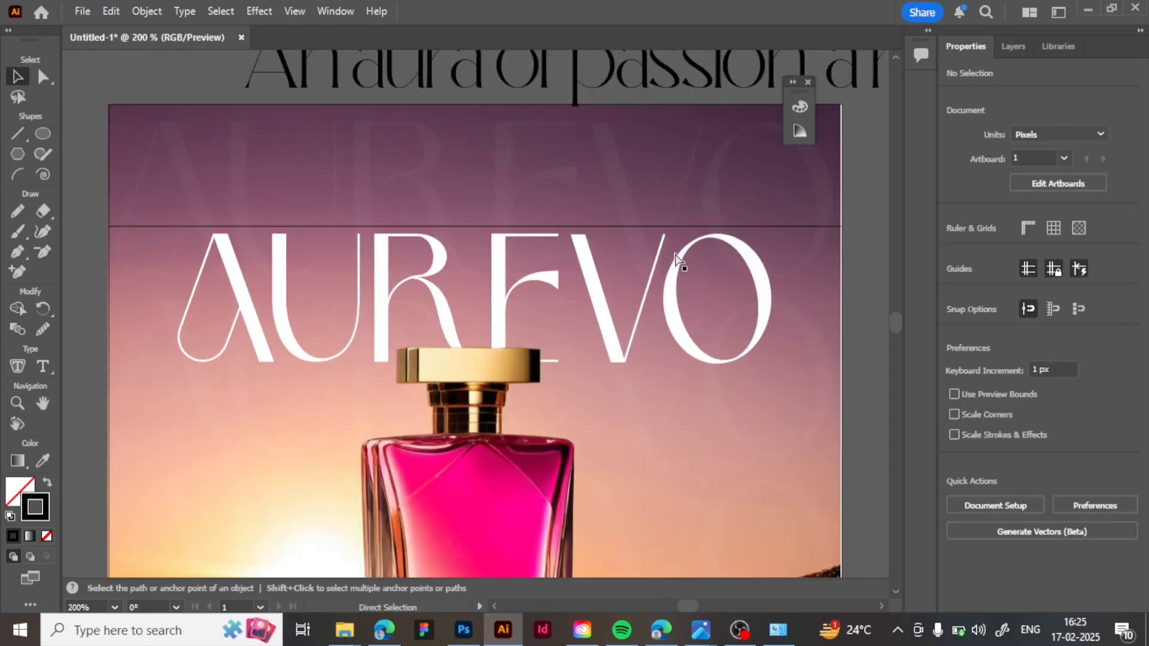
{"action": "scroll", "coordinate": [674, 253], "scroll_direction": "right", "scroll_amount": 5}
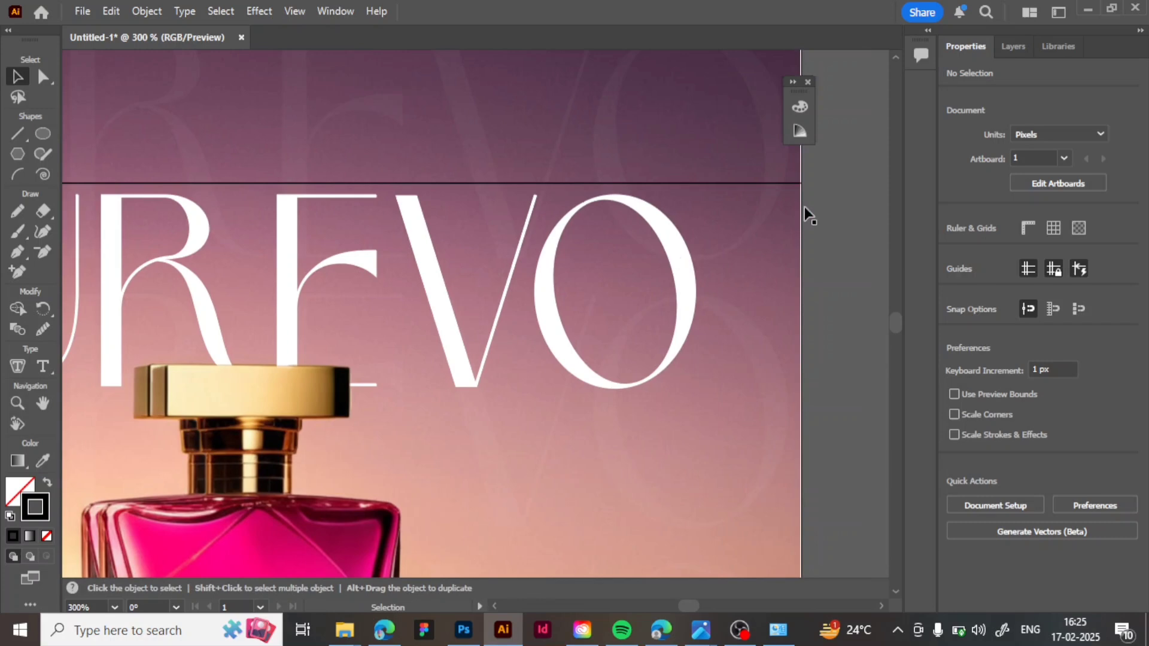
{"action": "left_click_drag", "start_coordinate": [766, 182], "coordinate": [766, 194]}
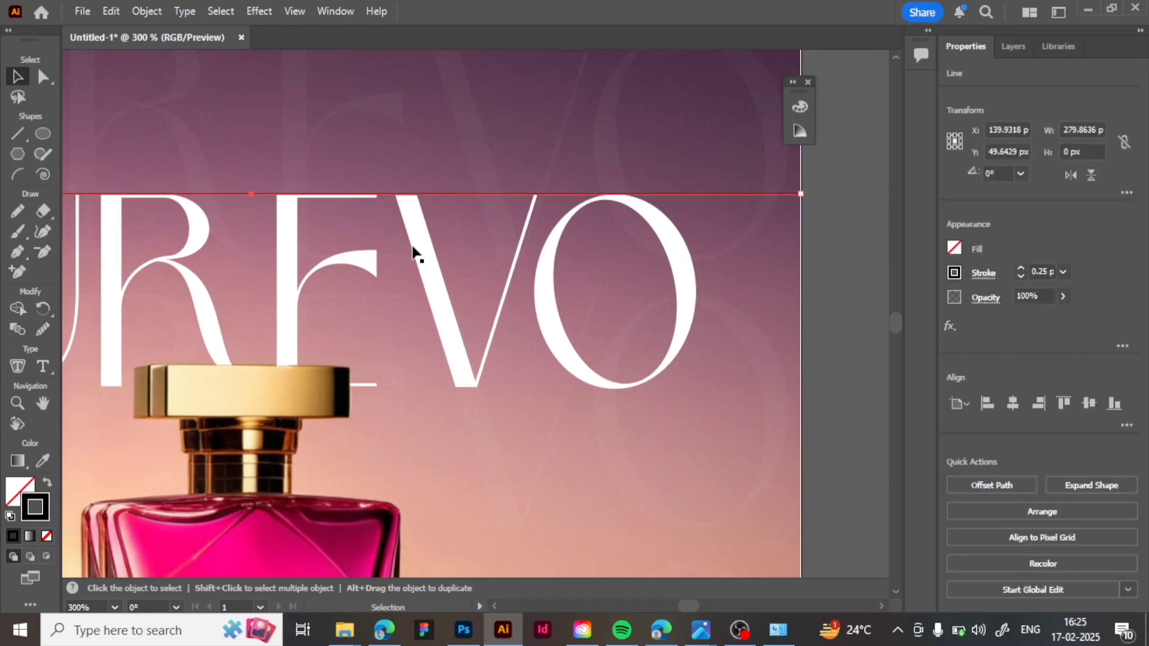
- Examine how the thin line meets the tops of the AUREVO letters along the wordmark's length
{"action": "scroll", "coordinate": [411, 248], "scroll_direction": "left", "scroll_amount": 10}
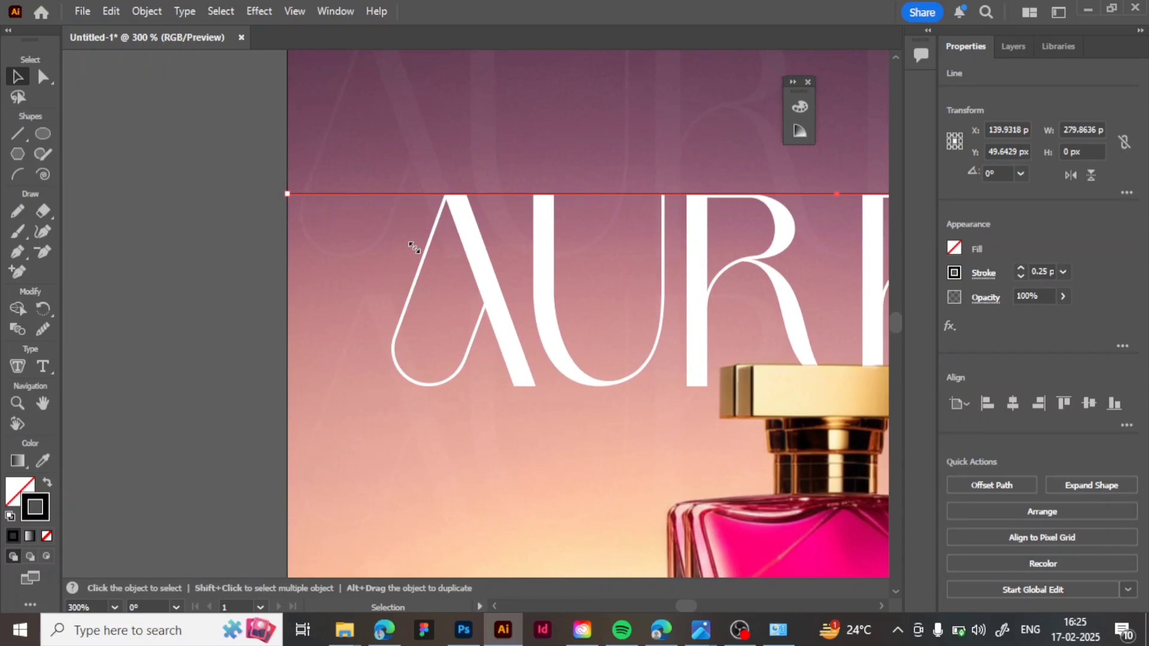
{"action": "key", "text": "ctrl+plus"}
{"action": "key", "text": "ctrl+plus"}
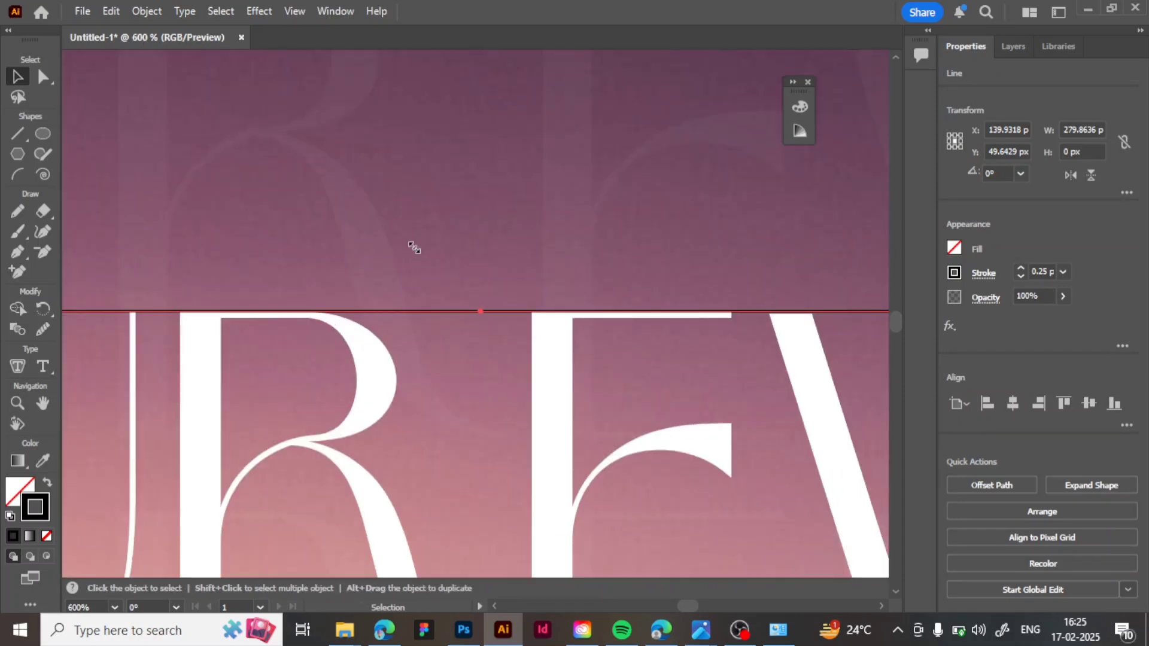
{"action": "scroll", "coordinate": [450, 325], "scroll_direction": "down", "scroll_amount": 5}
{"action": "key", "text": "ctrl+minus"}
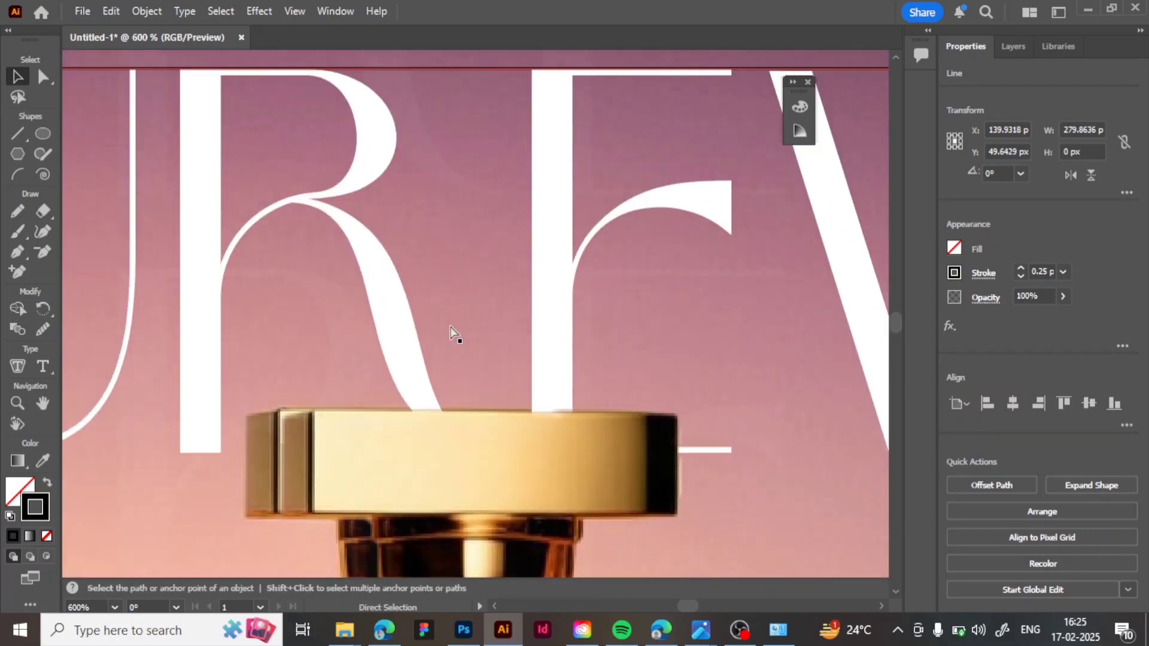
{"action": "scroll", "coordinate": [450, 326], "scroll_direction": "up", "scroll_amount": 5}
{"action": "key", "text": "ctrl+minus"}
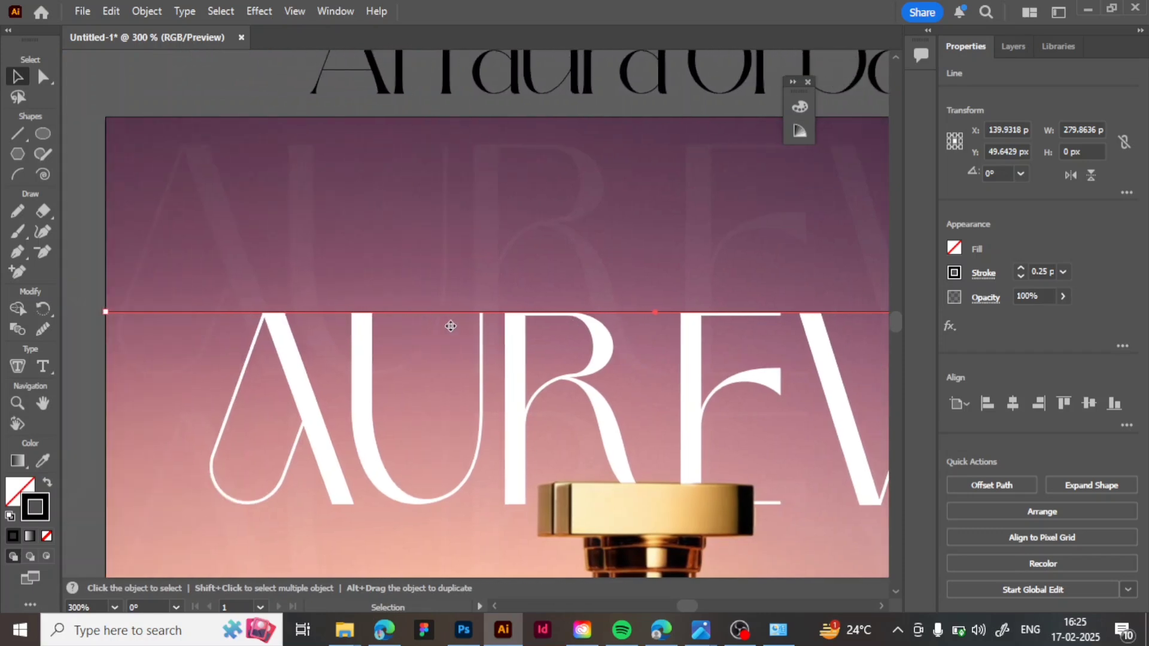
{"action": "scroll", "coordinate": [450, 326], "scroll_direction": "down", "scroll_amount": 4}
{"action": "scroll", "coordinate": [202, 137], "scroll_direction": "up", "scroll_amount": 3}
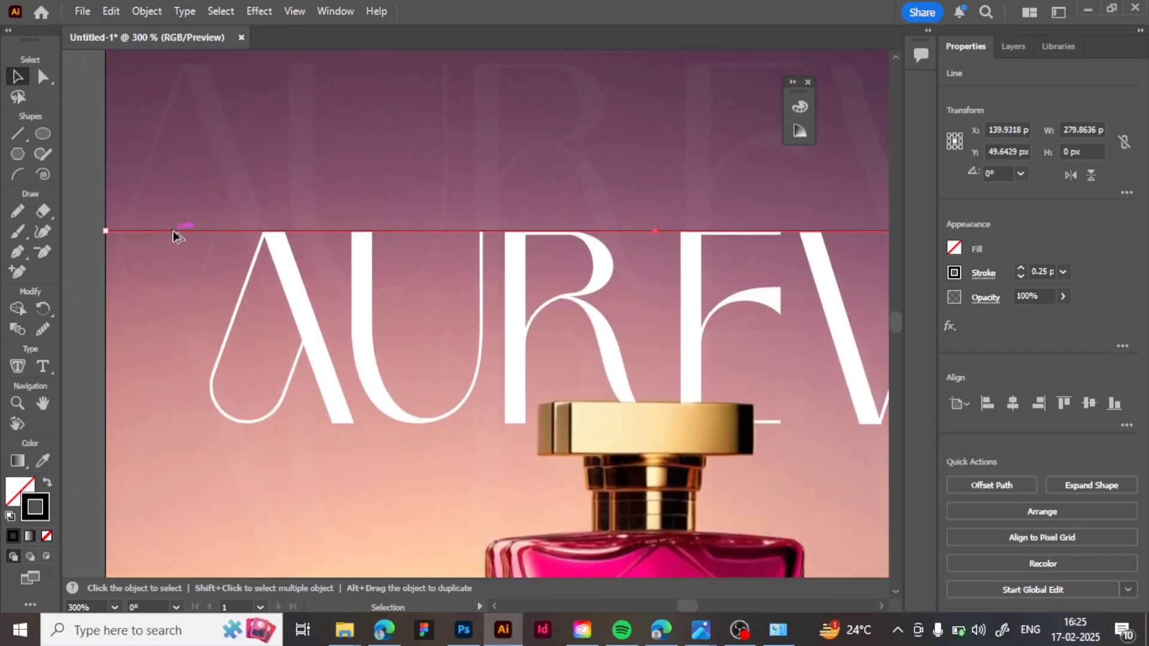
- Duplicate the thin line to the bottom of the AUREVO wordmark and fit it against the letters' baseline at Y 98.5 px
{"action": "left_click", "coordinate": [174, 231], "text": "shift"}
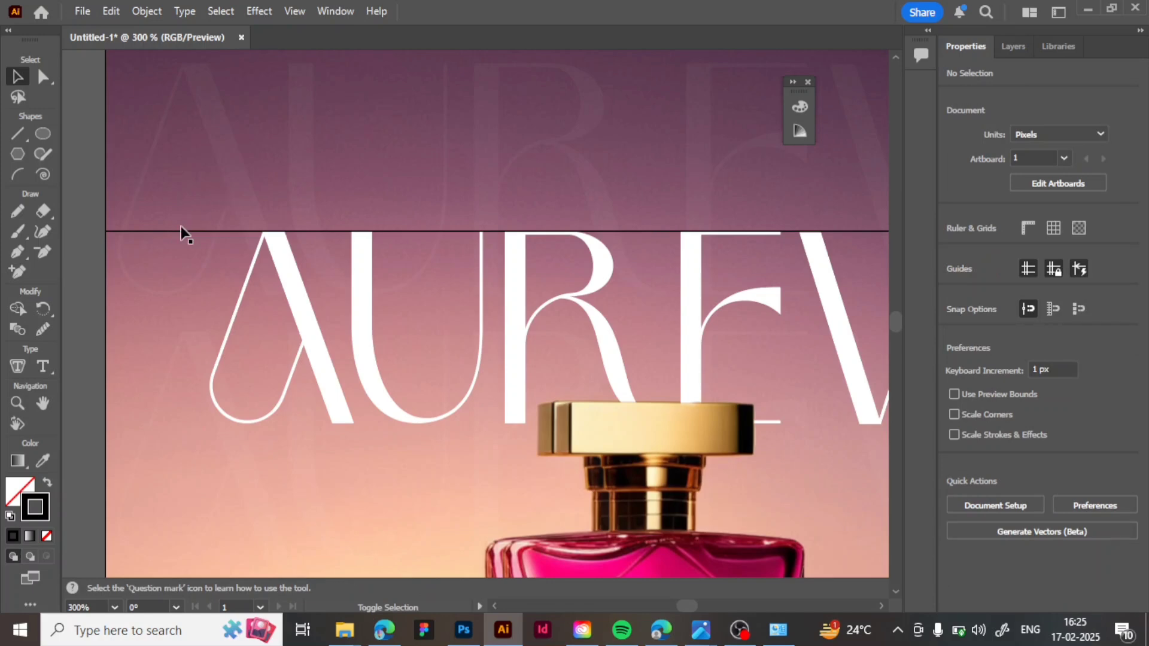
{"action": "left_click_drag", "start_coordinate": [179, 235], "coordinate": [355, 428]}
{"action": "key", "text": "ctrl+equal"}
{"action": "key", "text": "ctrl+equal"}
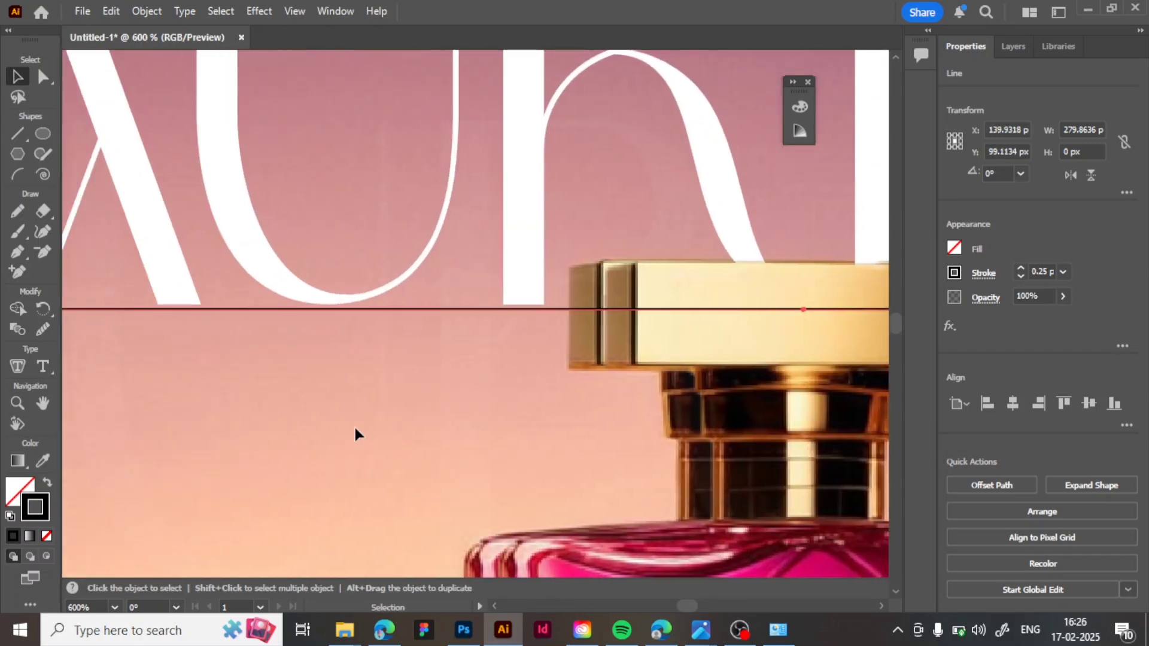
{"action": "key", "text": "ctrl+equal"}
{"action": "scroll", "coordinate": [353, 425], "scroll_direction": "left", "scroll_amount": 1}
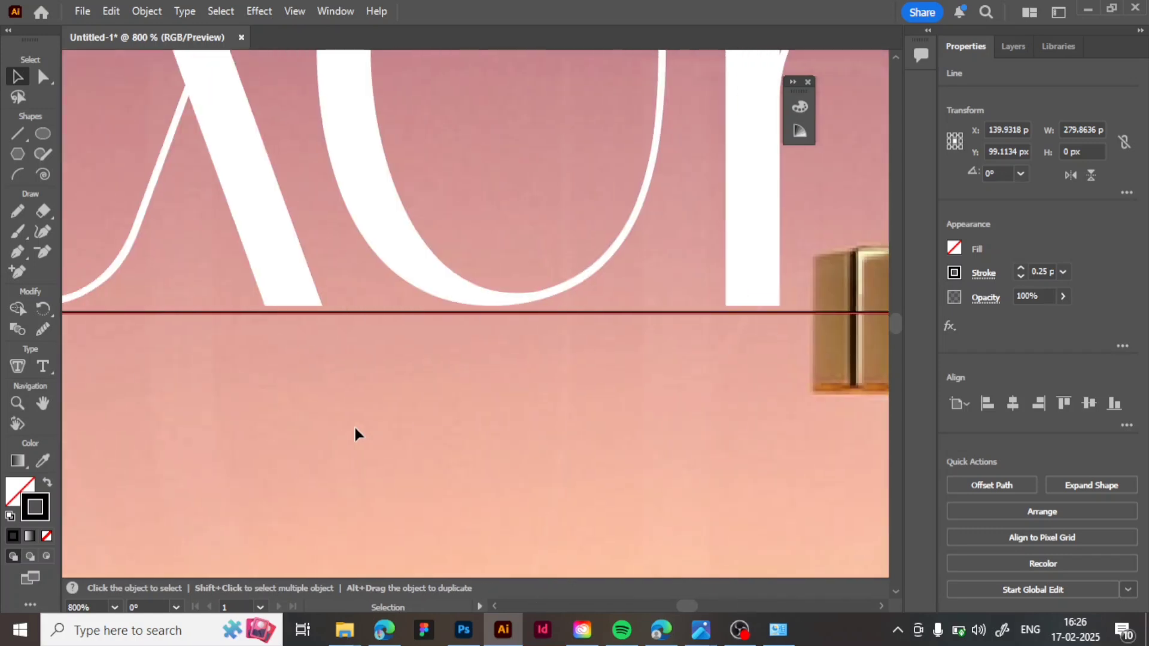
{"action": "left_click_drag", "start_coordinate": [362, 310], "coordinate": [367, 307]}
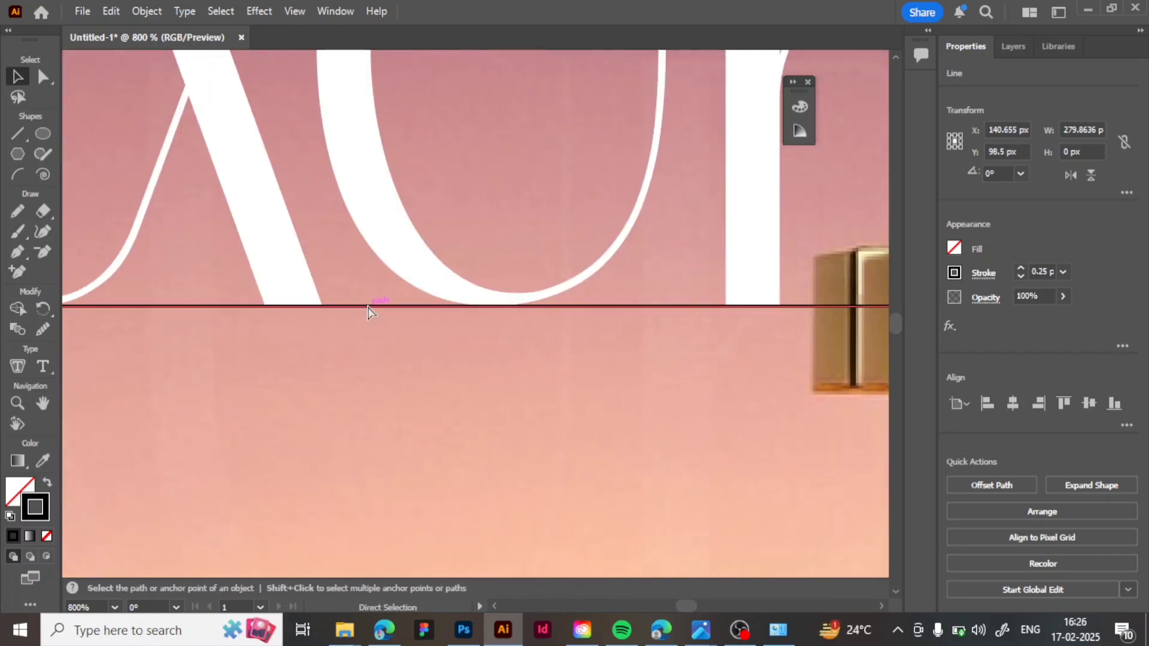
- Add three copies of the line between the wordmark's top and bottom lines and distribute all five by their vertical centers
{"action": "key", "text": "ctrl+minus"}
{"action": "key", "text": "ctrl+minus"}
{"action": "key", "text": "ctrl+minus"}
{"action": "key", "text": "ctrl+minus"}
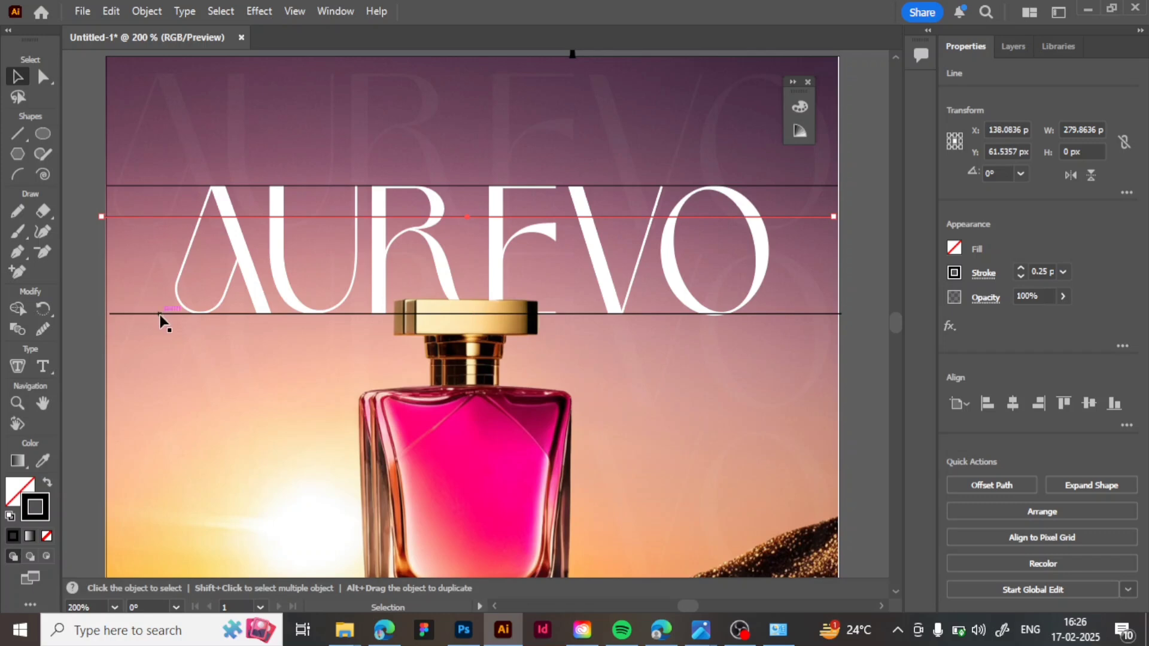
{"action": "left_click_drag", "start_coordinate": [160, 314], "coordinate": [152, 252]}
{"action": "left_click", "coordinate": [150, 314]}
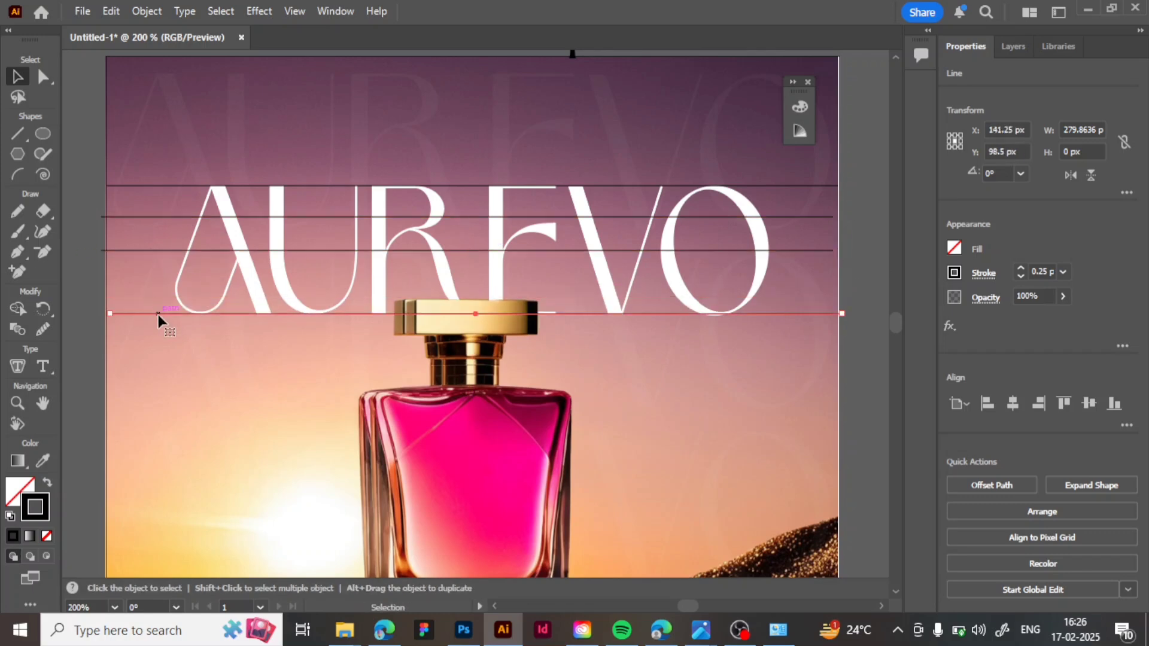
{"action": "left_click_drag", "start_coordinate": [174, 315], "coordinate": [177, 280]}
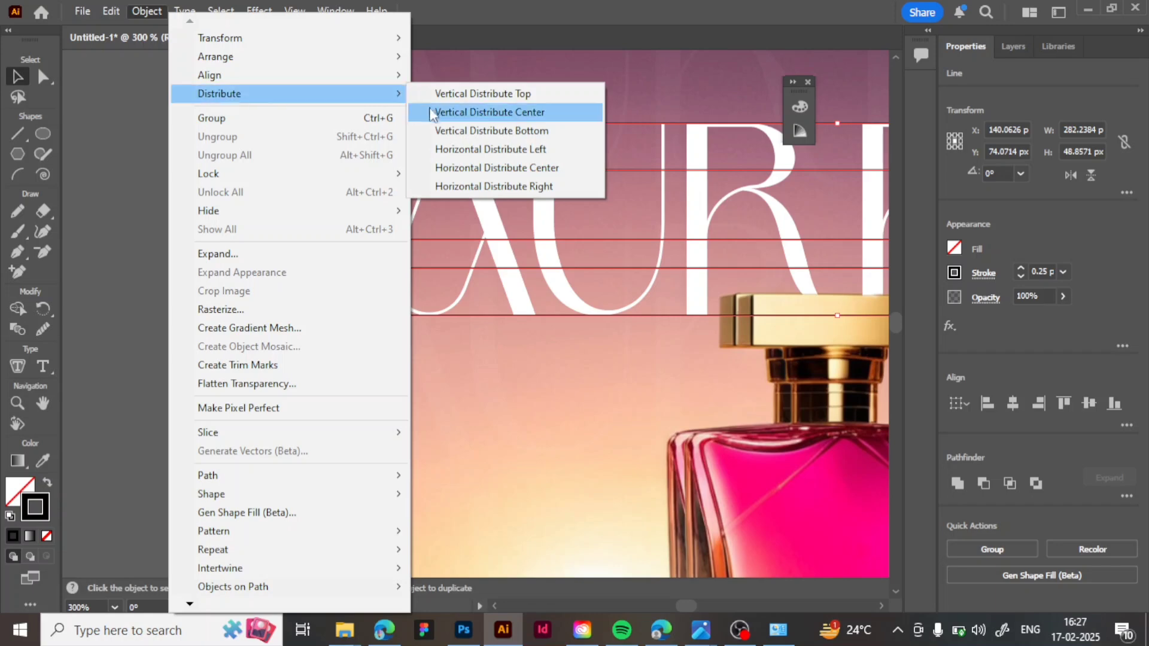
{"action": "left_click", "coordinate": [451, 113]}
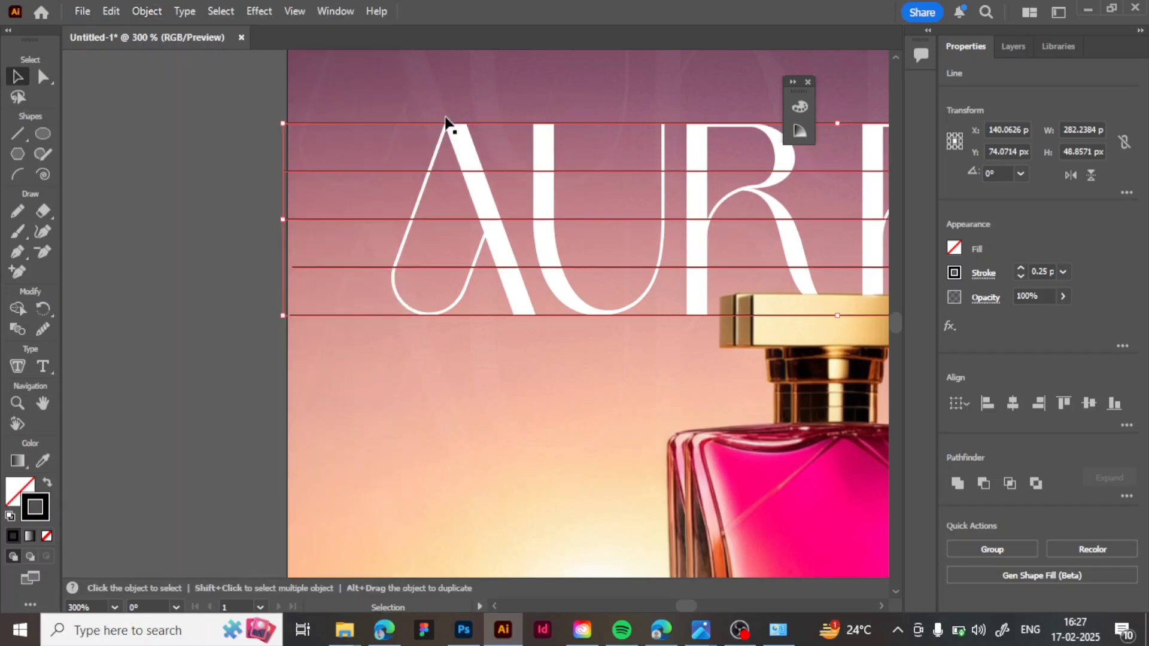
- Scale down the tagline "An aura of passion, a revolution of elegance." and place it just above the solid AUREVO wordmark
{"action": "scroll", "coordinate": [275, 213], "scroll_direction": "right", "scroll_amount": 10}
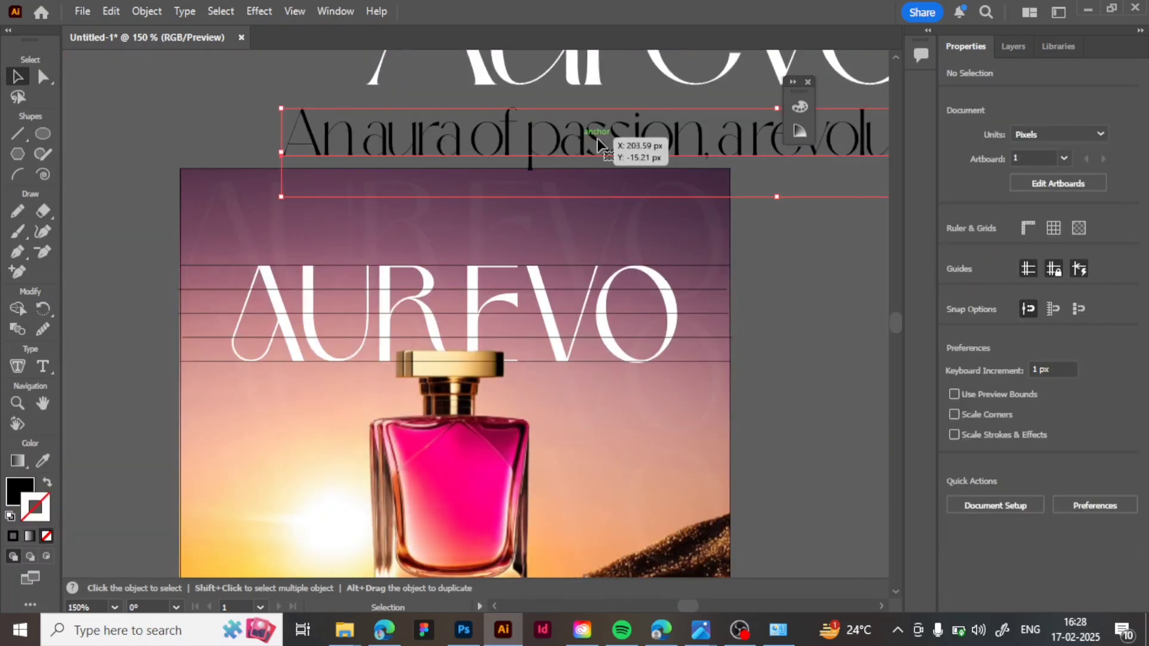
{"action": "scroll", "coordinate": [599, 144], "scroll_direction": "right", "scroll_amount": 5}
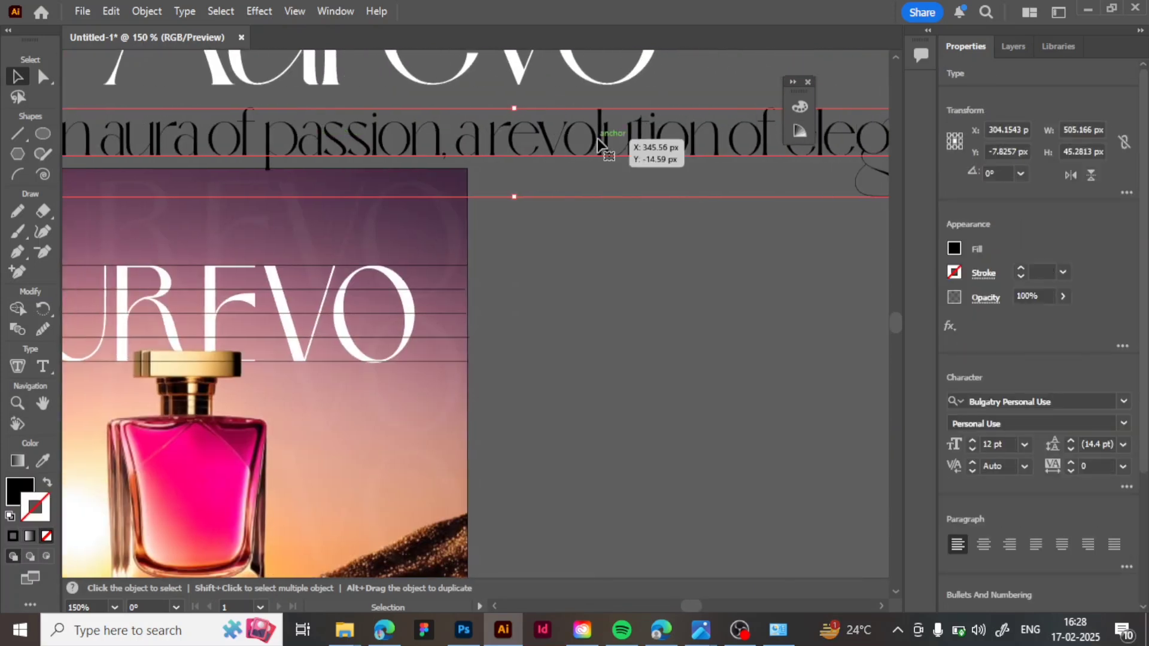
{"action": "left_click_drag", "start_coordinate": [598, 144], "coordinate": [648, 138]}
{"action": "scroll", "coordinate": [649, 138], "scroll_direction": "right", "scroll_amount": 2}
{"action": "left_click_drag", "start_coordinate": [639, 178], "coordinate": [464, 164]}
{"action": "scroll", "coordinate": [467, 162], "scroll_direction": "left", "scroll_amount": 5}
{"action": "scroll", "coordinate": [552, 162], "scroll_direction": "right", "scroll_amount": 3}
{"action": "left_click_drag", "start_coordinate": [551, 162], "coordinate": [548, 161]}
{"action": "left_click_drag", "start_coordinate": [628, 157], "coordinate": [522, 133]}
{"action": "scroll", "coordinate": [522, 133], "scroll_direction": "left", "scroll_amount": 2}
{"action": "left_click_drag", "start_coordinate": [442, 117], "coordinate": [480, 258]}
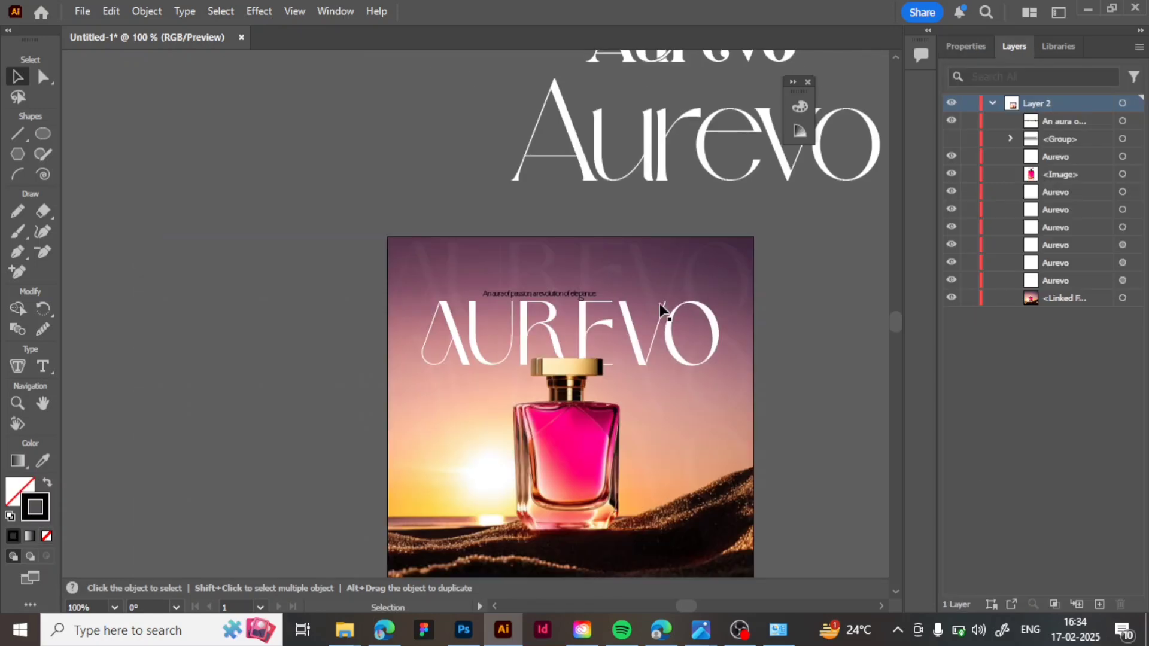
- Select the artwork on the artboard, including the background, bottle, wordmarks and tagline, and align it by horizontal centers
{"action": "left_click_drag", "start_coordinate": [808, 248], "coordinate": [368, 123]}
{"action": "left_click_drag", "start_coordinate": [824, 235], "coordinate": [397, 554]}
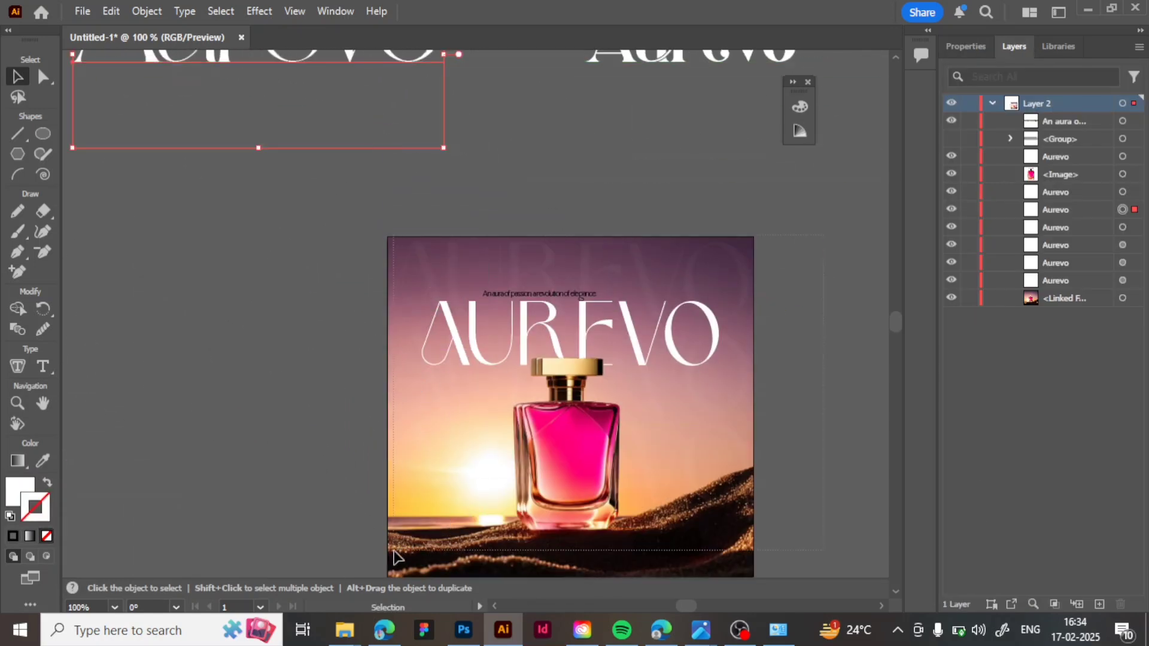
{"action": "scroll", "coordinate": [658, 324], "scroll_direction": "down", "scroll_amount": 3}
{"action": "scroll", "coordinate": [658, 315], "scroll_direction": "down", "scroll_amount": 2}
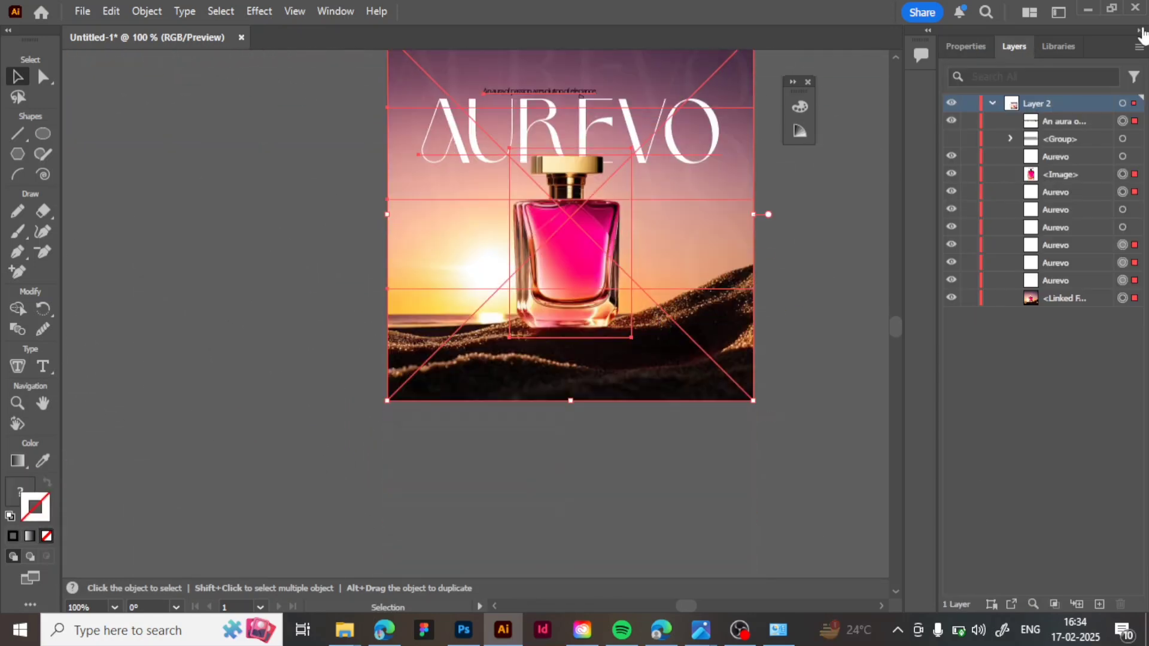
{"action": "left_click", "coordinate": [976, 48]}
{"action": "left_click", "coordinate": [1013, 404]}
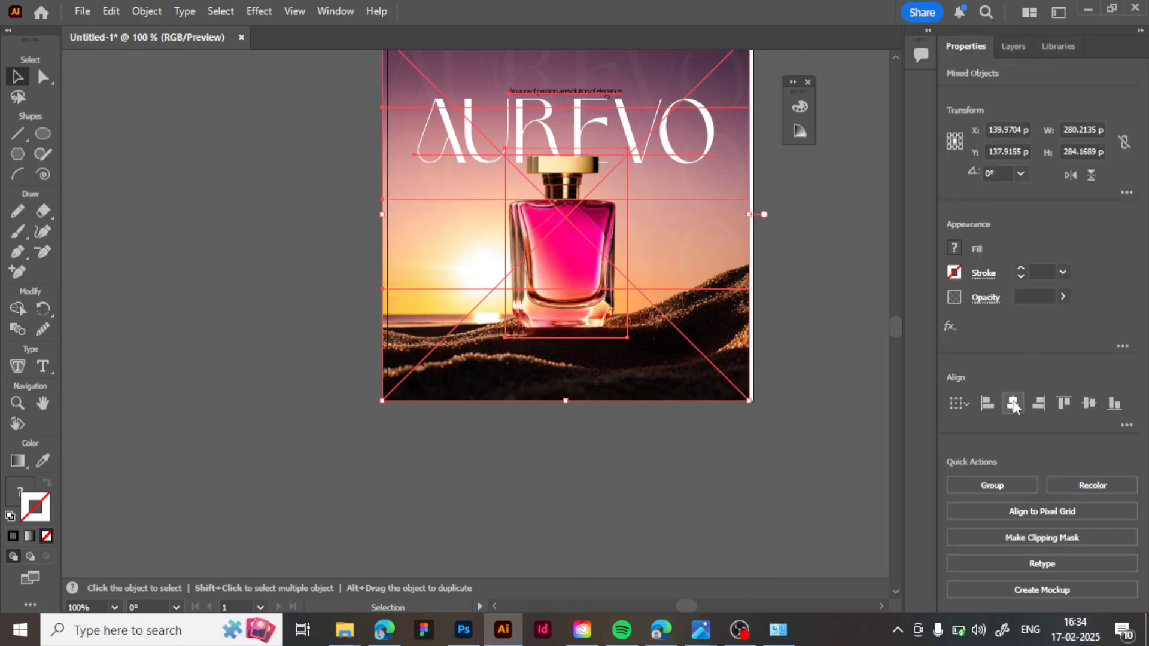
- Move the selected artwork right to X 140 px so it covers the artboard's full width, and deselect it
{"action": "scroll", "coordinate": [767, 310], "scroll_direction": "up", "scroll_amount": 5}
{"action": "scroll", "coordinate": [767, 310], "scroll_direction": "right", "scroll_amount": 4}
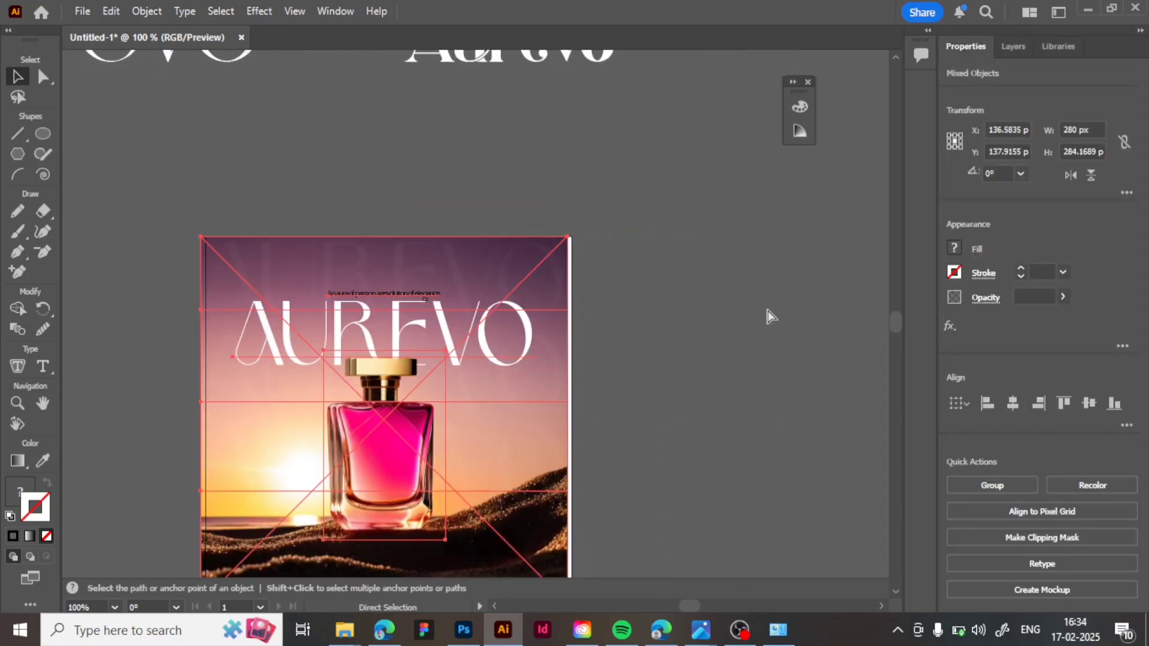
{"action": "key", "text": "ctrl+plus"}
{"action": "key", "text": "ctrl+plus"}
{"action": "key", "text": "ctrl+plus"}
{"action": "scroll", "coordinate": [767, 310], "scroll_direction": "right", "scroll_amount": 4}
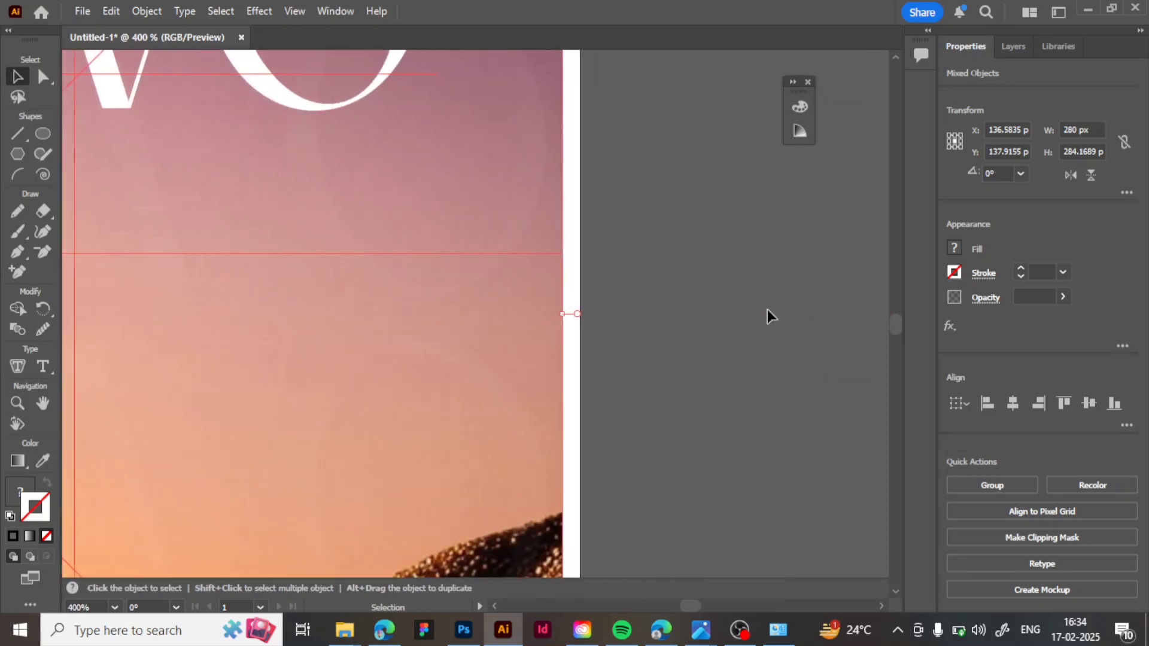
{"action": "left_click_drag", "start_coordinate": [497, 344], "coordinate": [510, 345]}
{"action": "key", "text": "ctrl+minus"}
{"action": "key", "text": "ctrl+minus"}
{"action": "key", "text": "ctrl+minus"}
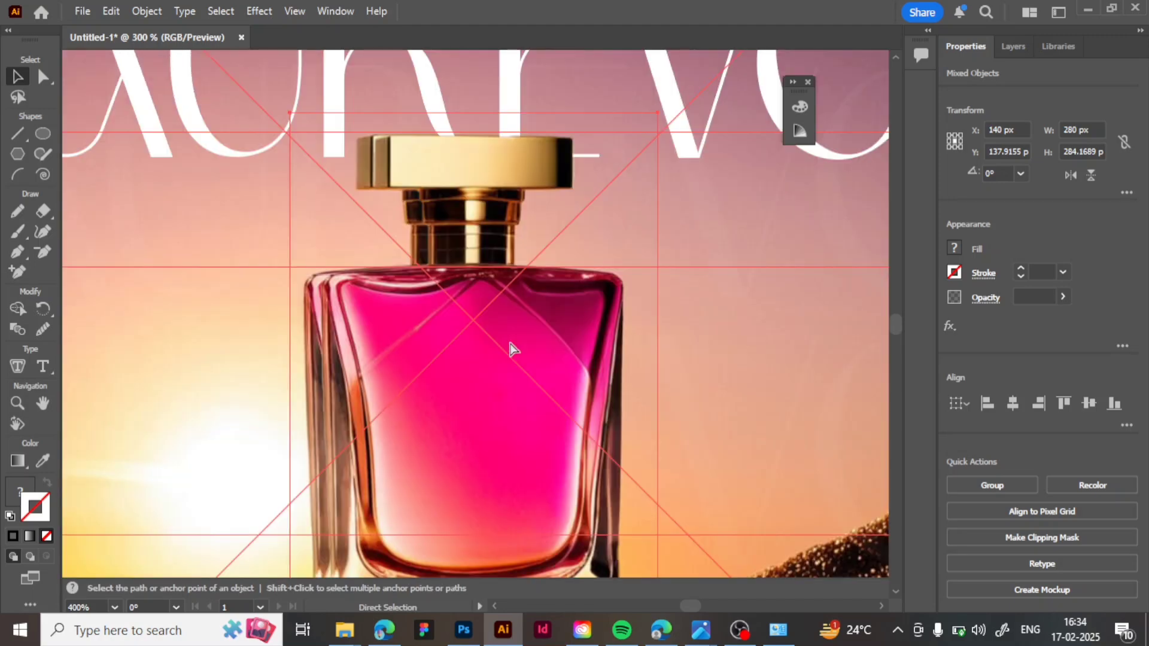
{"action": "key", "text": "v"}
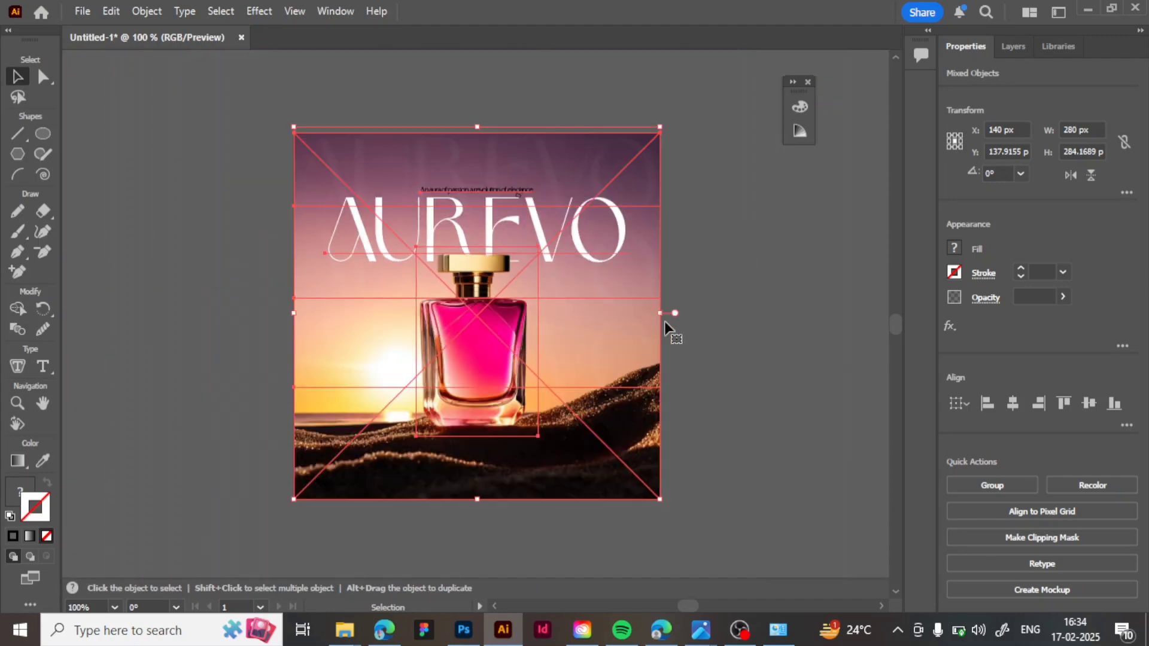
{"action": "left_click", "coordinate": [708, 308]}
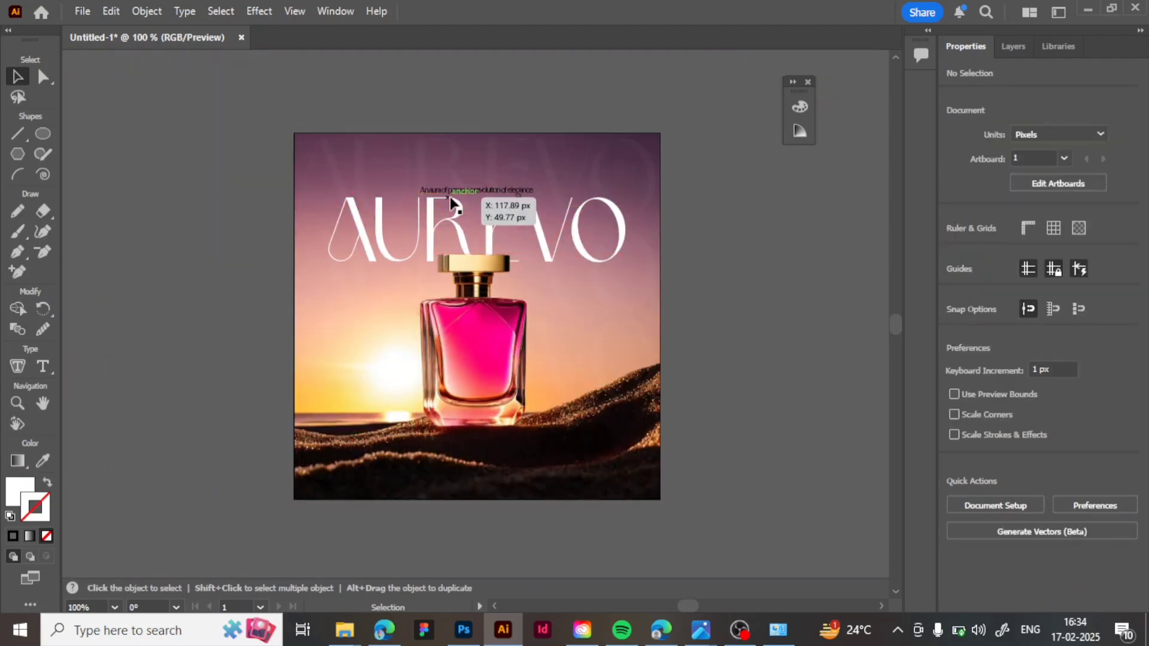
- Enlarge the tagline from both ends until it spans most of the AUREVO wordmark's width, keeping it just above the letters
{"action": "key", "text": "ctrl+plus"}
{"action": "key", "text": "ctrl+plus"}
{"action": "key", "text": "ctrl+plus"}
{"action": "scroll", "coordinate": [450, 198], "scroll_direction": "up", "scroll_amount": 5}
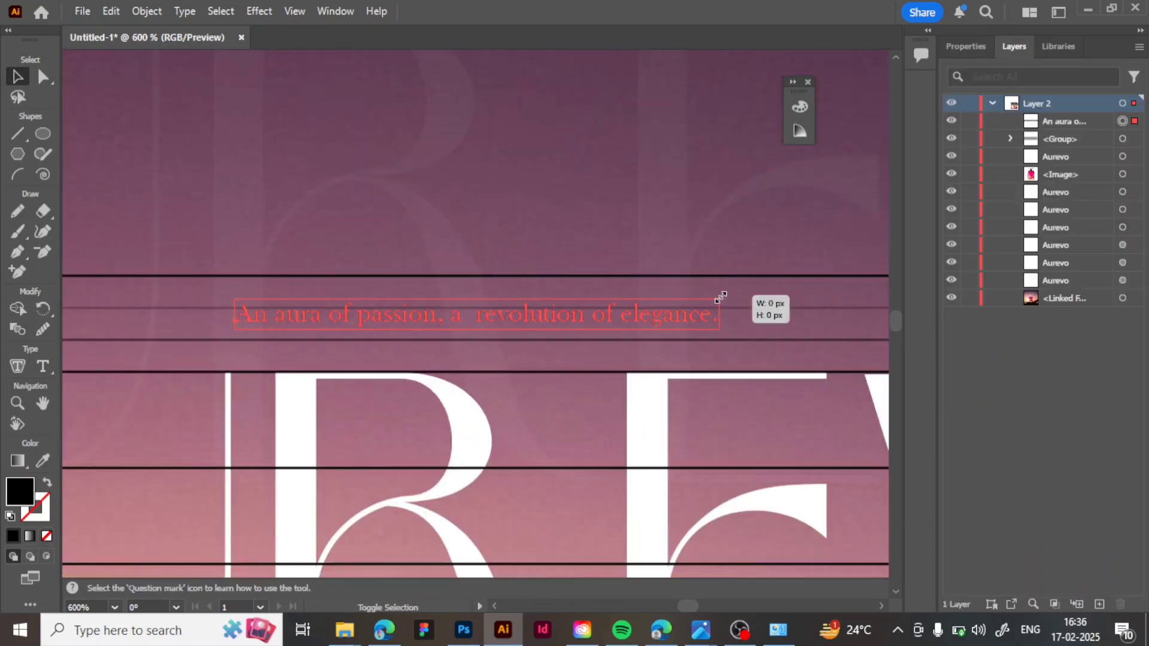
{"action": "left_click_drag", "start_coordinate": [829, 264], "coordinate": [874, 259]}
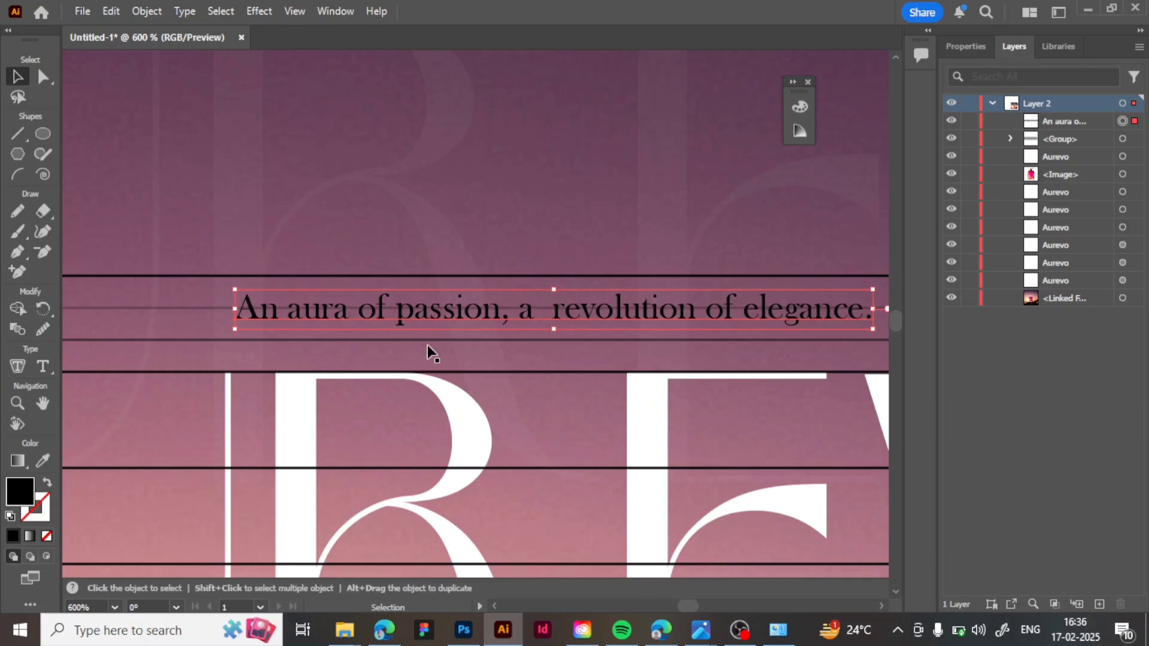
{"action": "scroll", "coordinate": [465, 343], "scroll_direction": "left", "scroll_amount": 5}
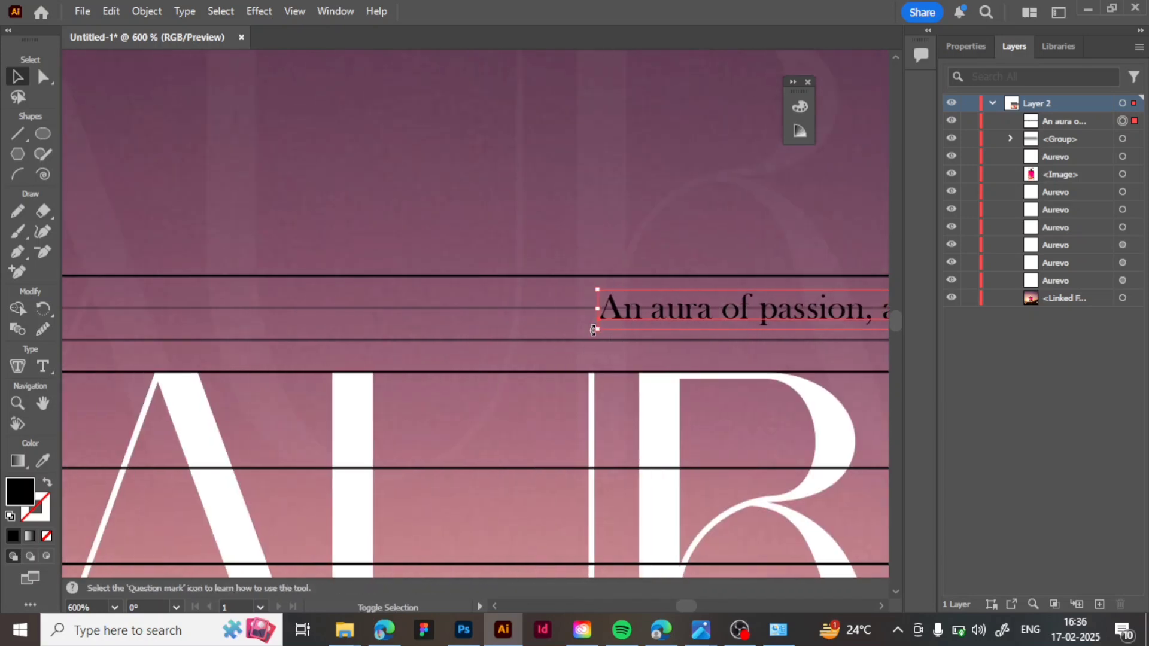
{"action": "left_click_drag", "start_coordinate": [598, 331], "coordinate": [198, 467]}
{"action": "scroll", "coordinate": [353, 377], "scroll_direction": "left", "scroll_amount": 4}
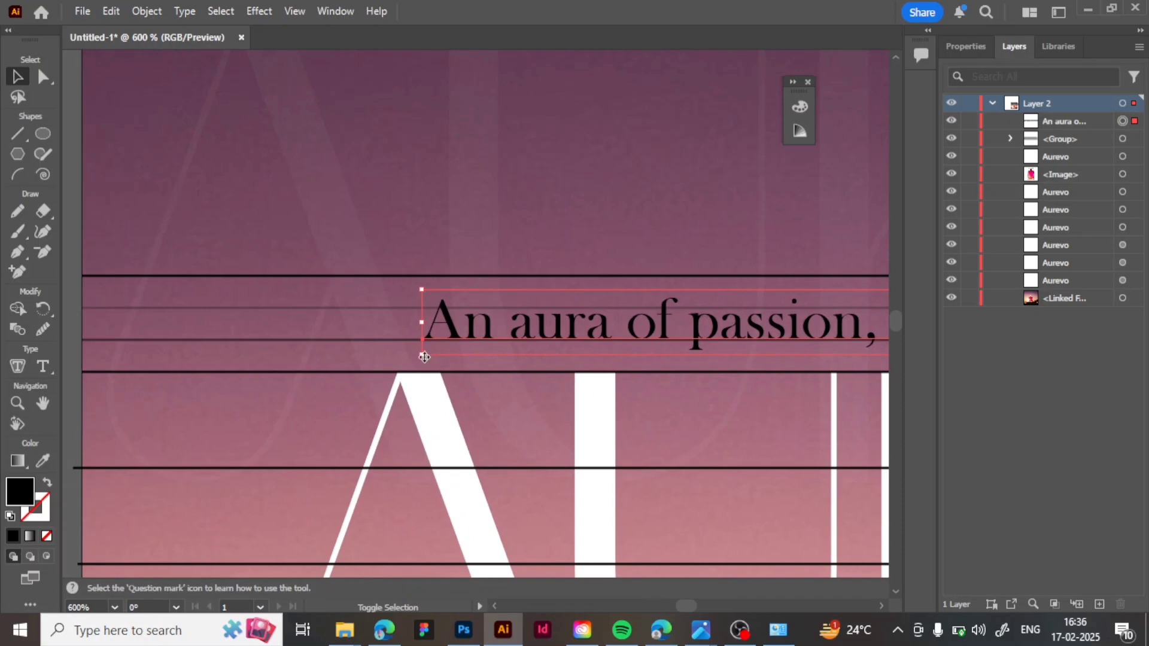
{"action": "scroll", "coordinate": [424, 356], "scroll_direction": "right", "scroll_amount": 9}
{"action": "scroll", "coordinate": [533, 346], "scroll_direction": "right", "scroll_amount": 8}
{"action": "left_click_drag", "start_coordinate": [489, 293], "coordinate": [836, 254]}
{"action": "left_click", "coordinate": [708, 335]}
{"action": "scroll", "coordinate": [715, 336], "scroll_direction": "right", "scroll_amount": 5}
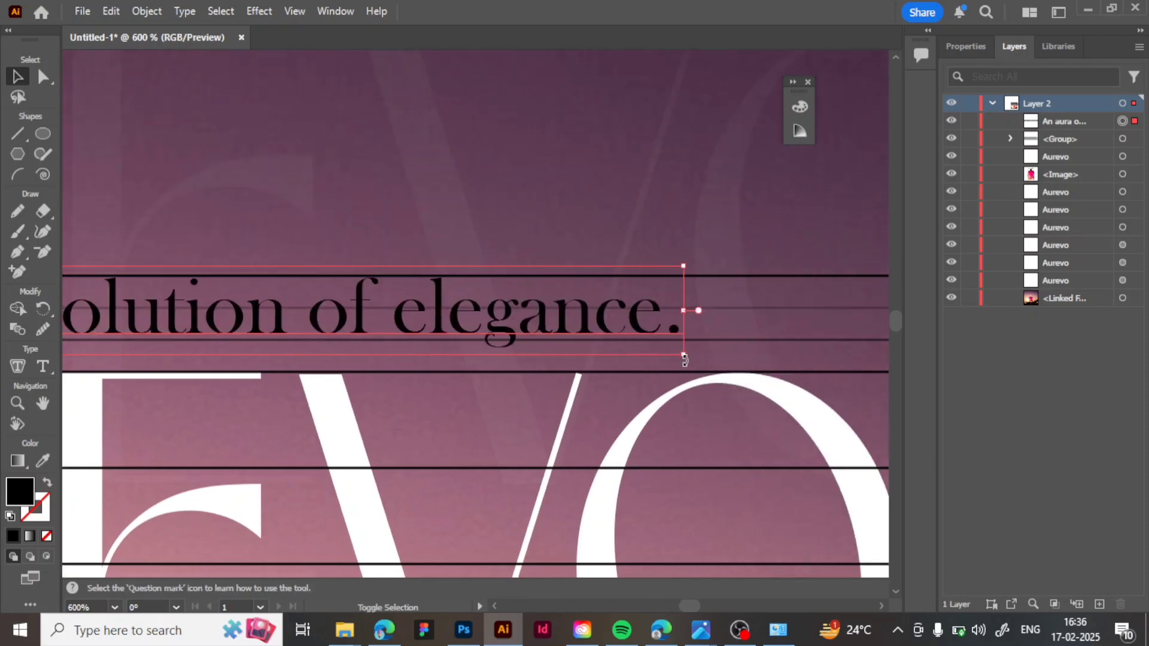
{"action": "left_click_drag", "start_coordinate": [684, 354], "coordinate": [782, 377]}
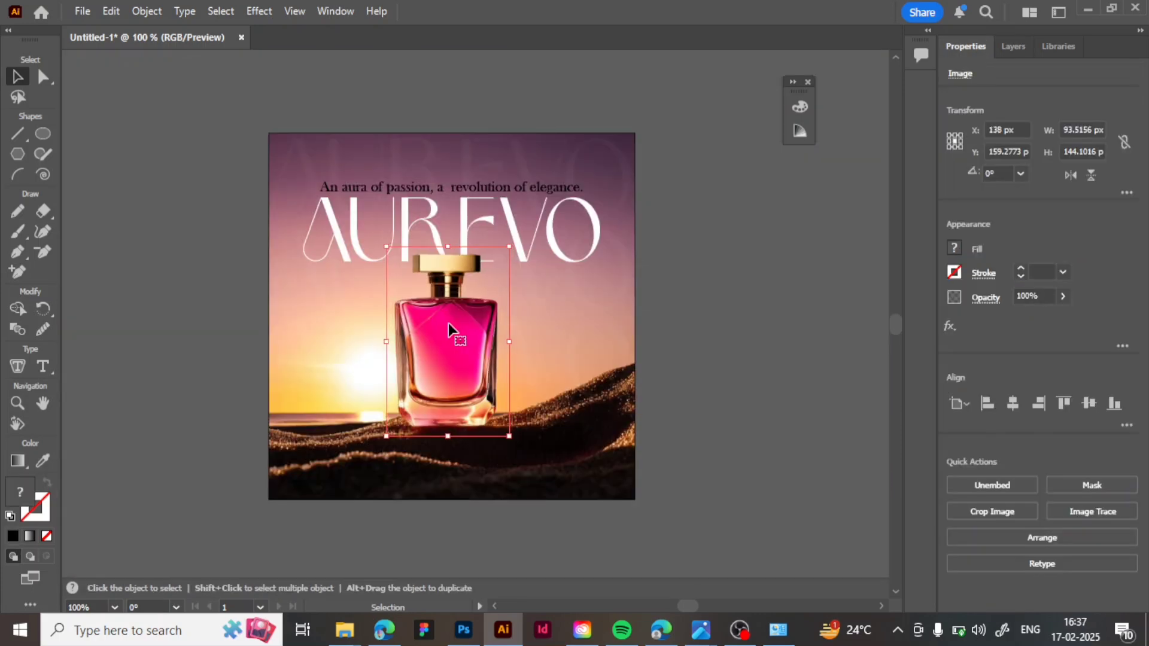
- Nudge the perfume bottle image left to X 136 px
{"action": "key", "text": "Left"}
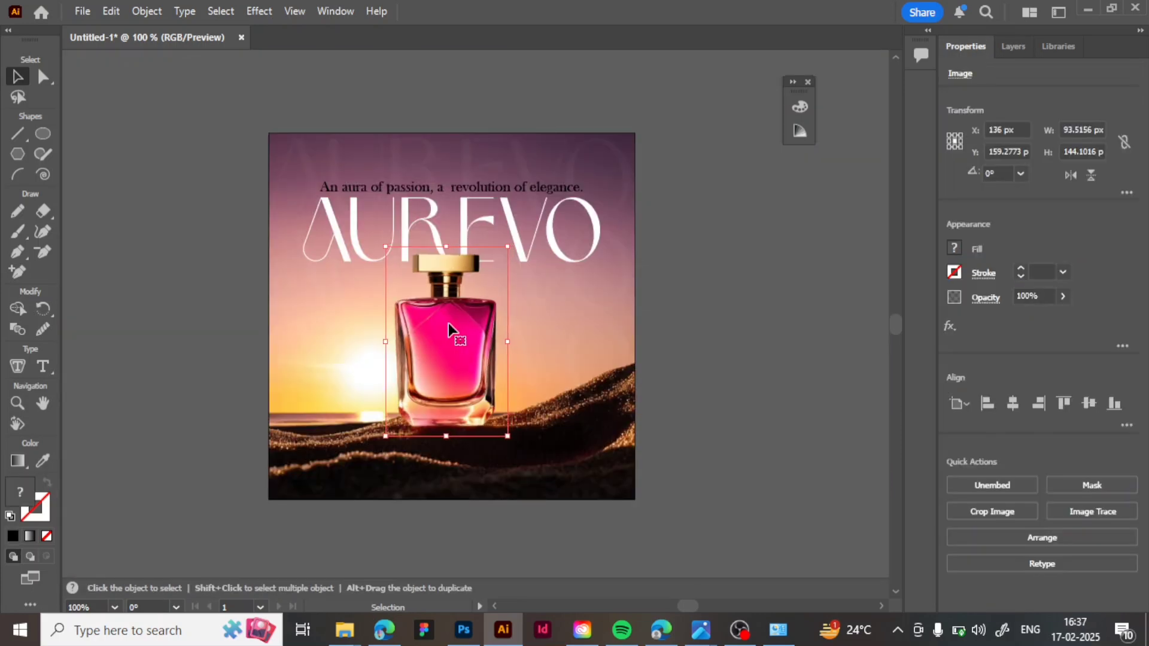
{"action": "key", "text": "ctrl+plus"}
{"action": "key", "text": "ctrl+plus"}
{"action": "key", "text": "ctrl+plus"}
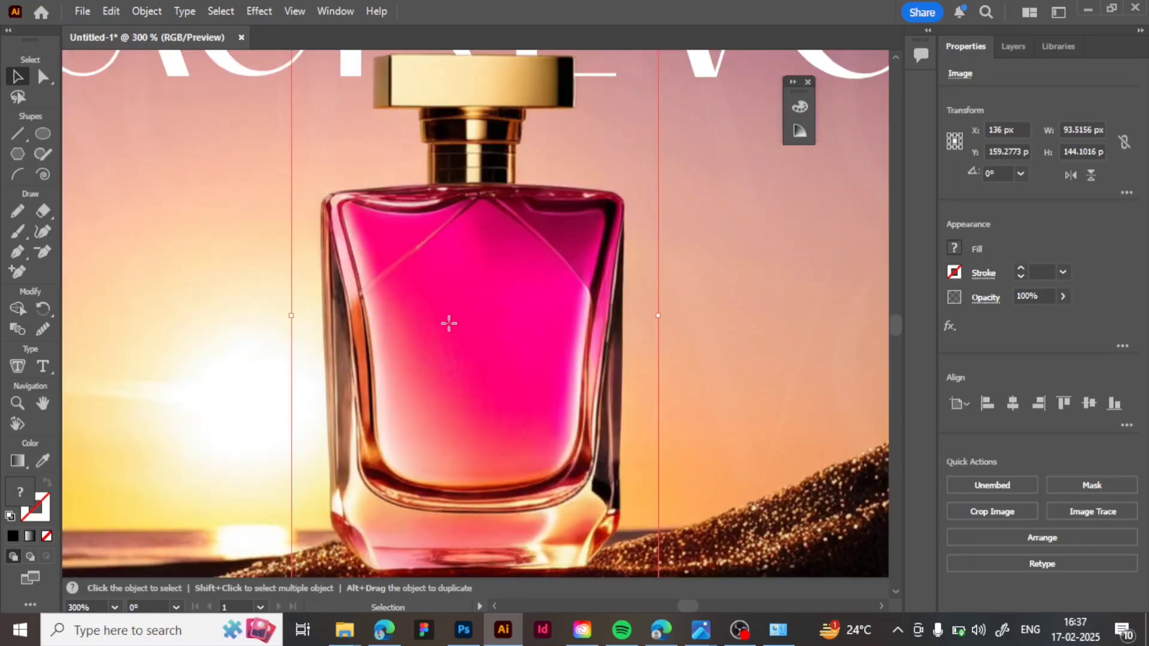
- Recolor the tagline above the AUREVO wordmark white and deselect it
{"action": "mouse_move", "coordinate": [448, 324]}
{"action": "left_mouse_down"}
{"action": "mouse_move", "coordinate": [436, 324]}
{"action": "mouse_move", "coordinate": [448, 328]}
{"action": "left_mouse_up"}
{"action": "scroll", "coordinate": [449, 332], "scroll_direction": "up", "scroll_amount": 3}
{"action": "left_click", "coordinate": [686, 376]}
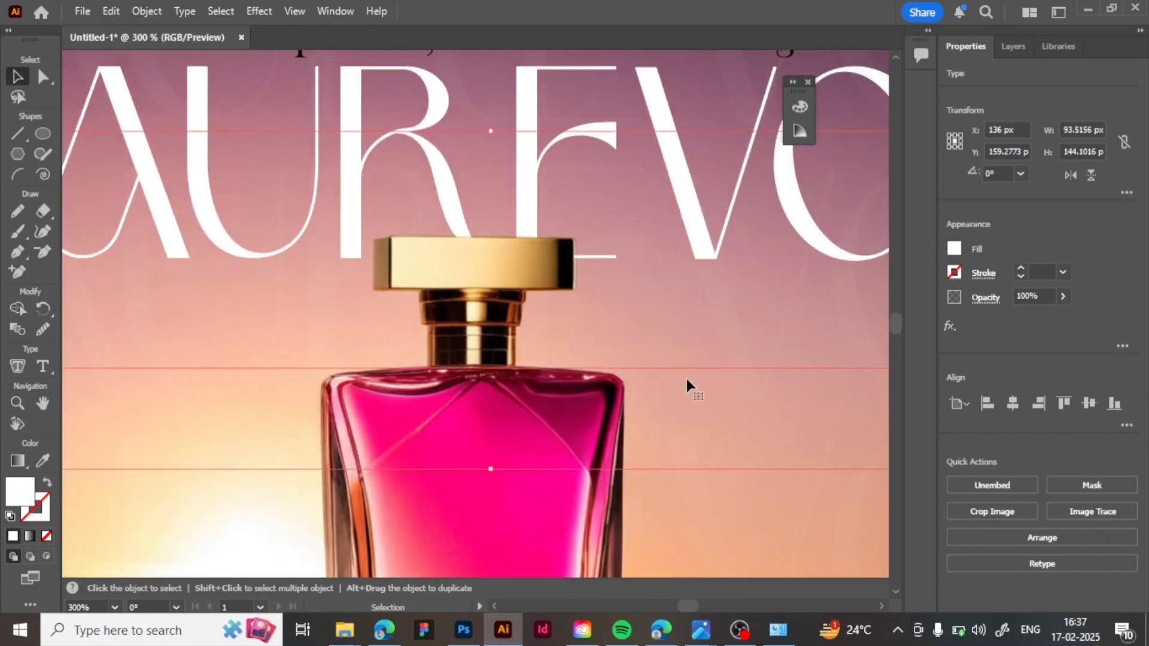
{"action": "key", "text": "ctrl+minus"}
{"action": "left_click", "coordinate": [954, 248]}
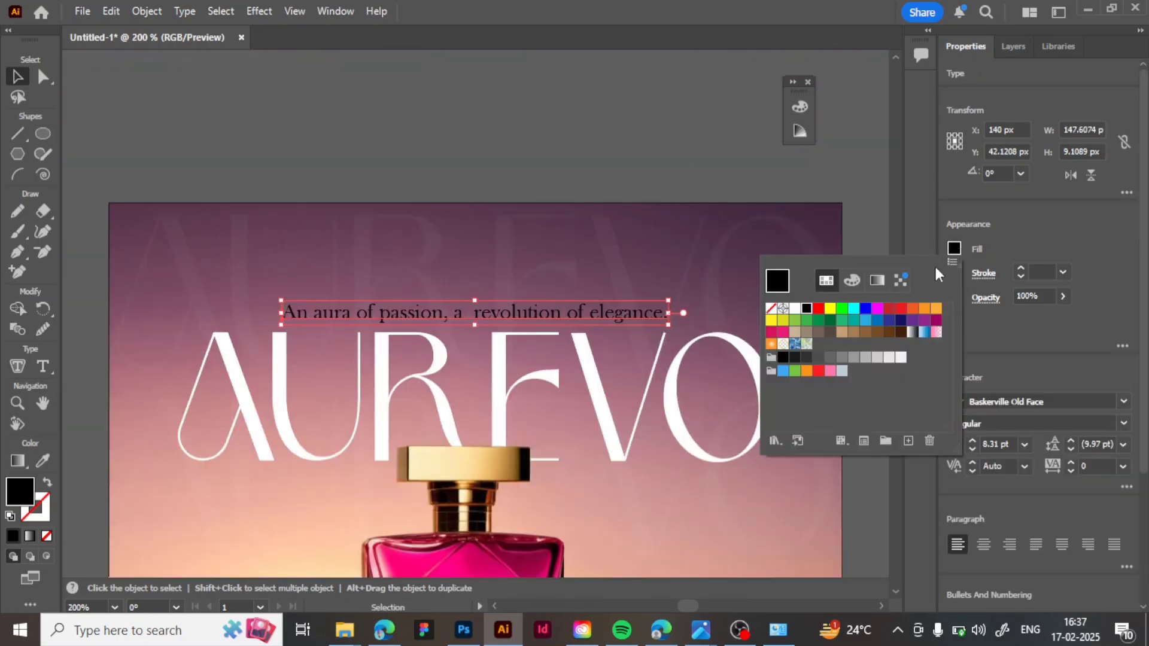
{"action": "left_click", "coordinate": [795, 308]}
{"action": "left_click", "coordinate": [714, 164]}
{"action": "left_click", "coordinate": [714, 163]}
- Draw a spiral about 18 by 16 px outside the artboard, above its upper-left corner, with a white stroke and no fill
{"action": "scroll", "coordinate": [623, 307], "scroll_direction": "down", "scroll_amount": 3}
{"action": "key", "text": "ctrl+minus"}
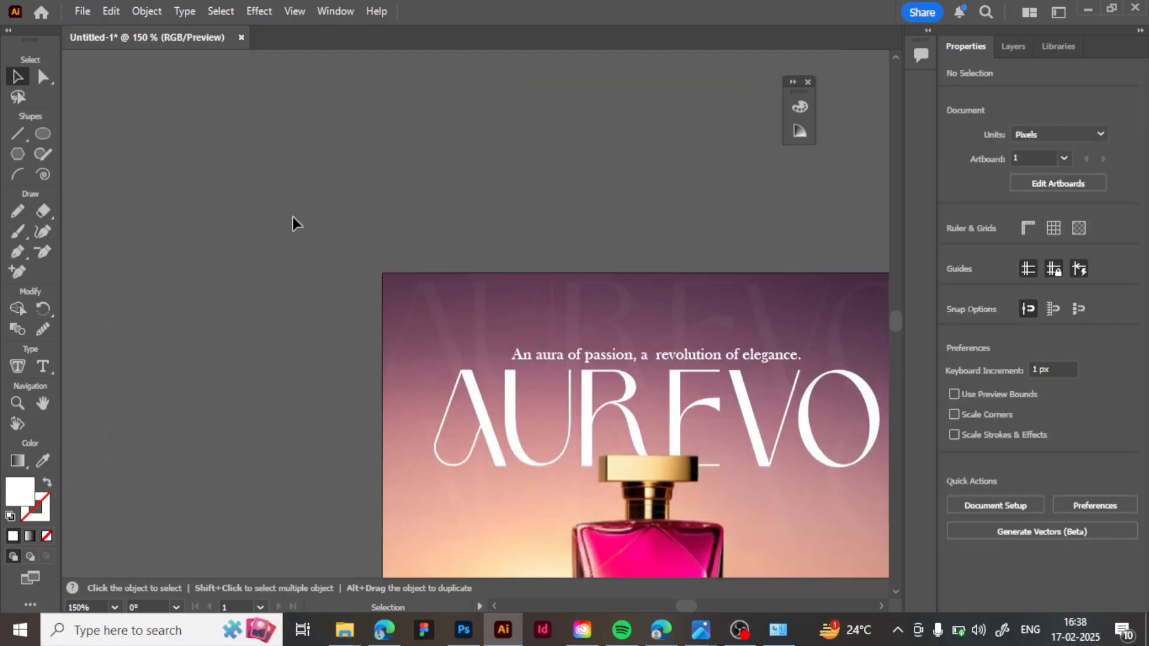
{"action": "key", "text": "ctrl+plus"}
{"action": "key", "text": "ctrl+plus"}
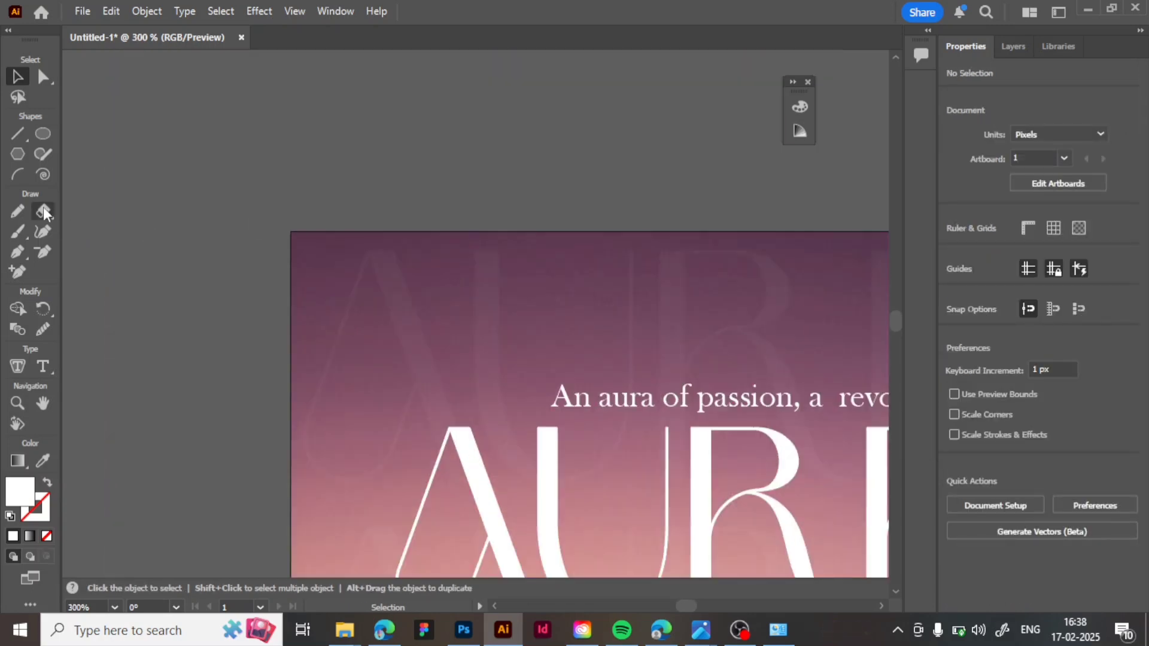
{"action": "left_click", "coordinate": [41, 174]}
{"action": "left_click_drag", "start_coordinate": [195, 124], "coordinate": [232, 150]}
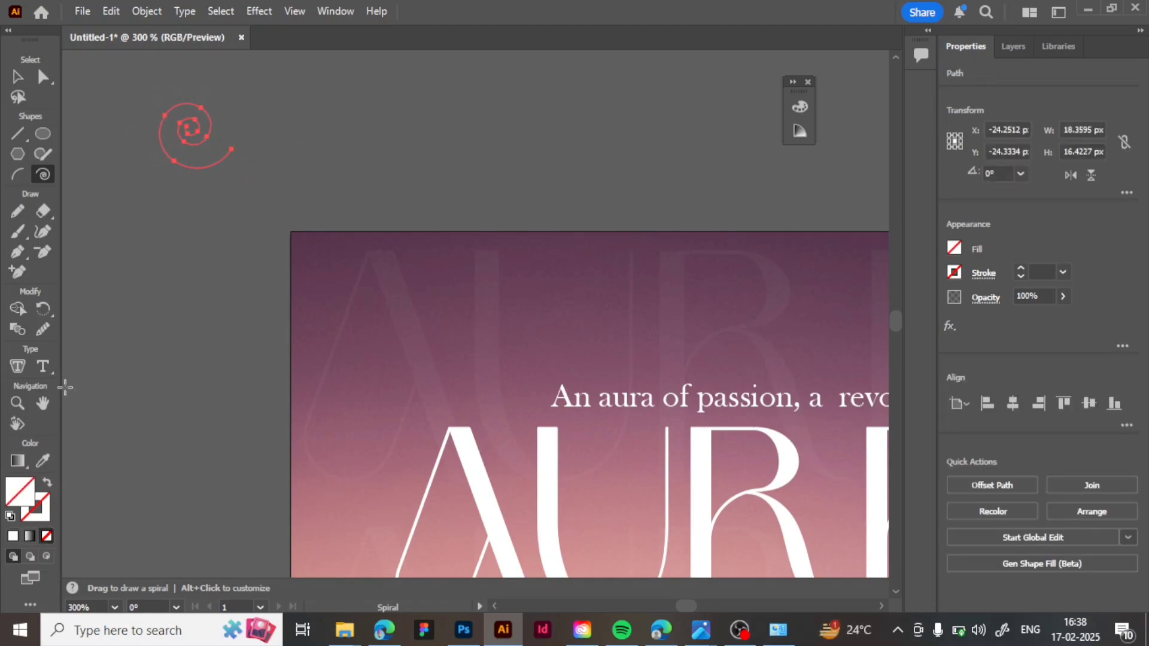
{"action": "left_click", "coordinate": [45, 513]}
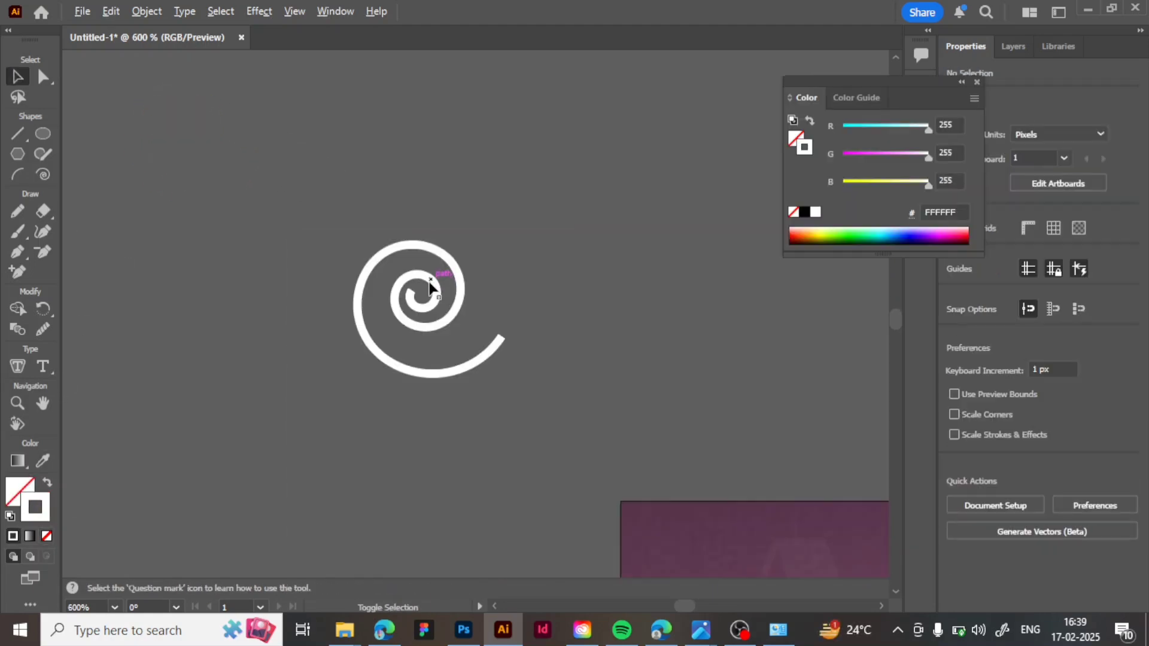
- Duplicate the spiral to its right, overlapping the original's outer end, and reflect the copy across the vertical axis
{"action": "left_click_drag", "start_coordinate": [427, 300], "coordinate": [523, 301]}
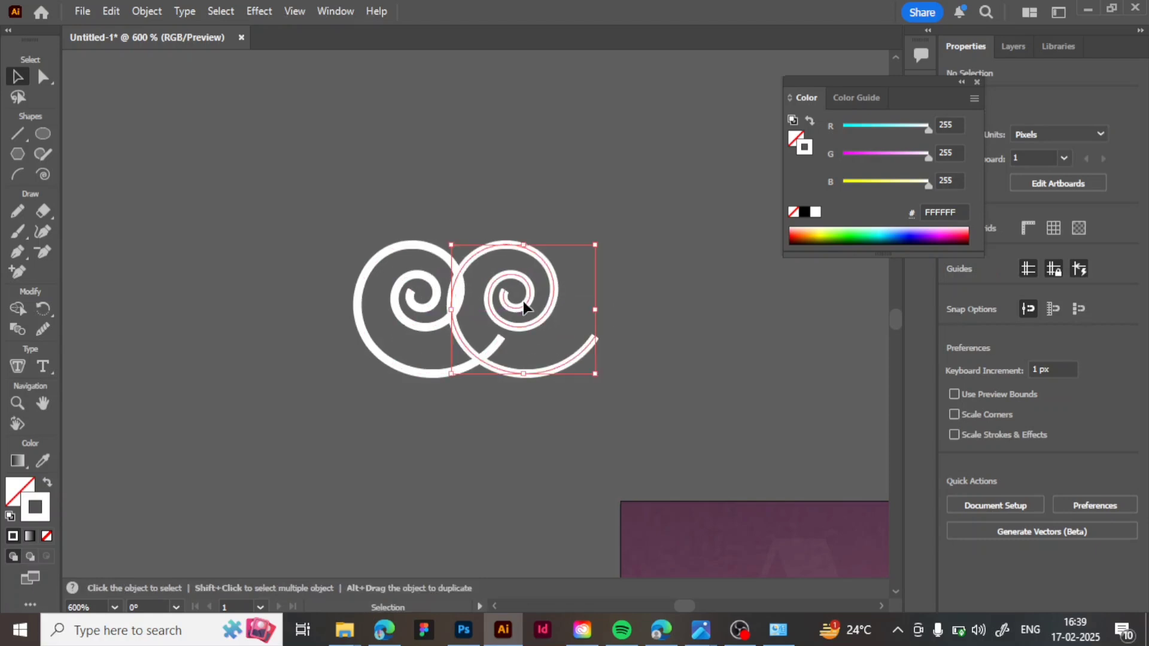
{"action": "right_click", "coordinate": [523, 300]}
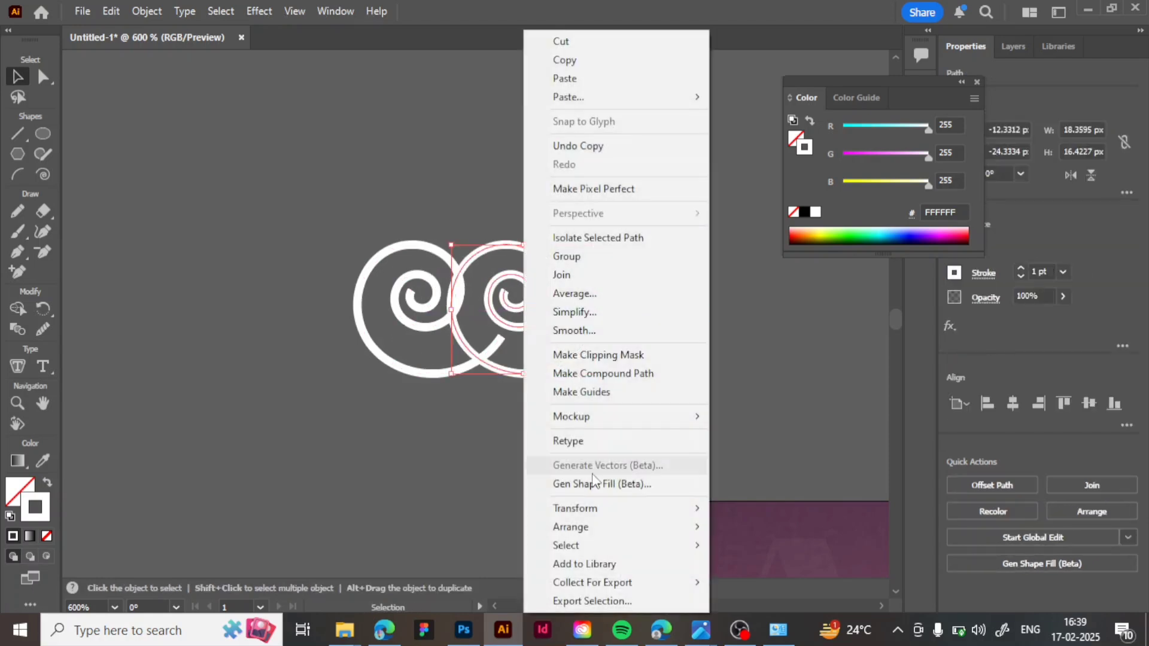
{"action": "mouse_move", "coordinate": [669, 510]}
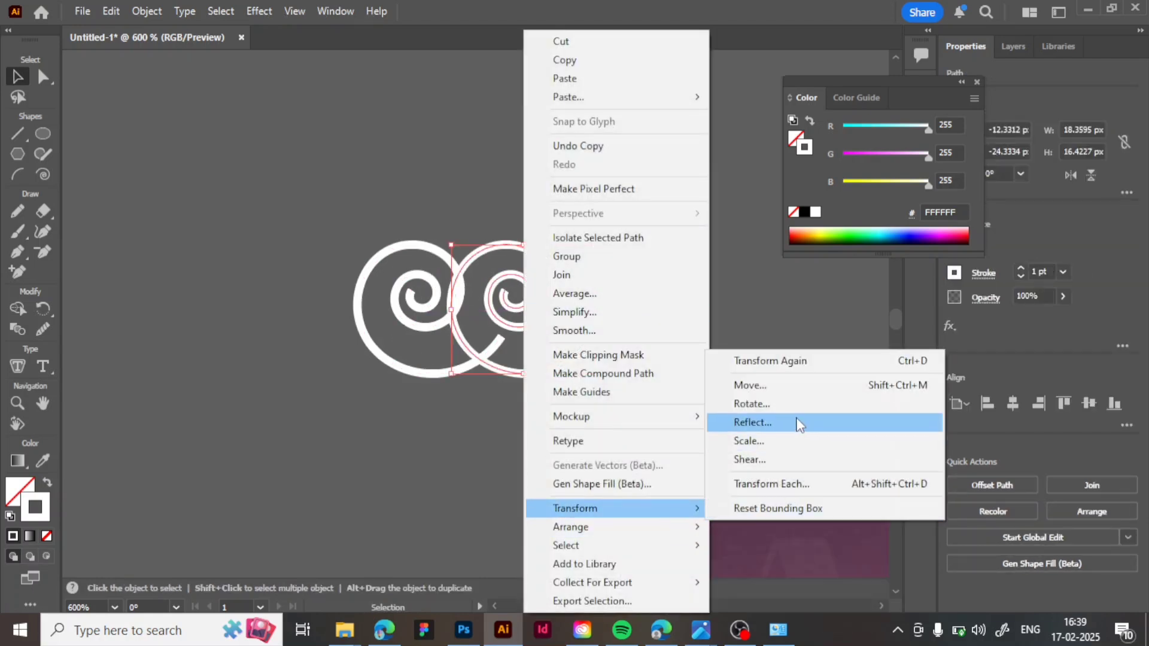
{"action": "left_click", "coordinate": [798, 424]}
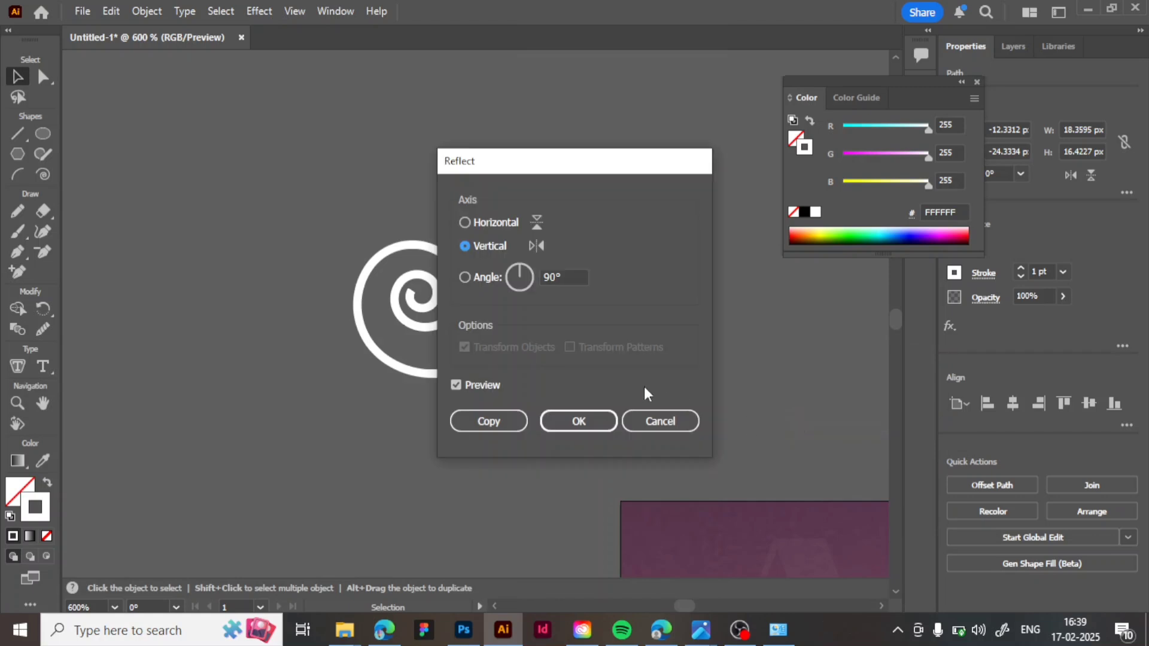
{"action": "left_click", "coordinate": [572, 421]}
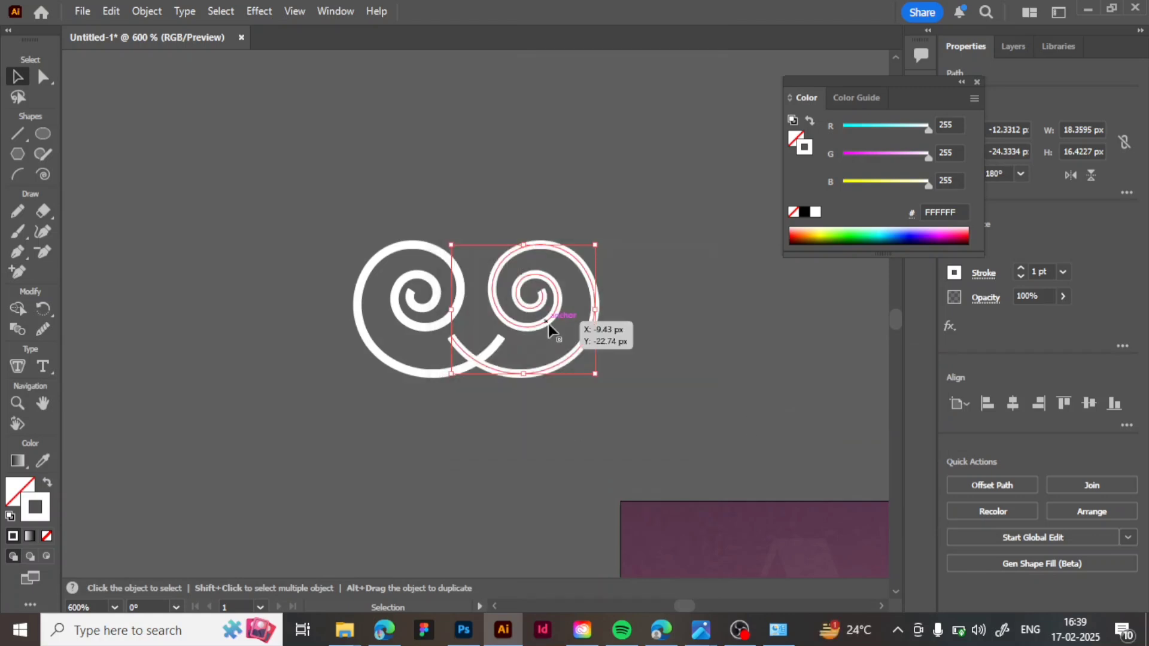
- Select both mirrored spirals and give their strokes round caps and round corner joins
{"action": "left_click", "coordinate": [388, 374], "text": "shift"}
{"action": "left_click", "coordinate": [984, 273]}
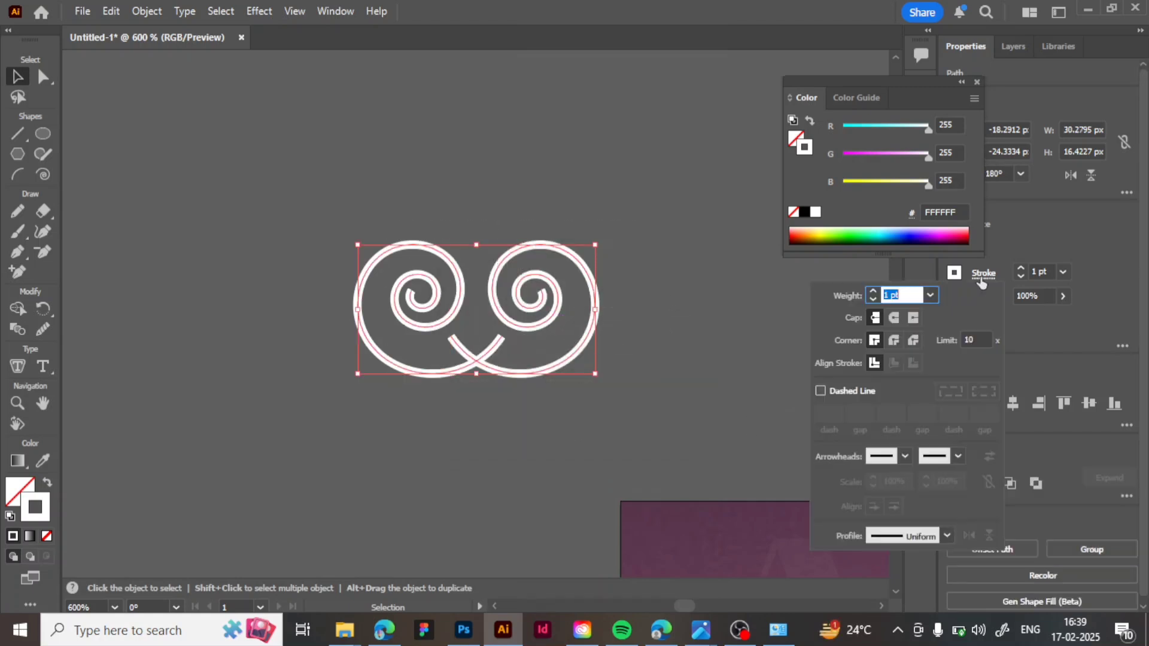
{"action": "left_click", "coordinate": [894, 317]}
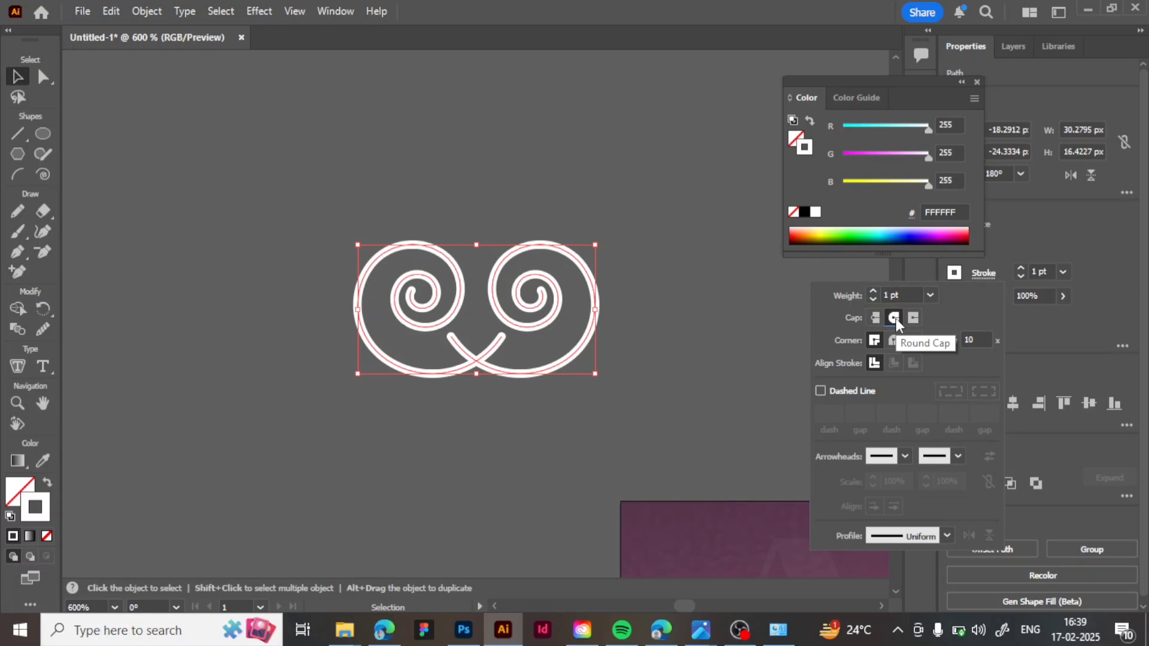
{"action": "left_click", "coordinate": [895, 340]}
- Duplicate the spiral pair directly above the original and reflect the copy across the horizontal axis
{"action": "left_click_drag", "start_coordinate": [541, 249], "coordinate": [537, 112]}
{"action": "right_click", "coordinate": [537, 113]}
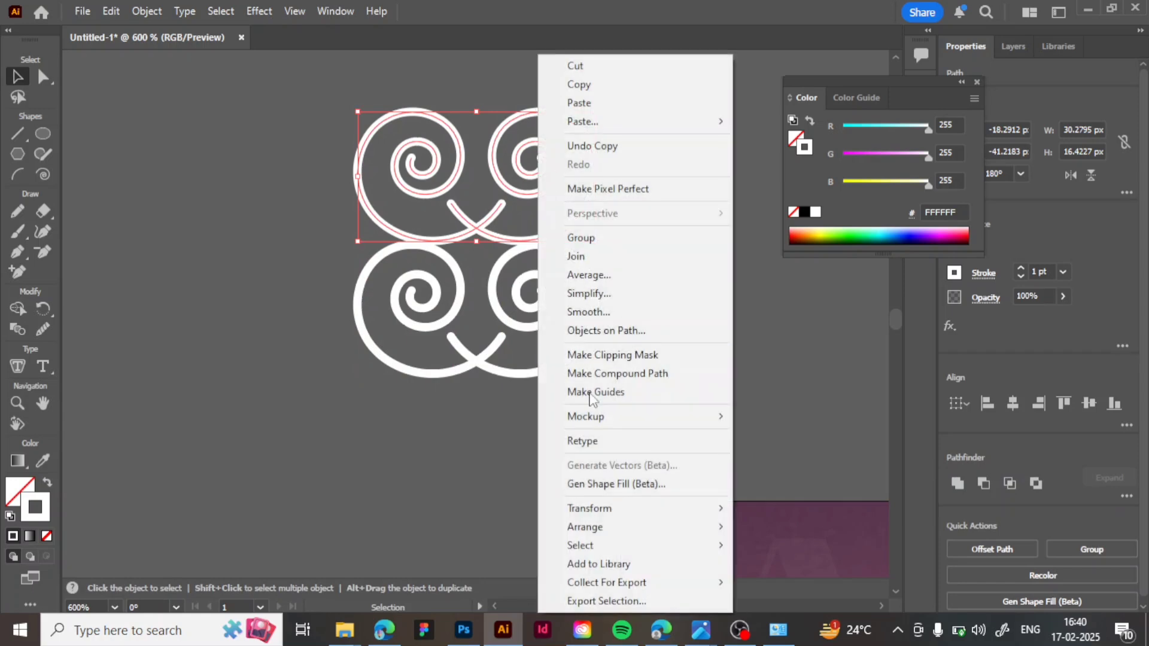
{"action": "mouse_move", "coordinate": [623, 506]}
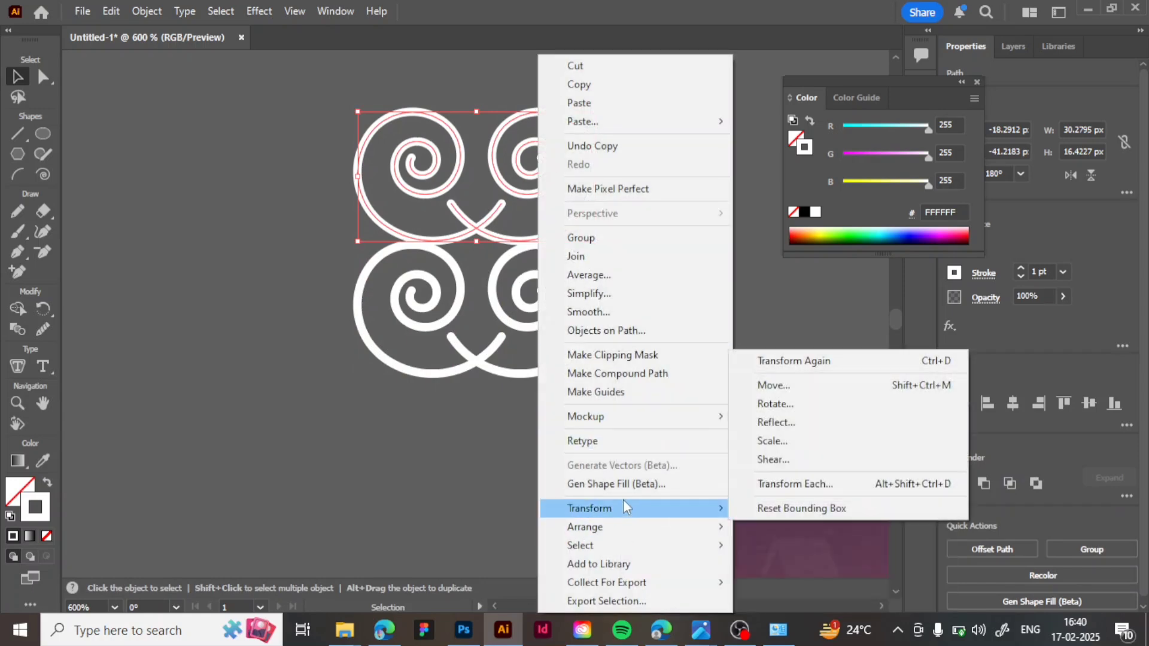
{"action": "left_click", "coordinate": [812, 419]}
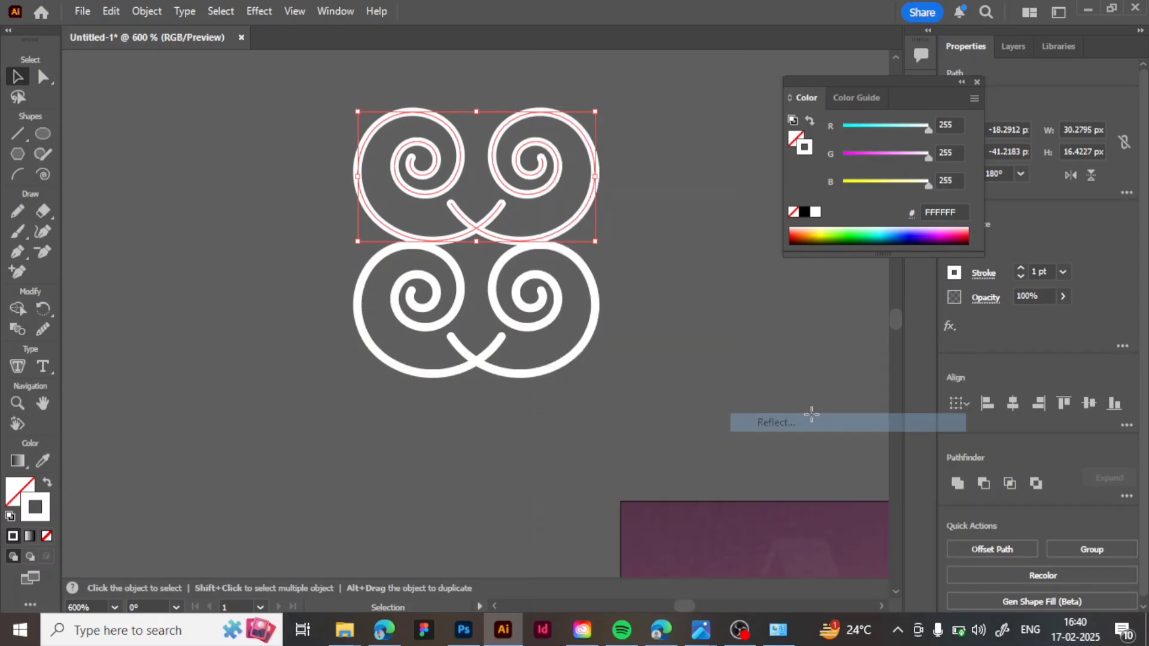
{"action": "left_click", "coordinate": [465, 223]}
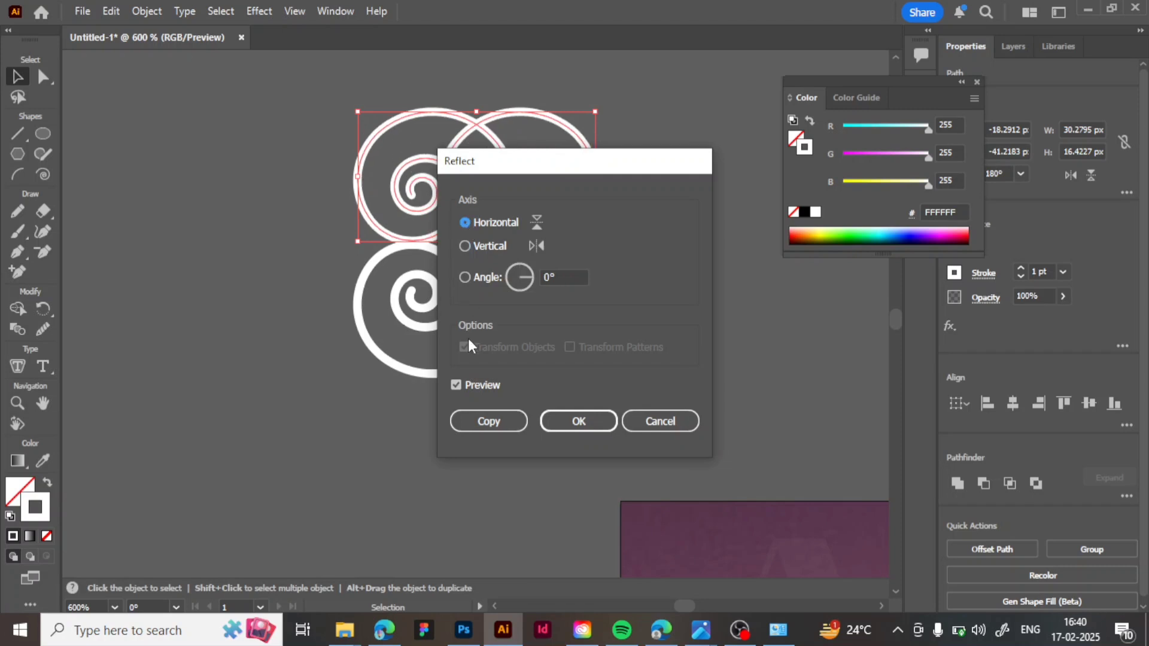
{"action": "left_click", "coordinate": [563, 419]}
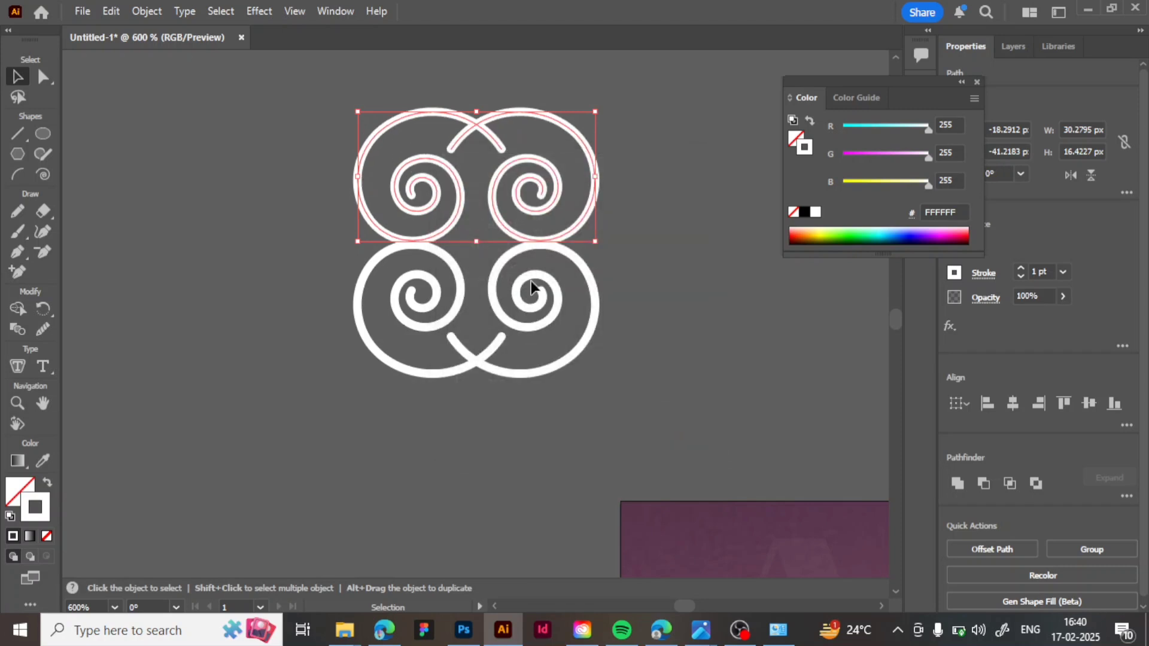
- Select all four spirals and place a duplicate of the ornament to the right at about X 30 px
{"action": "scroll", "coordinate": [522, 242], "scroll_direction": "up", "scroll_amount": 3}
{"action": "left_click", "coordinate": [668, 262]}
{"action": "left_click_drag", "start_coordinate": [623, 210], "coordinate": [369, 459]}
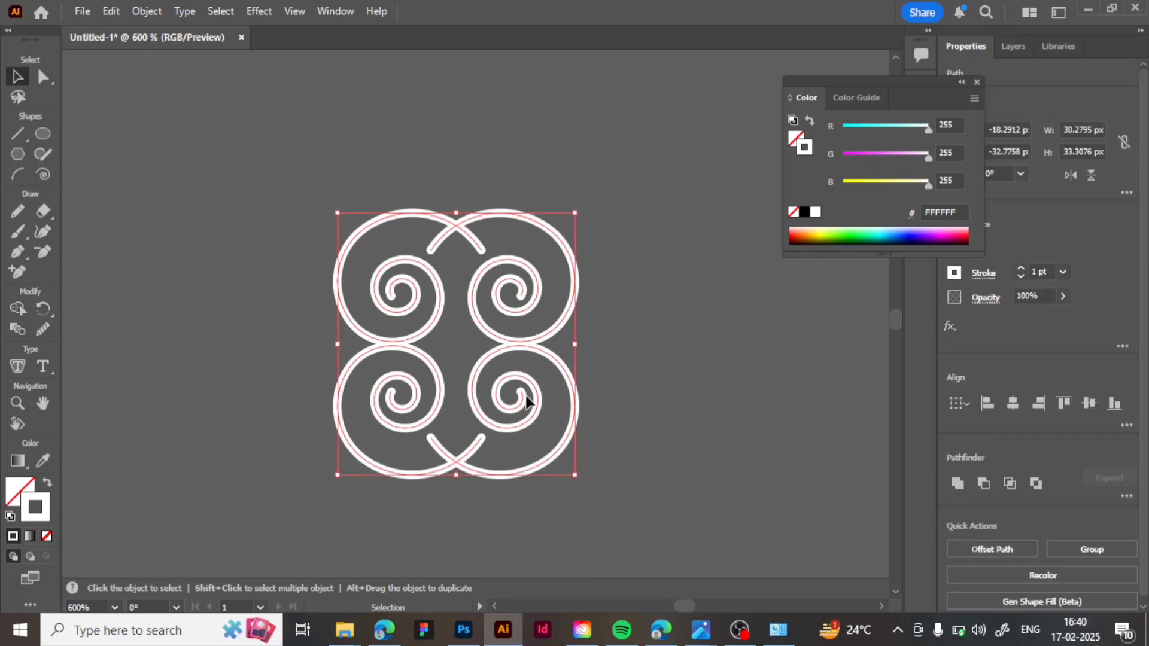
{"action": "scroll", "coordinate": [525, 396], "scroll_direction": "right", "scroll_amount": 6}
{"action": "left_click", "coordinate": [373, 372], "text": "shift"}
{"action": "left_click_drag", "start_coordinate": [347, 358], "coordinate": [726, 358]}
{"action": "scroll", "coordinate": [597, 365], "scroll_direction": "right", "scroll_amount": 6}
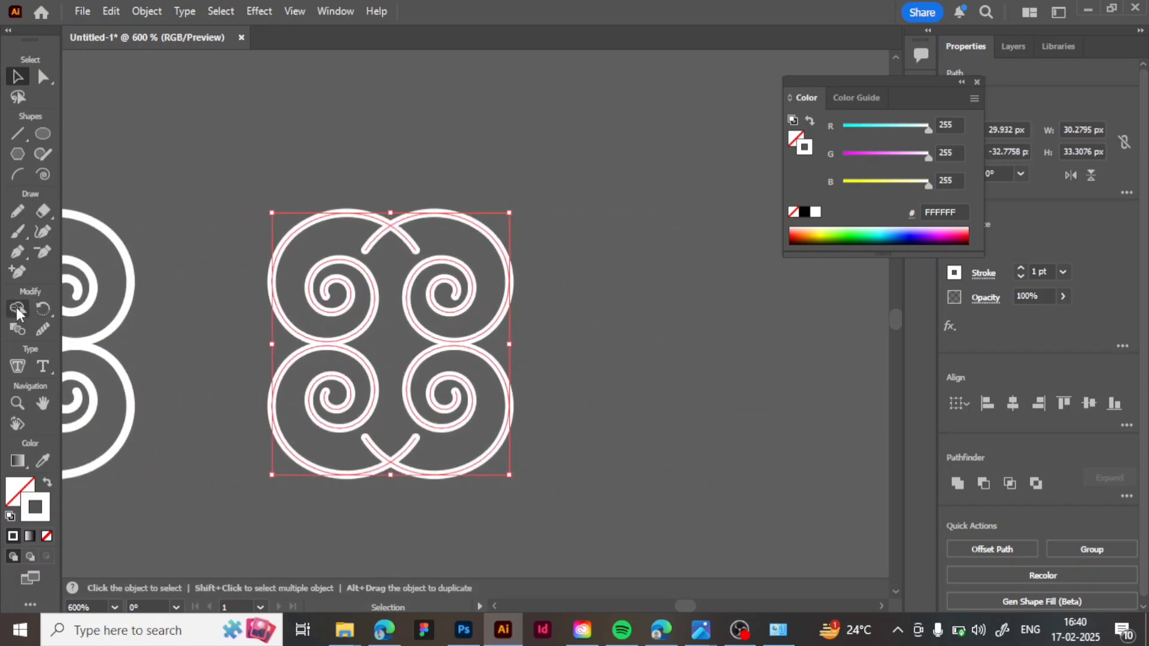
- Add the Width tool to the toolbar's Modify group and close the list of all tools
{"action": "left_click", "coordinate": [30, 605]}
{"action": "left_click_drag", "start_coordinate": [80, 432], "coordinate": [25, 350]}
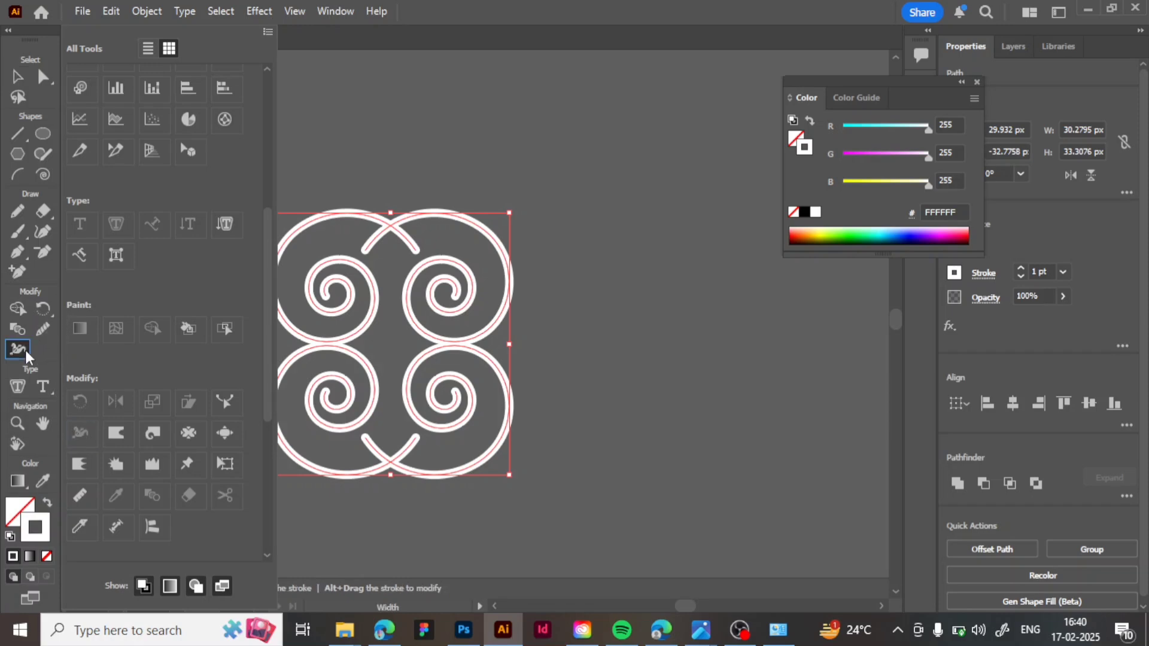
{"action": "left_click", "coordinate": [328, 70]}
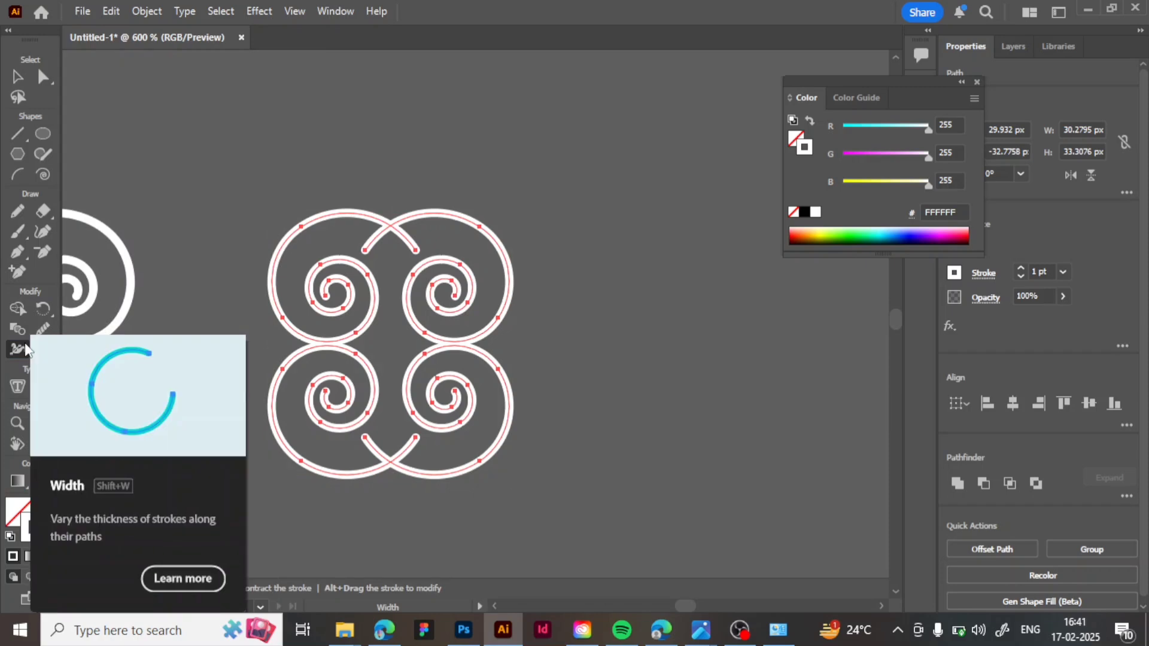
- Taper the outer ends of the duplicated ornament's two upper spirals to a point with the Width tool
{"action": "scroll", "coordinate": [124, 434], "scroll_direction": "up", "scroll_amount": 1}
{"action": "mouse_move", "coordinate": [448, 186]}
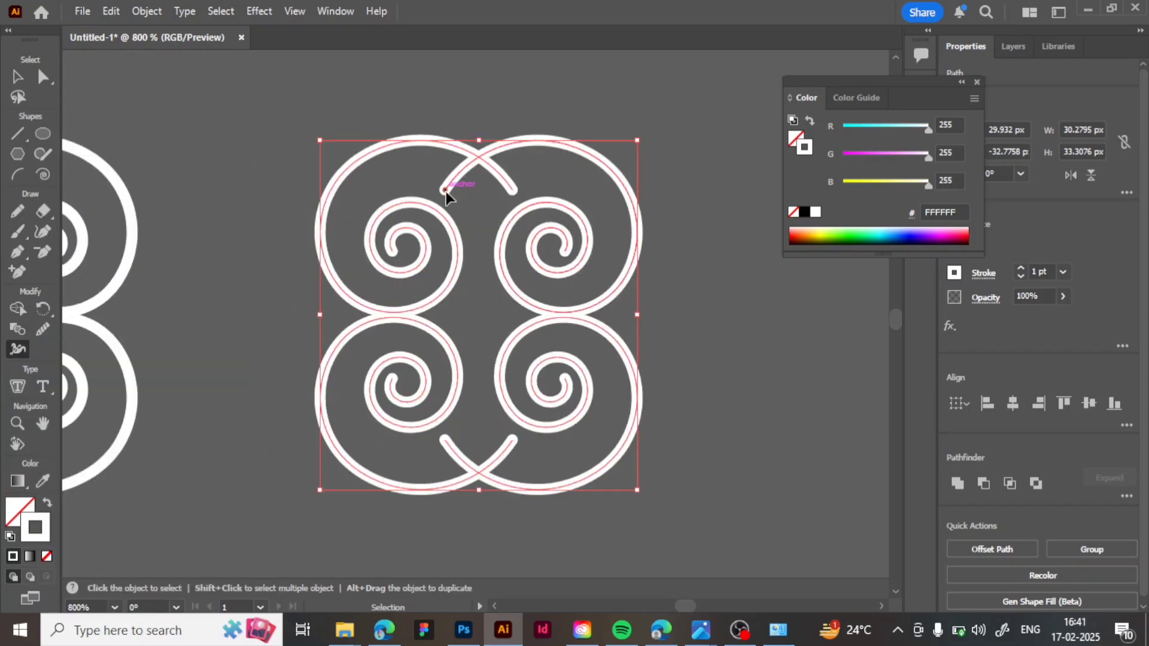
{"action": "key", "text": "ctrl+equal"}
{"action": "scroll", "coordinate": [447, 191], "scroll_direction": "up", "scroll_amount": 4}
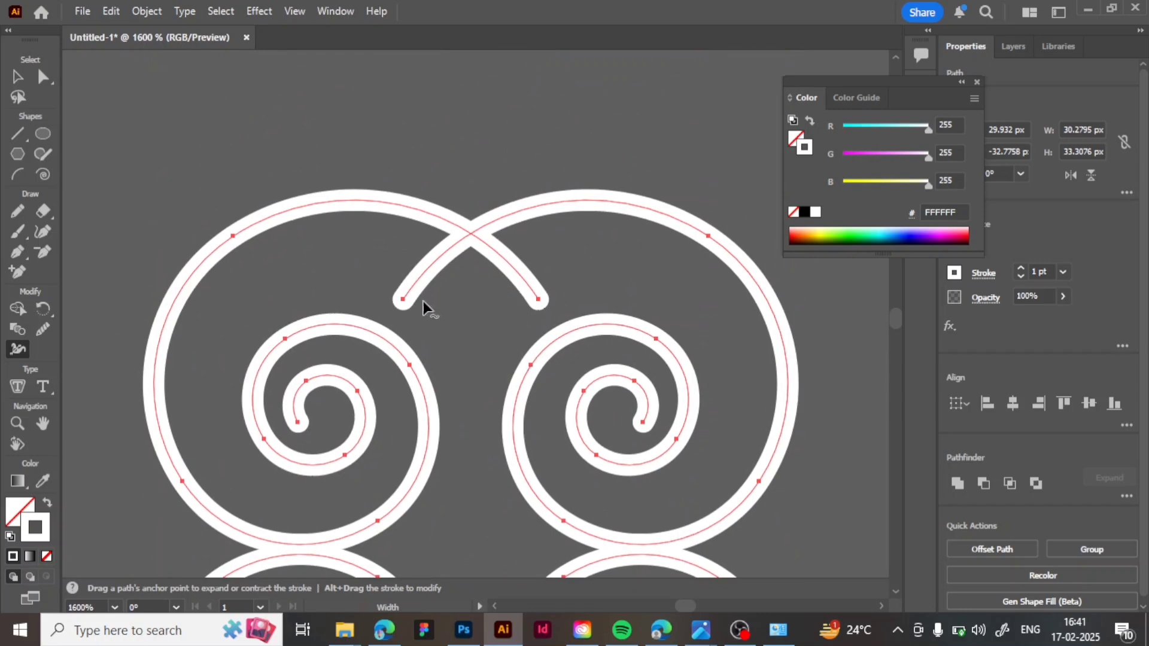
{"action": "mouse_move", "coordinate": [411, 306]}
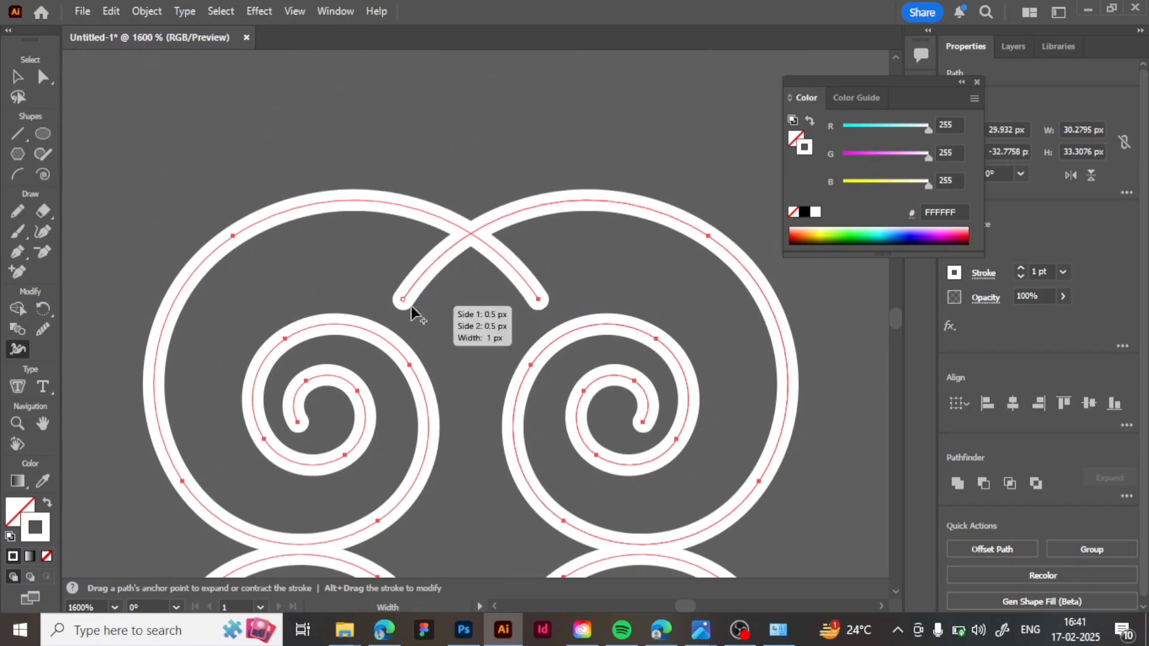
{"action": "left_click_drag", "start_coordinate": [407, 304], "coordinate": [403, 299]}
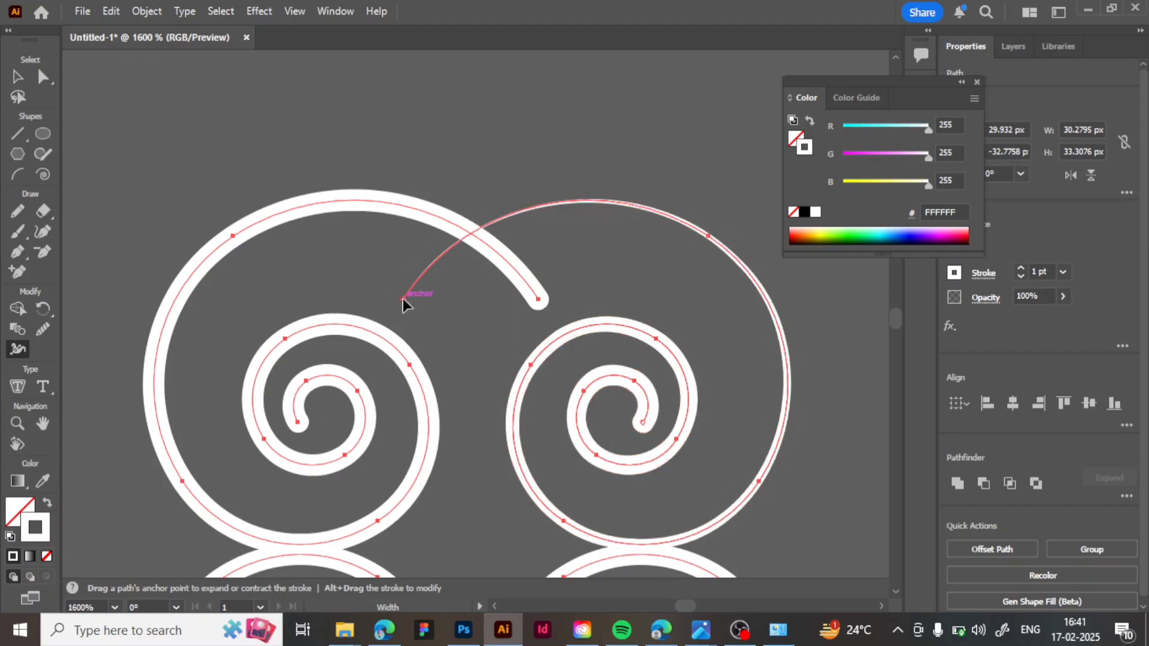
{"action": "left_click_drag", "start_coordinate": [543, 285], "coordinate": [538, 302]}
- Taper the outer ends of the duplicated ornament's two lower spirals to a point in the same way
{"action": "scroll", "coordinate": [463, 331], "scroll_direction": "down", "scroll_amount": 3}
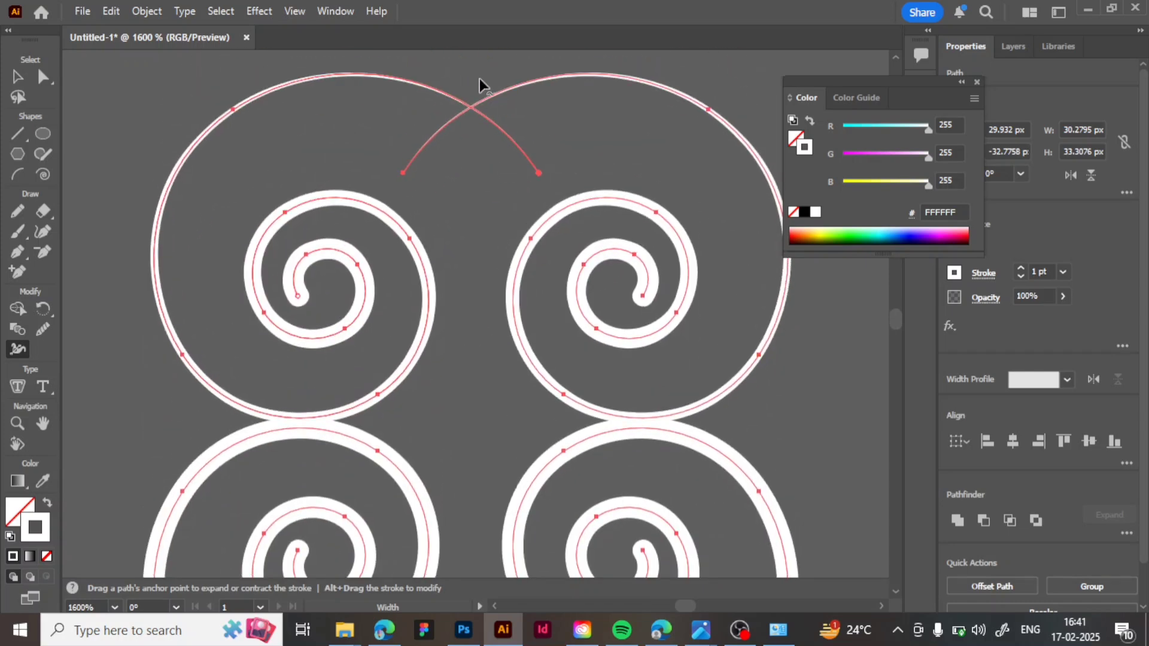
{"action": "scroll", "coordinate": [453, 213], "scroll_direction": "down", "scroll_amount": 2}
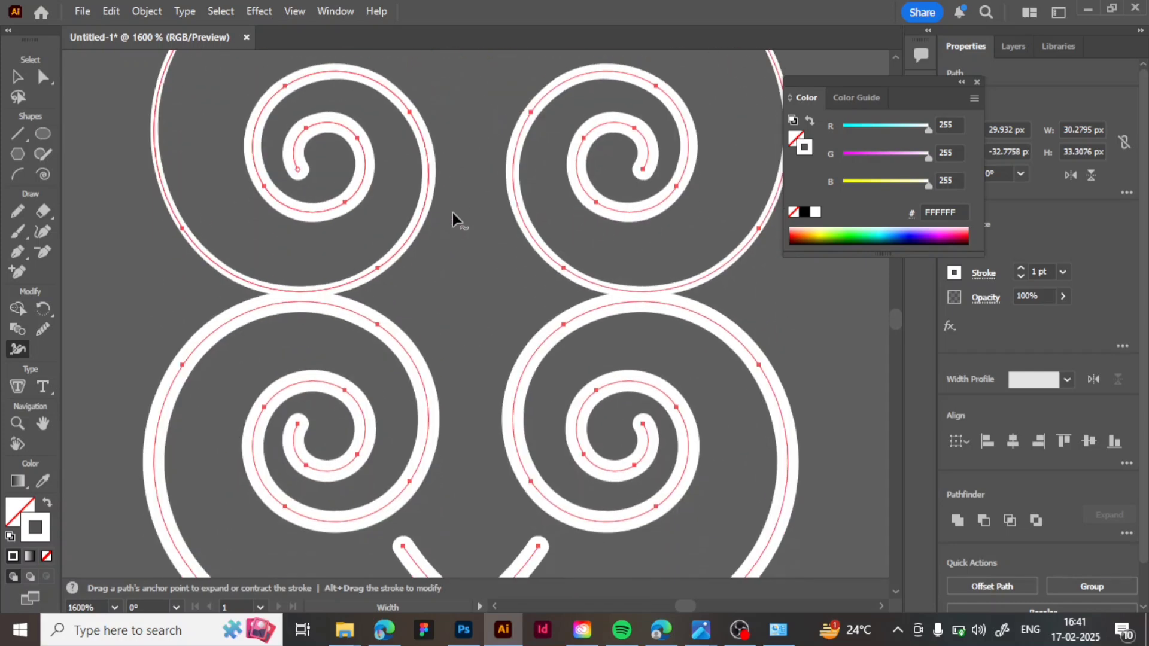
{"action": "scroll", "coordinate": [452, 213], "scroll_direction": "up", "scroll_amount": 3}
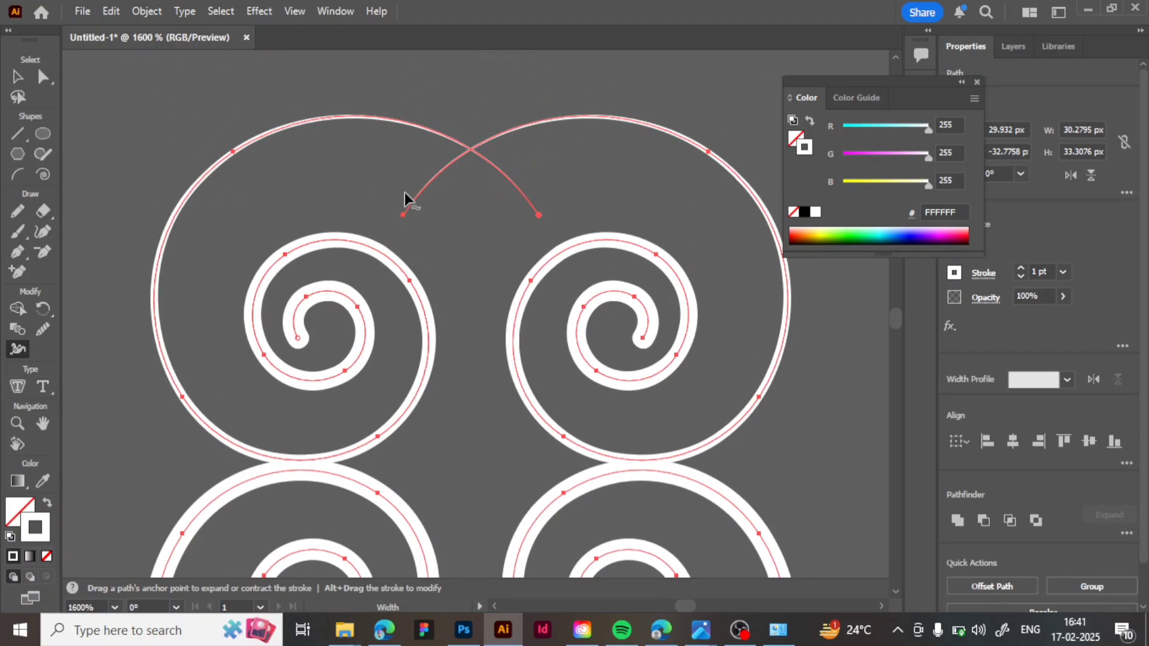
{"action": "scroll", "coordinate": [450, 246], "scroll_direction": "down", "scroll_amount": 5}
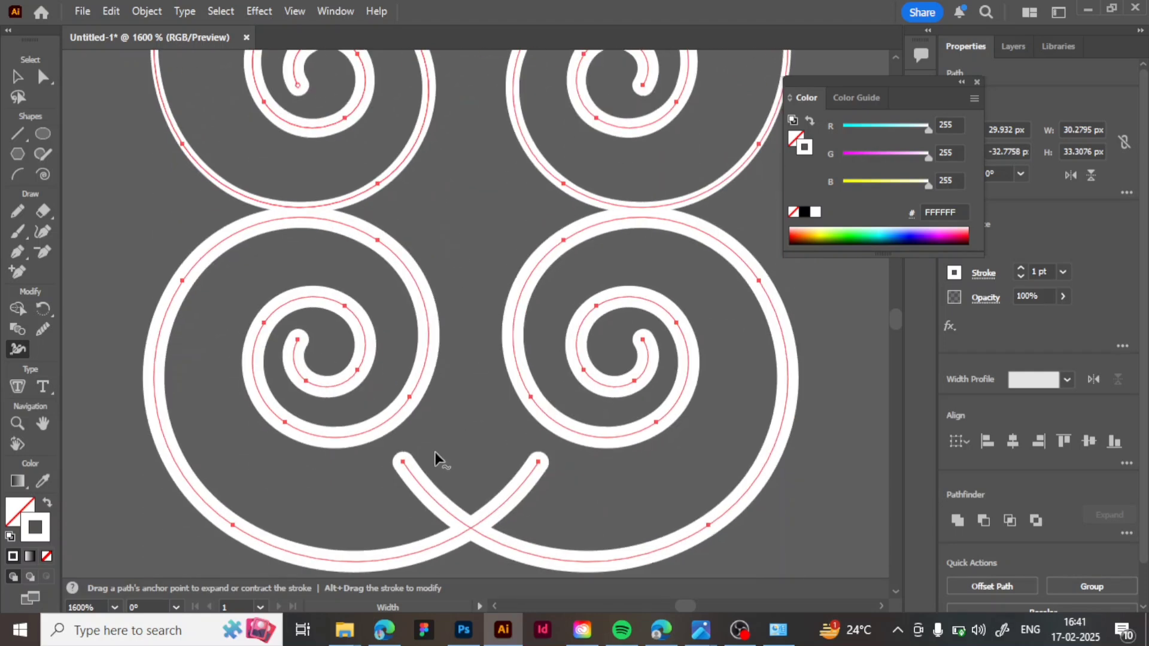
{"action": "left_click_drag", "start_coordinate": [415, 461], "coordinate": [402, 468]}
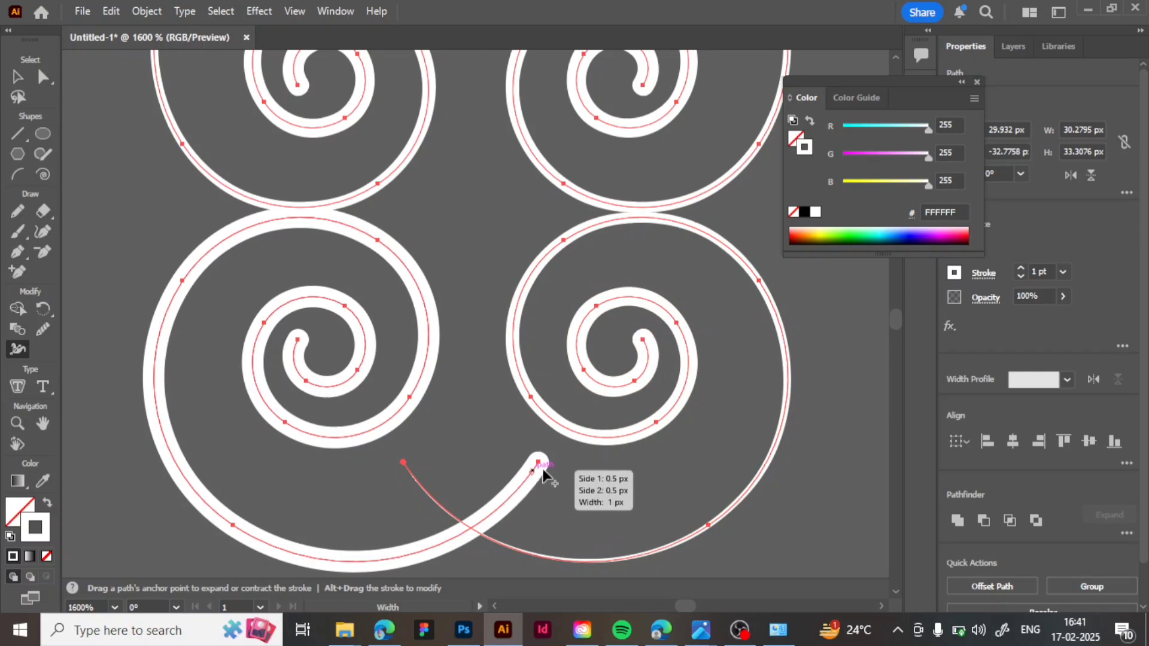
{"action": "left_click_drag", "start_coordinate": [547, 468], "coordinate": [538, 461]}
- Try to narrow the stroke at the inner end of the lower-left spiral, and undo the change
{"action": "scroll", "coordinate": [446, 429], "scroll_direction": "up", "scroll_amount": 5}
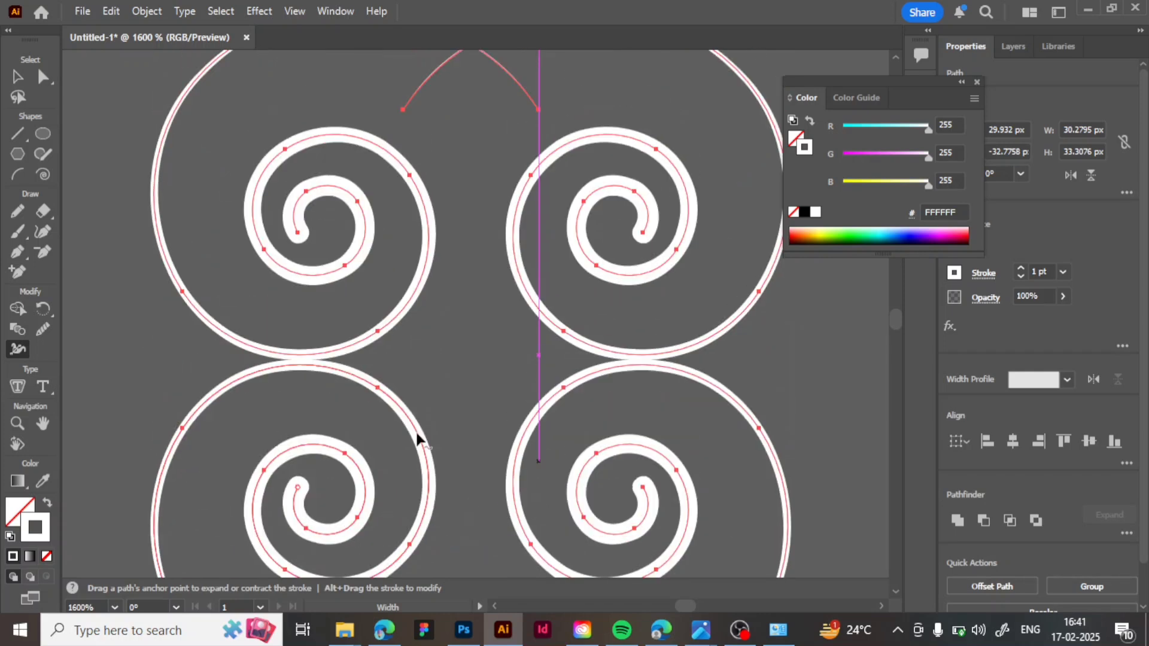
{"action": "scroll", "coordinate": [322, 470], "scroll_direction": "down", "scroll_amount": 6}
{"action": "left_click_drag", "start_coordinate": [310, 296], "coordinate": [300, 294]}
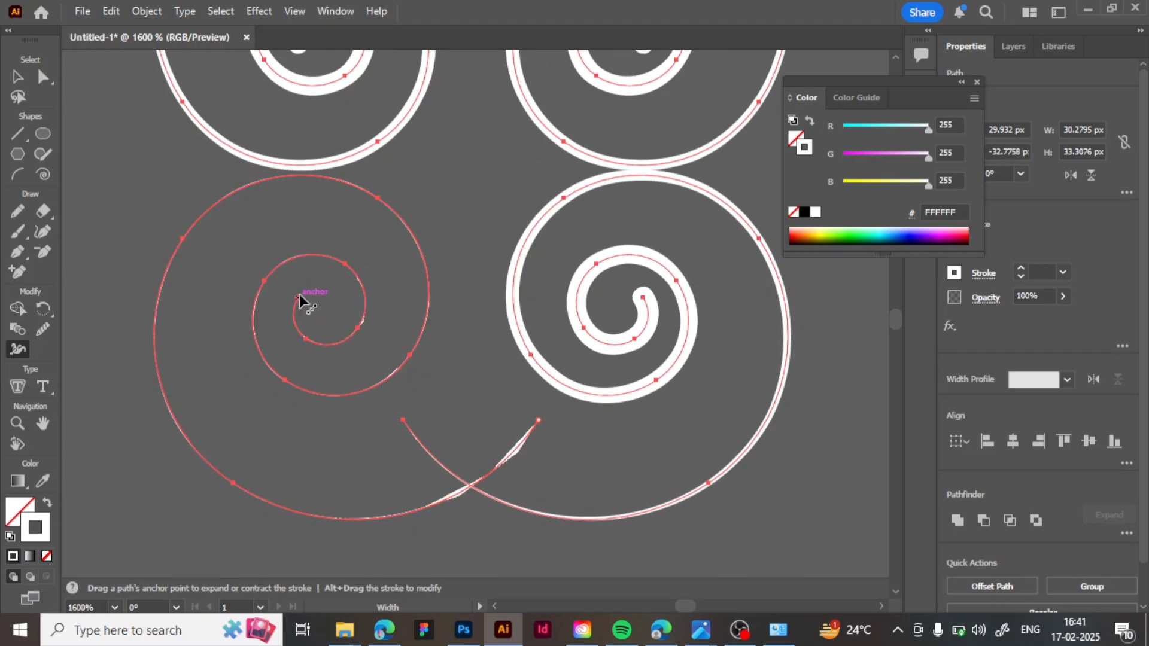
{"action": "key", "text": "ctrl+z"}
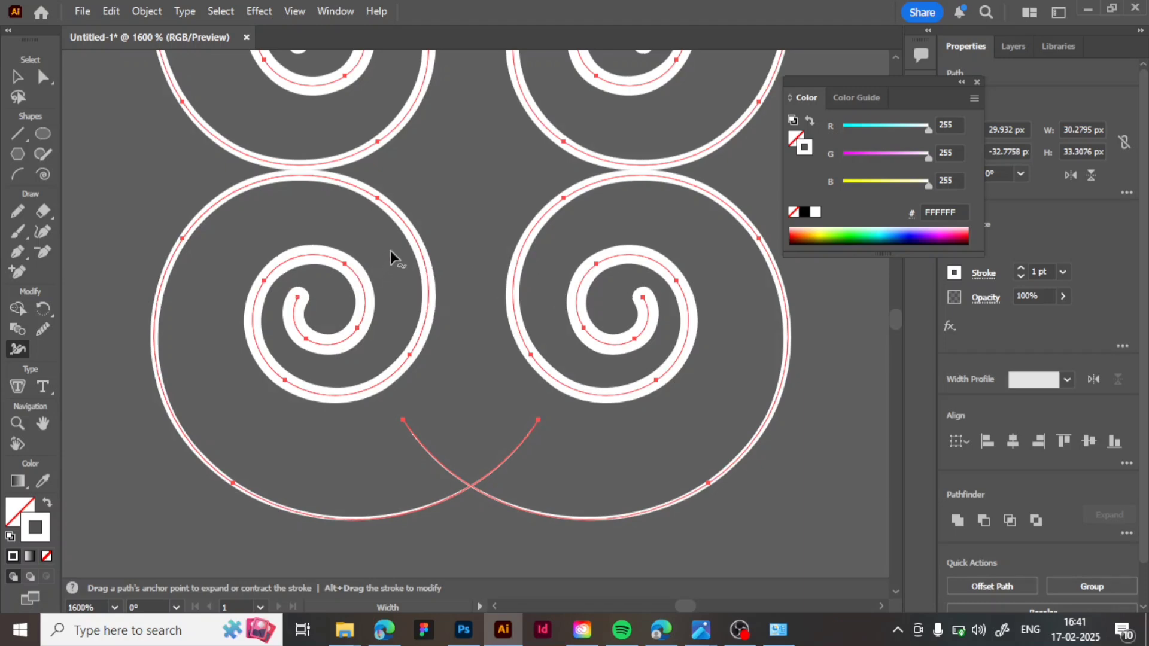
- Thicken the outer turns of the duplicated ornament's two lower spirals and taper their inner ends to a point with the Width tool
{"action": "left_click_drag", "start_coordinate": [423, 250], "coordinate": [424, 243]}
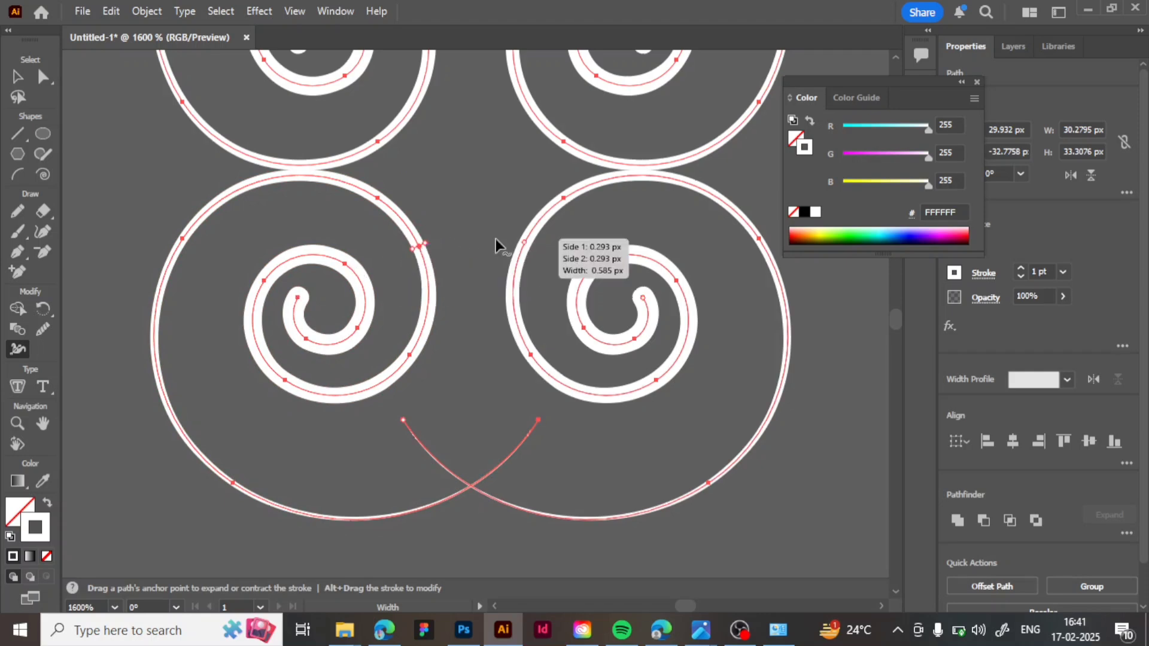
{"action": "left_click_drag", "start_coordinate": [523, 243], "coordinate": [530, 250]}
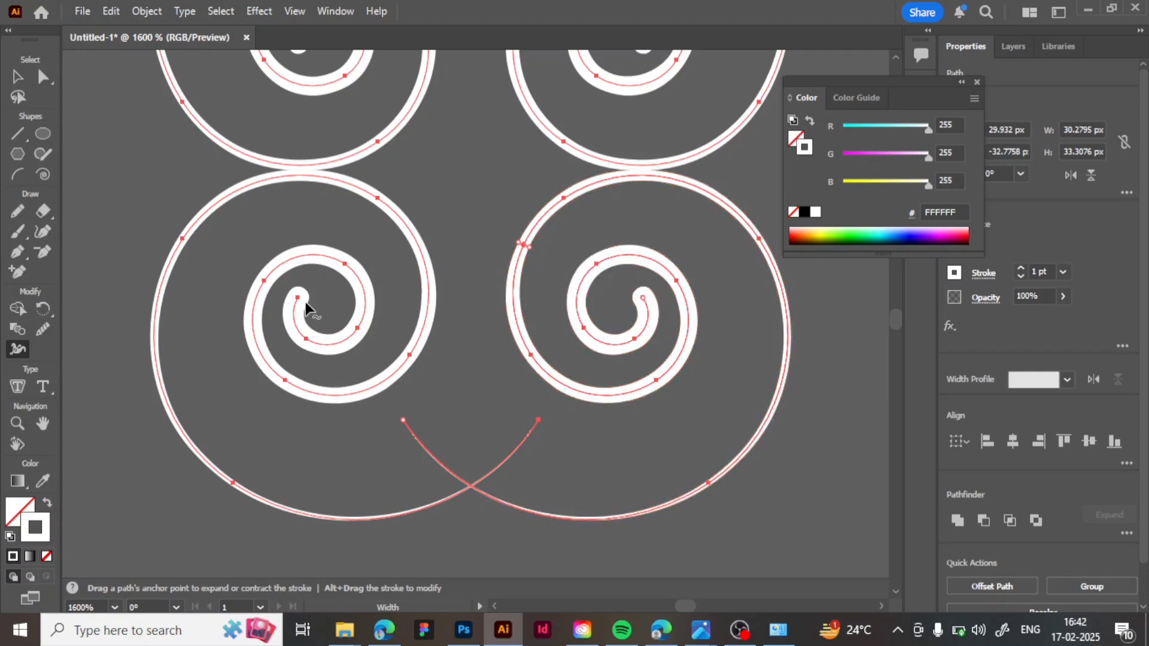
{"action": "left_click_drag", "start_coordinate": [308, 303], "coordinate": [297, 299]}
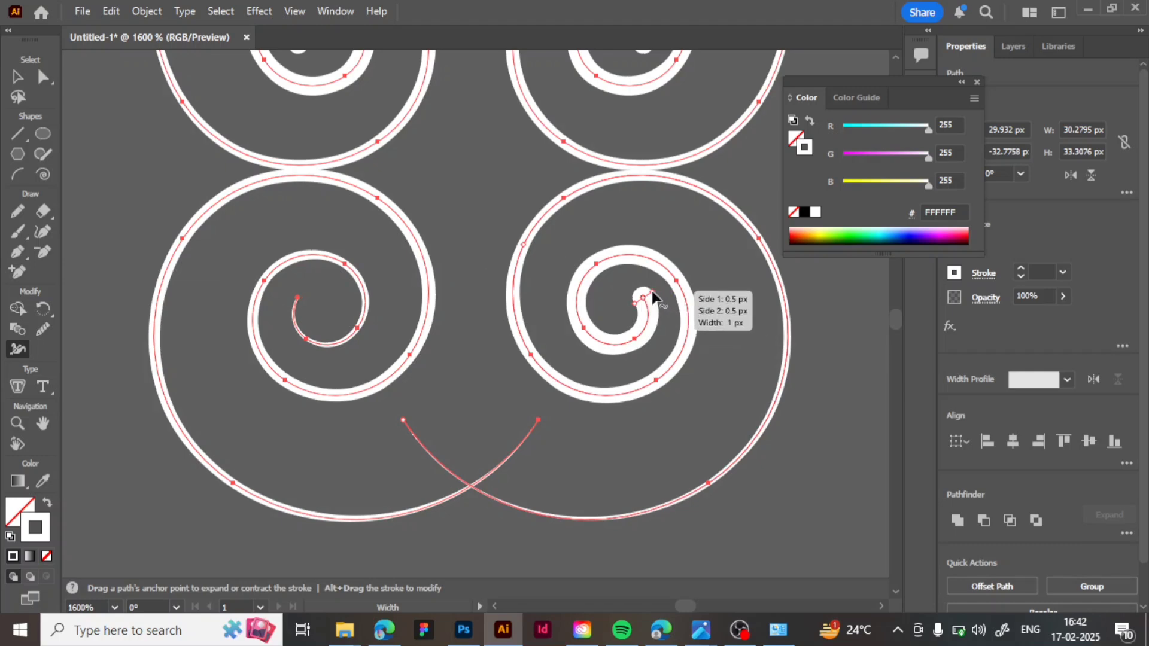
{"action": "left_click_drag", "start_coordinate": [646, 295], "coordinate": [643, 304]}
- Thicken the outer turns of the two upper spirals and taper their inner ends to a point in the same way
{"action": "scroll", "coordinate": [405, 345], "scroll_direction": "up", "scroll_amount": 3}
{"action": "scroll", "coordinate": [405, 345], "scroll_direction": "down", "scroll_amount": 4}
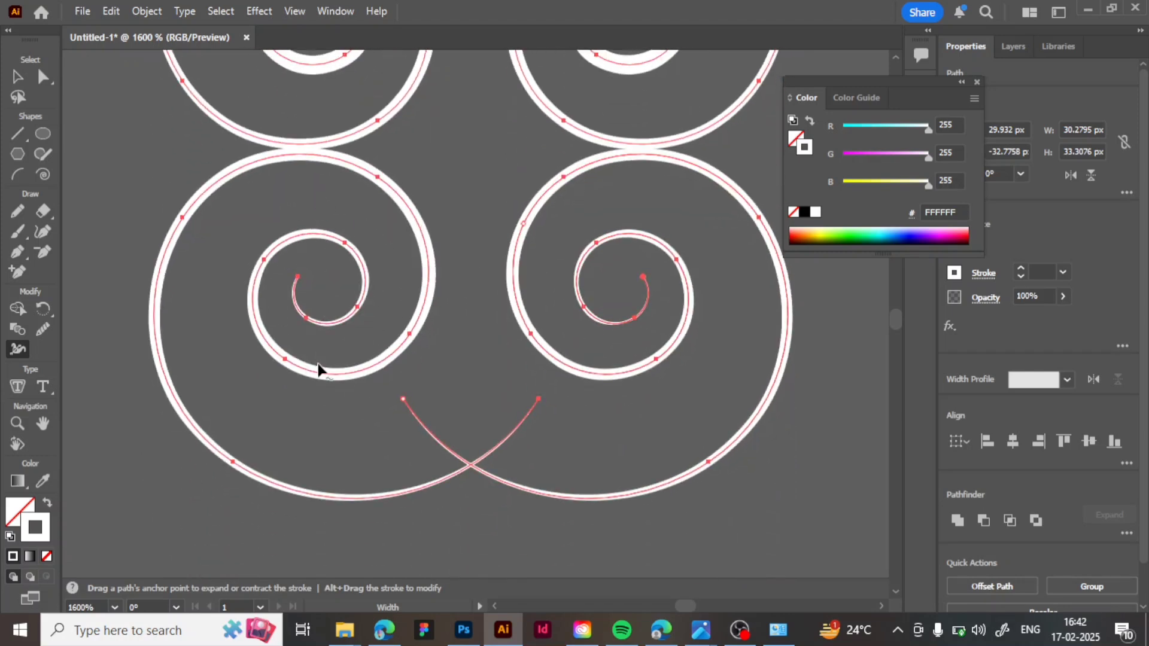
{"action": "scroll", "coordinate": [318, 365], "scroll_direction": "up", "scroll_amount": 5}
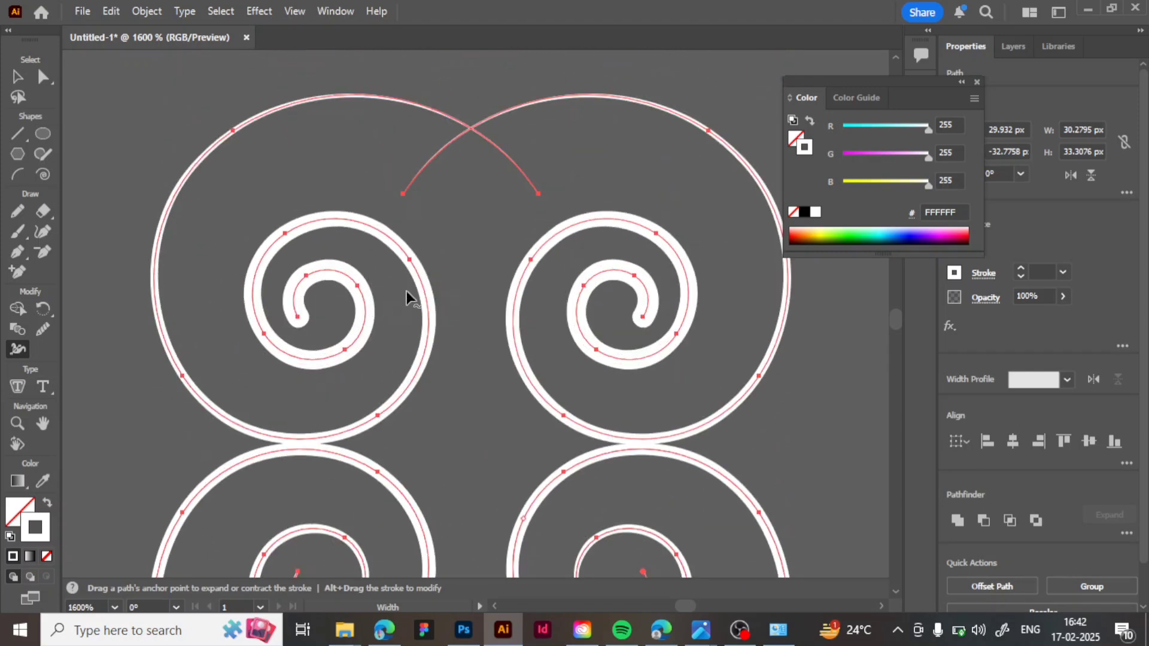
{"action": "scroll", "coordinate": [405, 287], "scroll_direction": "down", "scroll_amount": 5}
{"action": "scroll", "coordinate": [405, 303], "scroll_direction": "up", "scroll_amount": 2}
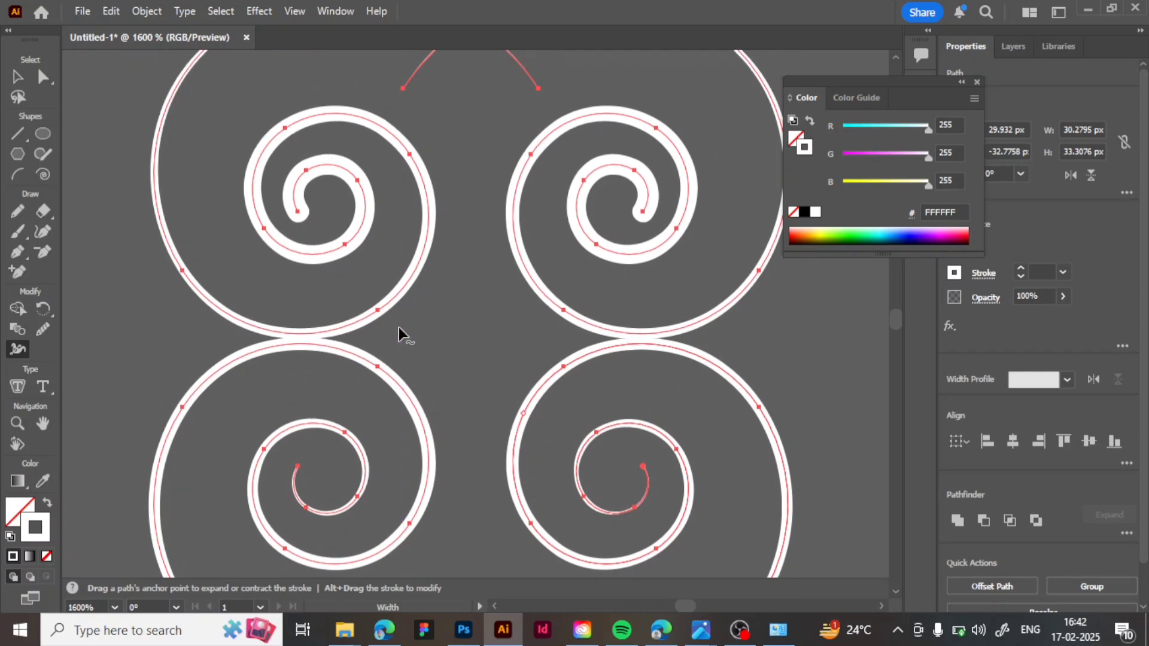
{"action": "scroll", "coordinate": [396, 336], "scroll_direction": "down", "scroll_amount": 3}
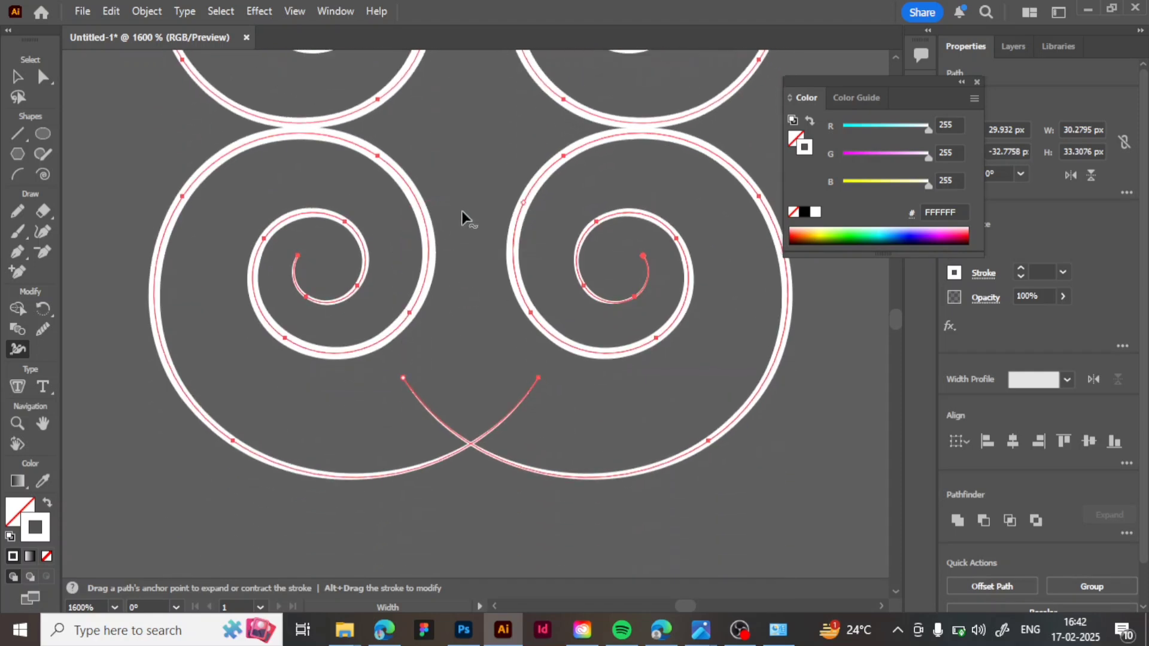
{"action": "scroll", "coordinate": [465, 218], "scroll_direction": "up", "scroll_amount": 5}
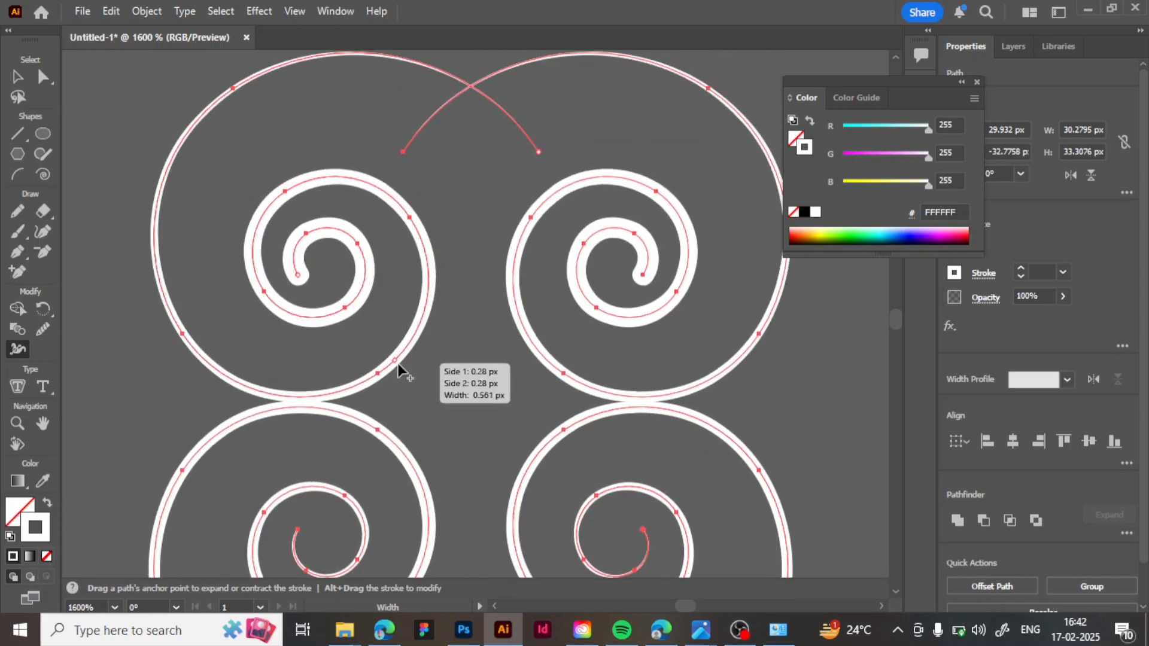
{"action": "left_click_drag", "start_coordinate": [401, 364], "coordinate": [402, 371]}
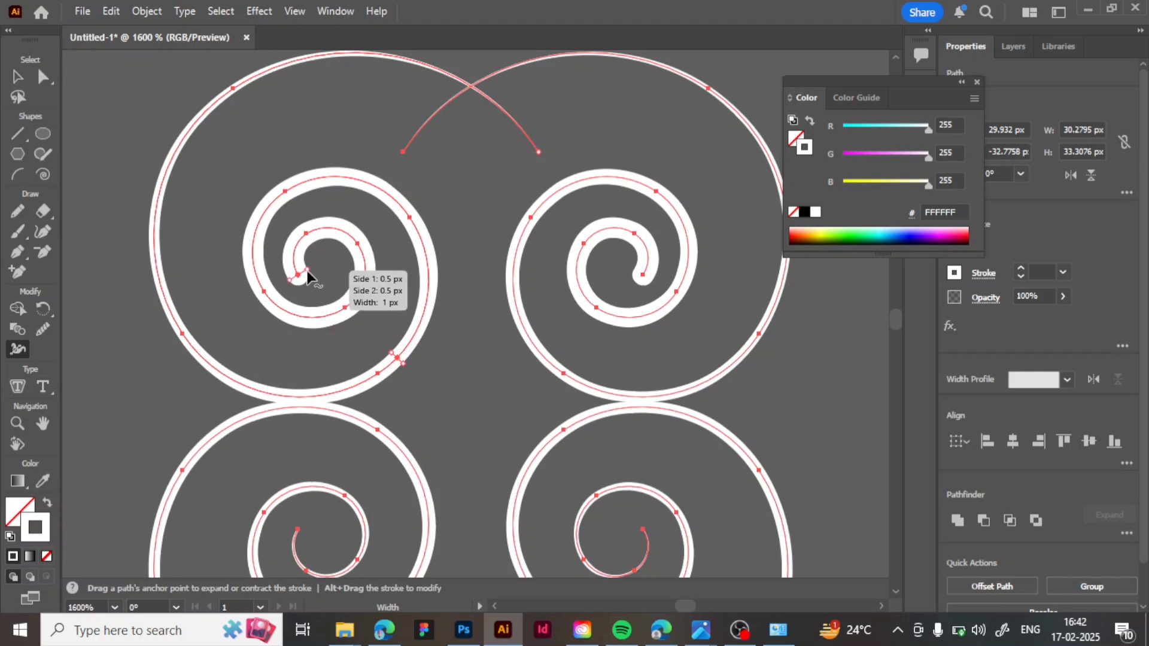
{"action": "left_click_drag", "start_coordinate": [307, 271], "coordinate": [297, 276]}
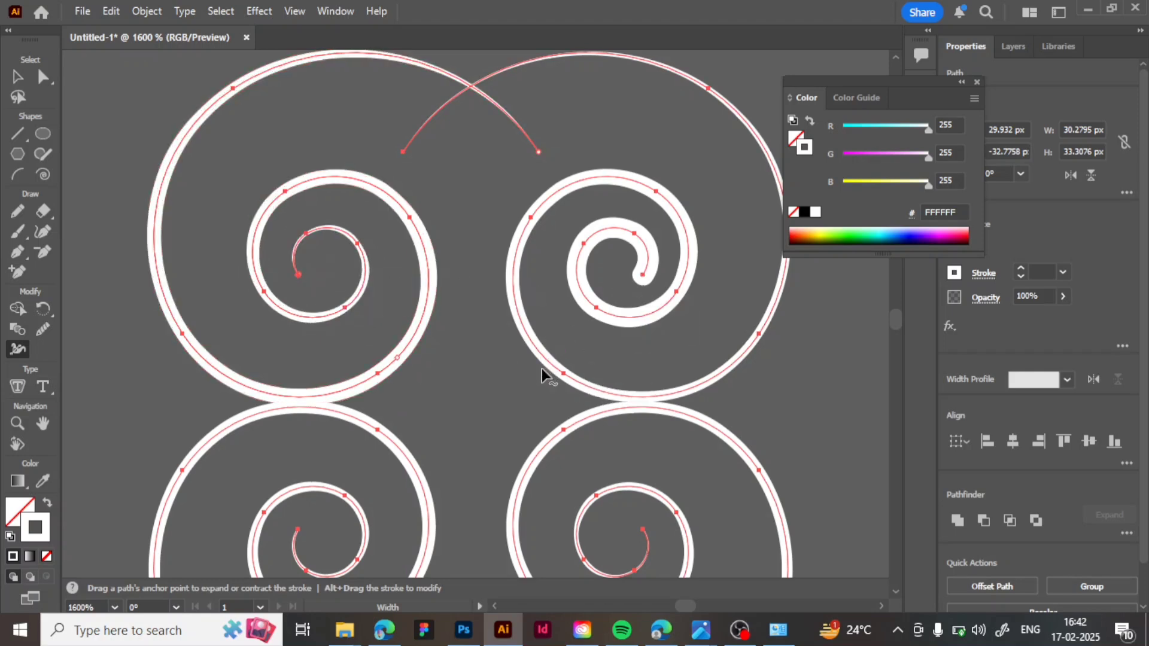
{"action": "left_click_drag", "start_coordinate": [544, 366], "coordinate": [538, 366]}
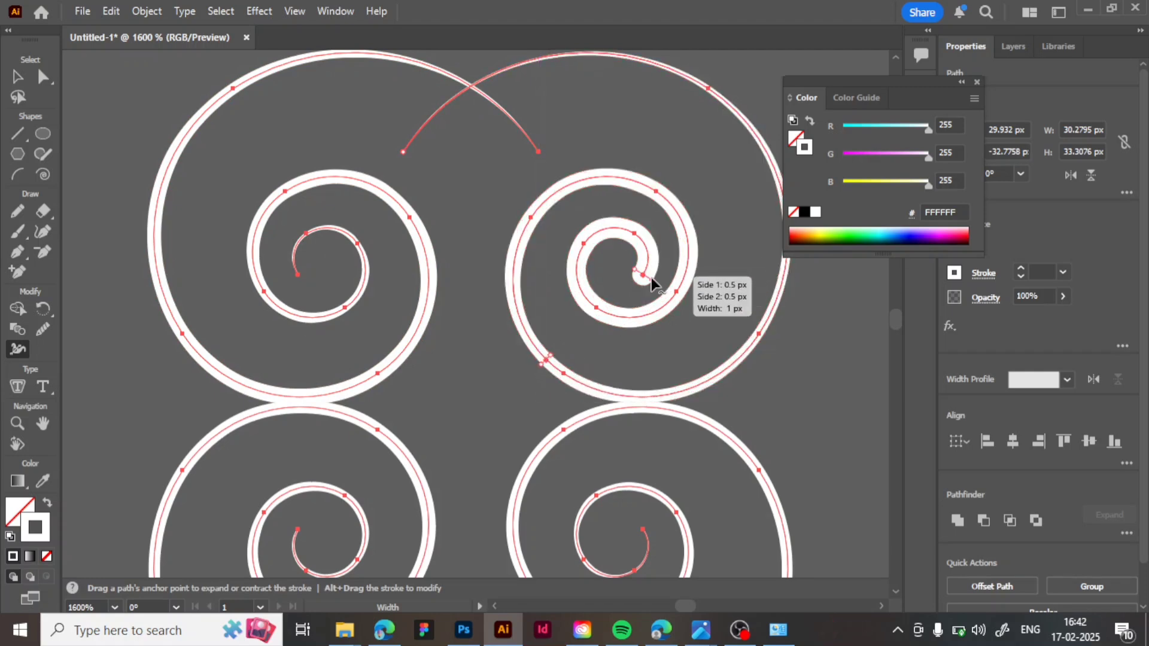
{"action": "left_click_drag", "start_coordinate": [651, 278], "coordinate": [645, 274]}
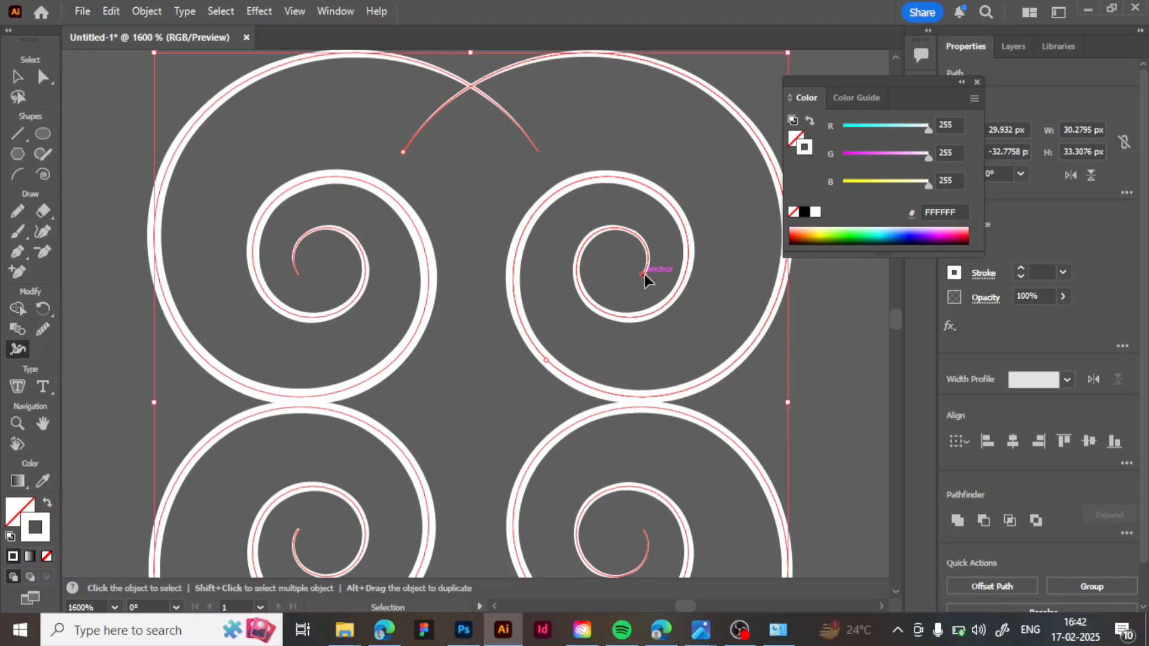
- Select the whole tapered ornament and rotate it so its four spirals form a diamond arrangement
{"action": "key", "text": "ctrl+minus"}
{"action": "key", "text": "ctrl+minus"}
{"action": "key", "text": "v"}
{"action": "key", "text": "ctrl+minus"}
{"action": "key", "text": "ctrl+minus"}
{"action": "key", "text": "ctrl+minus"}
{"action": "left_click", "coordinate": [519, 176]}
{"action": "left_click_drag", "start_coordinate": [354, 340], "coordinate": [488, 253]}
{"action": "left_click_drag", "start_coordinate": [512, 171], "coordinate": [337, 328]}
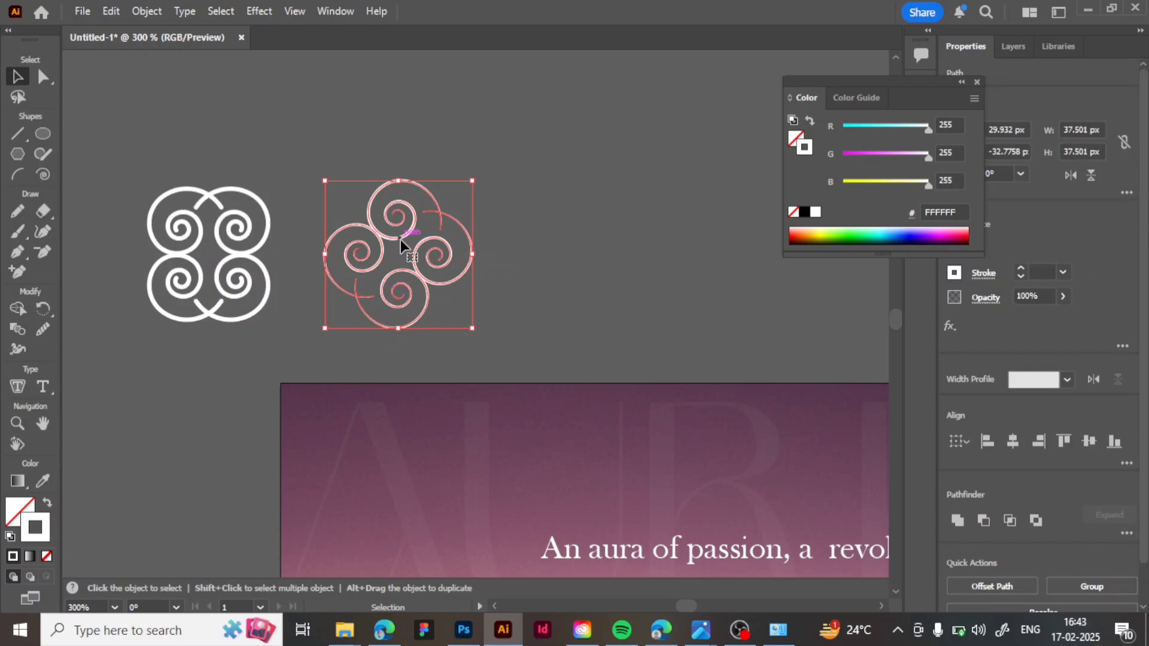
- Group the rotated ornament's paths and move the group into the artboard's upper-left corner
{"action": "right_click", "coordinate": [401, 240]}
{"action": "left_click", "coordinate": [491, 237]}
{"action": "left_click_drag", "start_coordinate": [413, 213], "coordinate": [382, 434]}
{"action": "scroll", "coordinate": [383, 433], "scroll_direction": "down", "scroll_amount": 3}
{"action": "scroll", "coordinate": [382, 433], "scroll_direction": "down", "scroll_amount": 4}
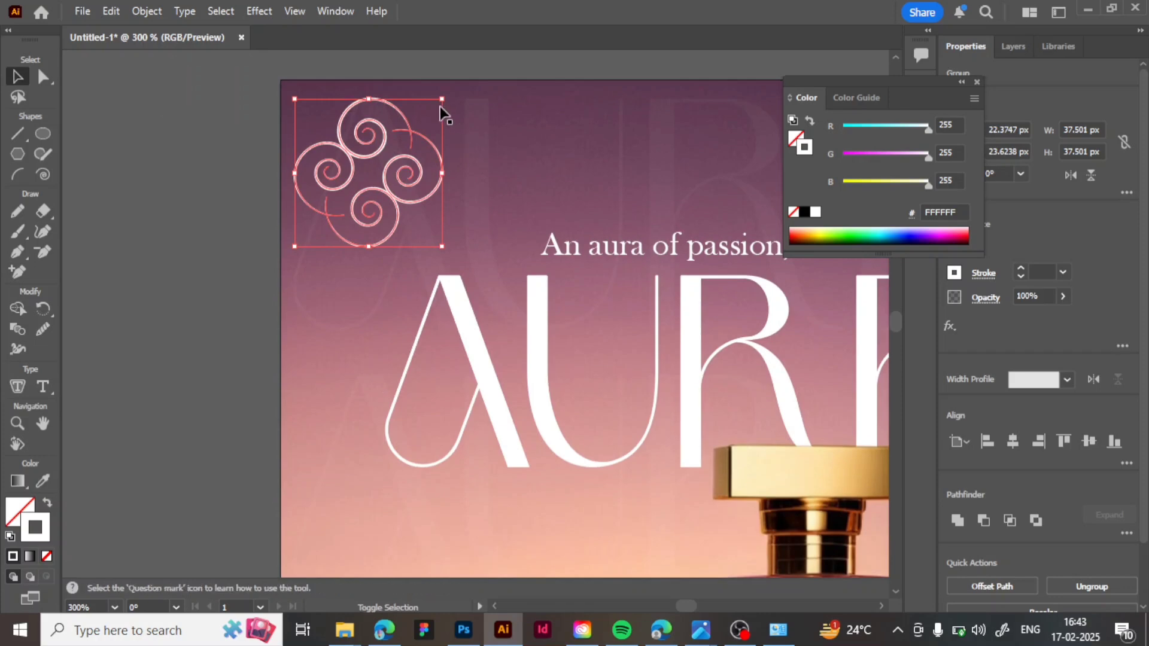
- Try to shrink the ornament to about 14 px wide, and undo the scaling
{"action": "left_click_drag", "start_coordinate": [442, 100], "coordinate": [351, 192]}
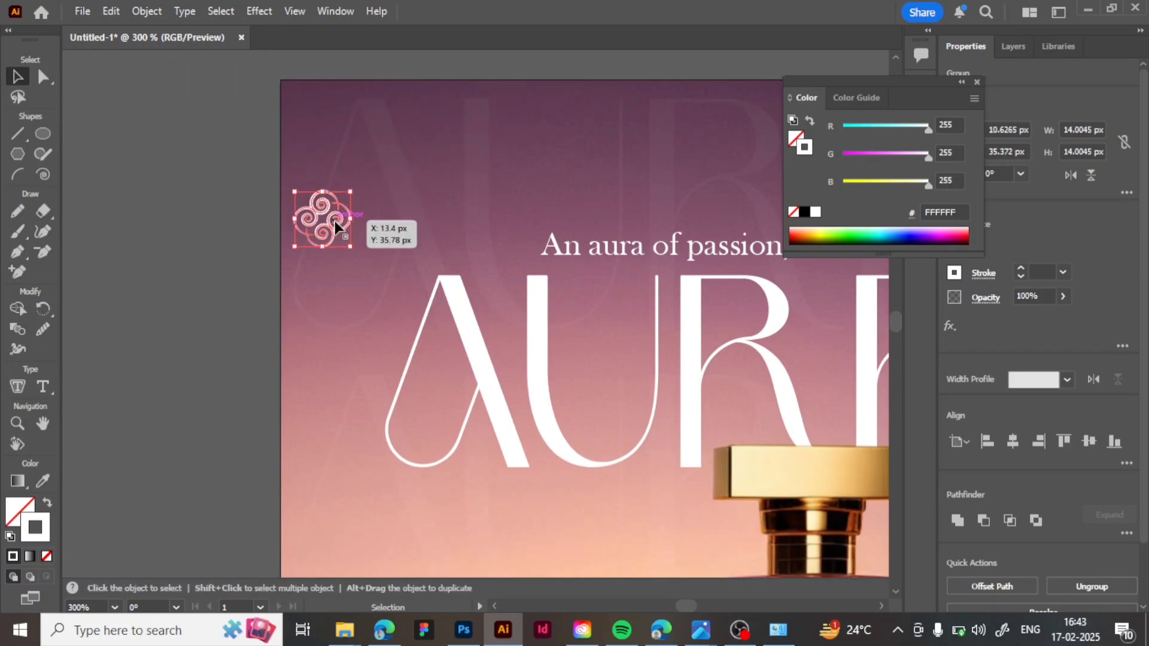
{"action": "key", "text": "a"}
{"action": "key", "text": "ctrl+z"}
{"action": "key", "text": "v"}
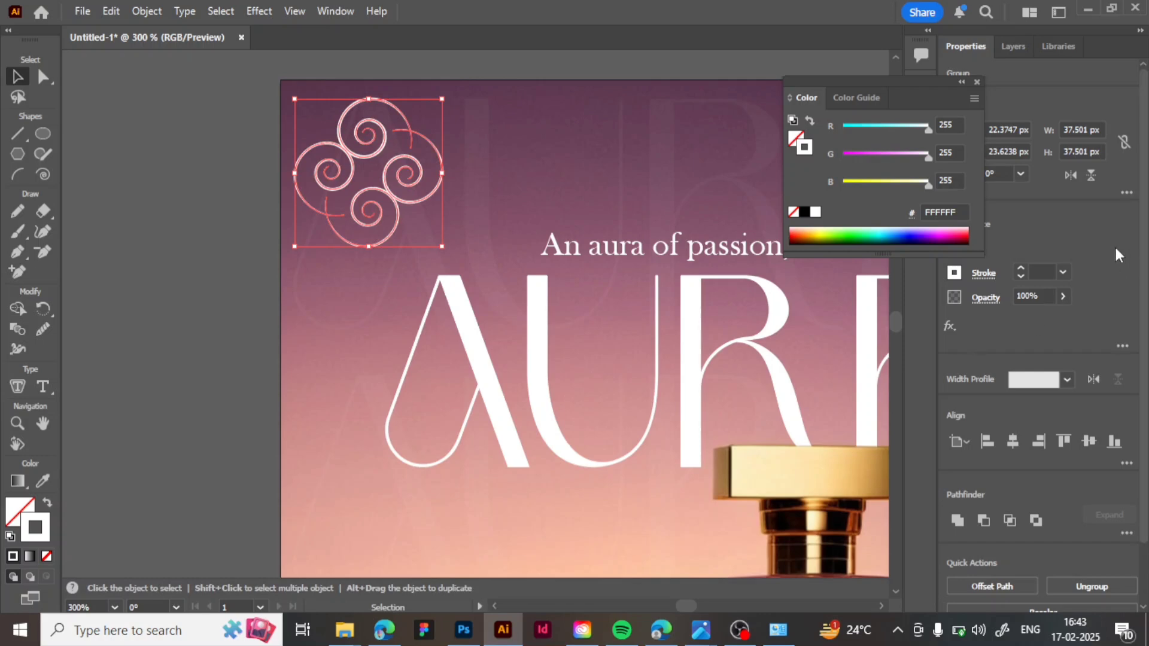
- Collapse the Color panel and turn on Scale Corners and Scale Strokes & Effects in the transform options
{"action": "left_click", "coordinate": [1122, 347]}
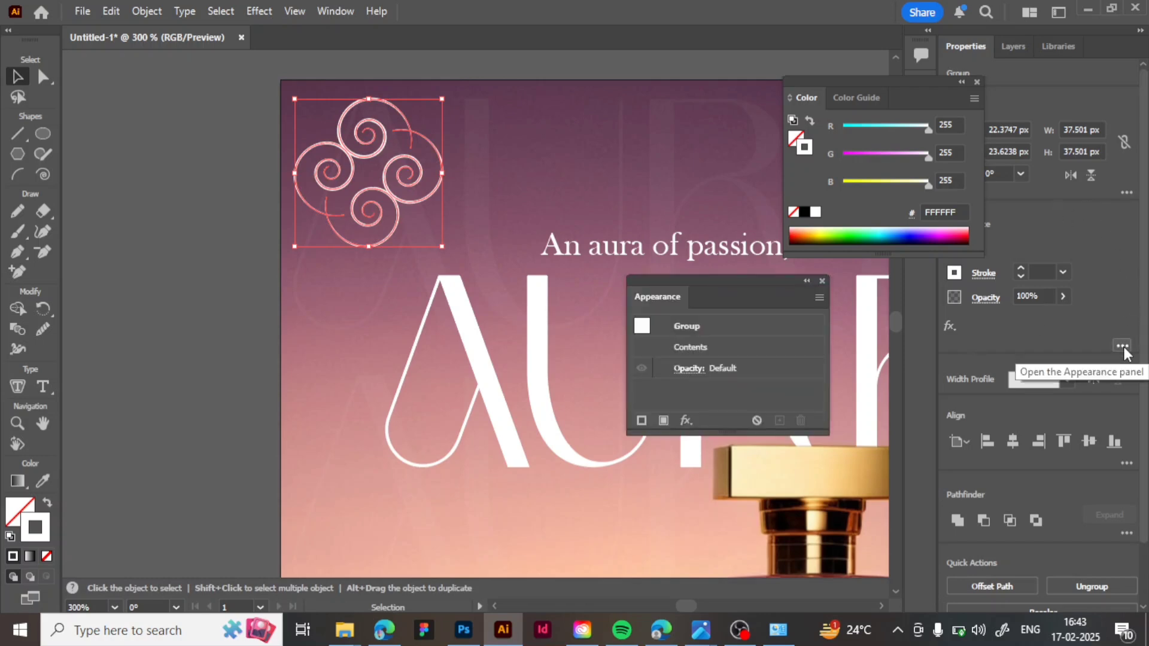
{"action": "left_click", "coordinate": [962, 82]}
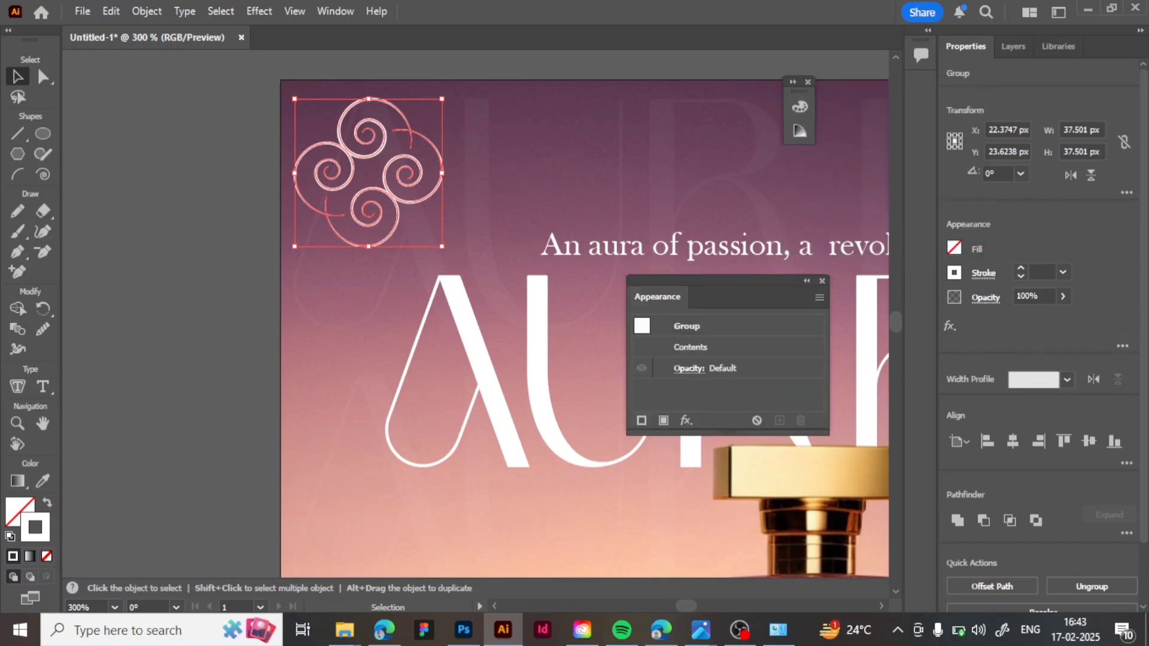
{"action": "left_click", "coordinate": [1125, 193]}
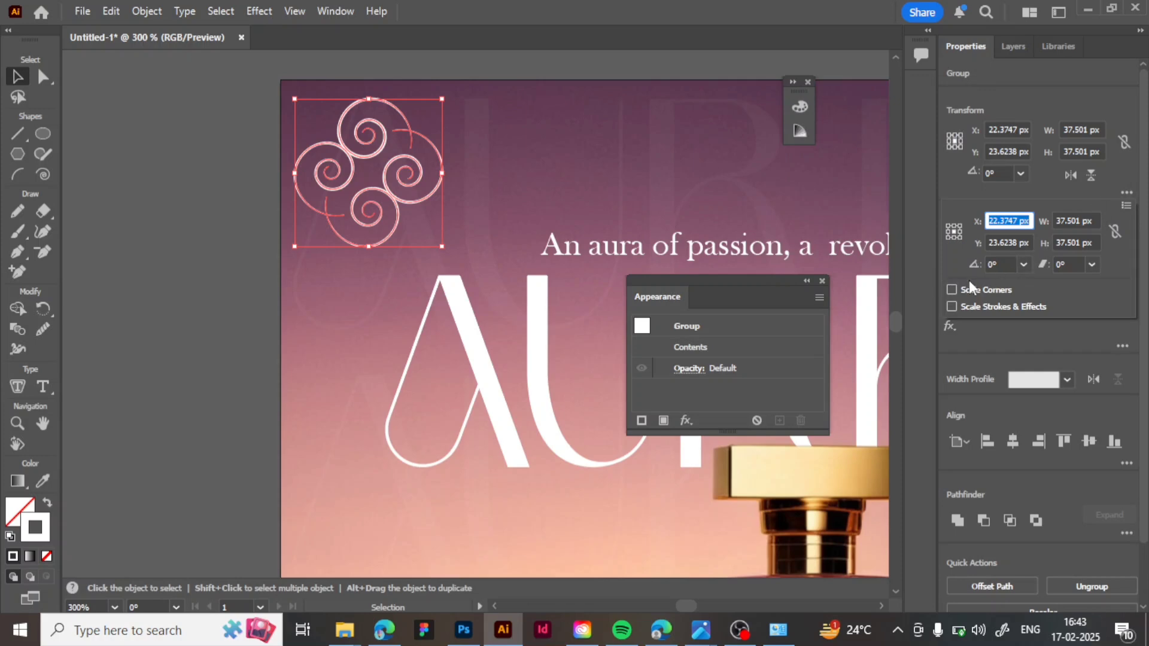
{"action": "left_click", "coordinate": [952, 290]}
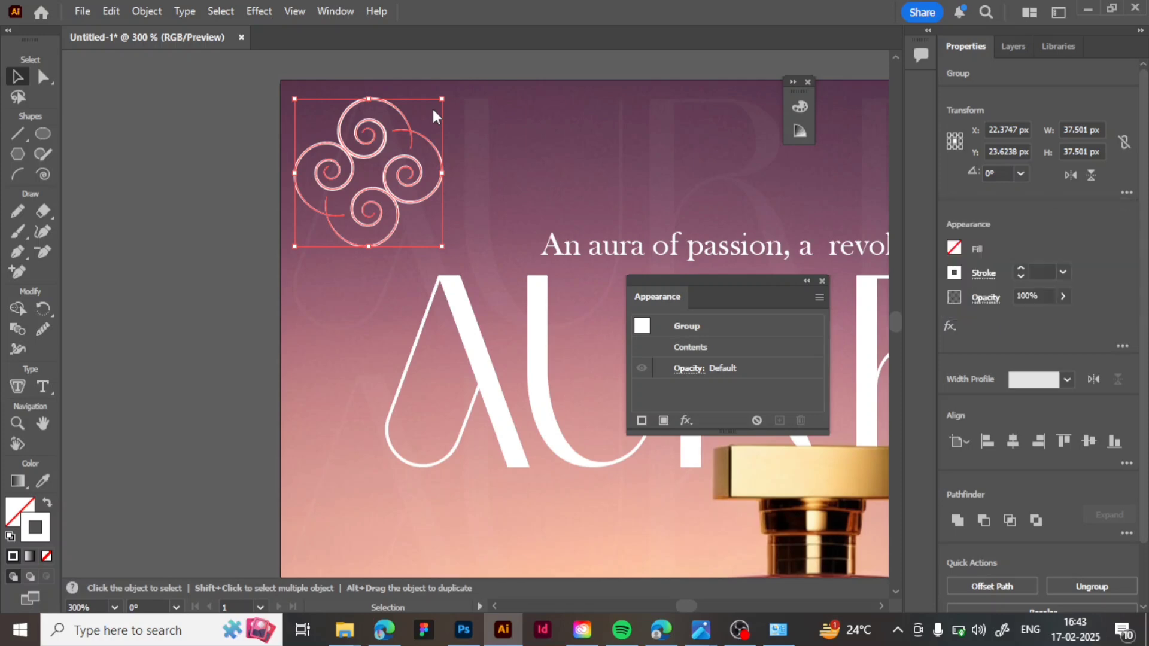
- Try to shrink the ornament proportionally to about 22.7 px wide, and undo the scaling
{"action": "key", "text": "ctrl+plus"}
{"action": "key", "text": "a"}
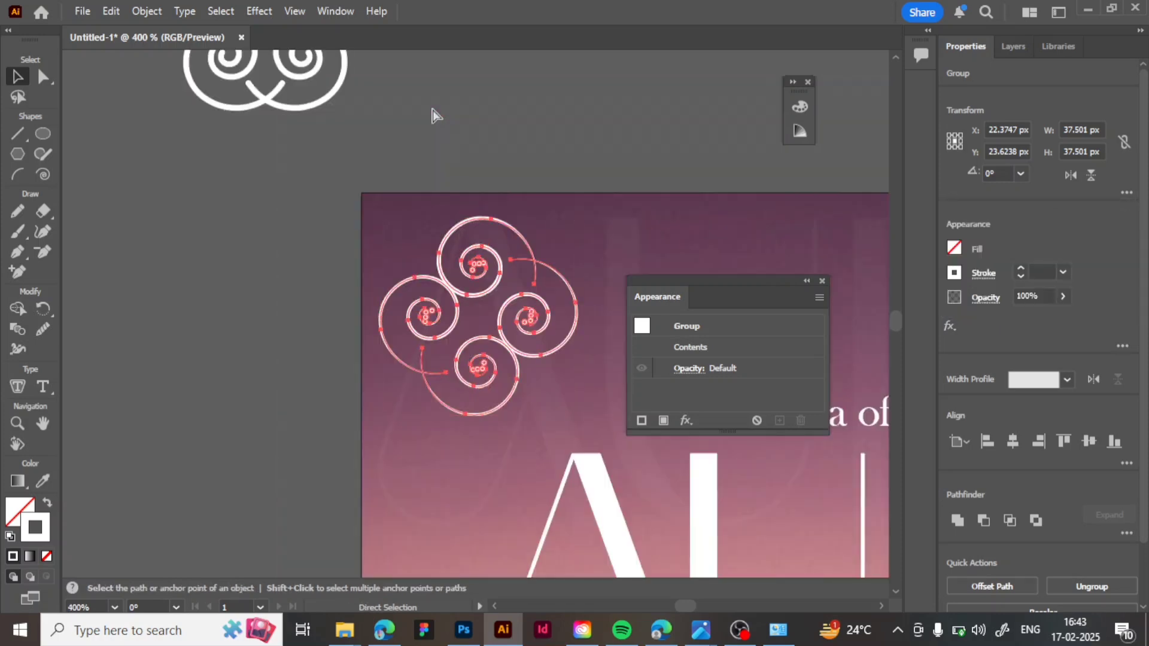
{"action": "key", "text": "v"}
{"action": "key", "text": "ctrl+plus"}
{"action": "scroll", "coordinate": [440, 179], "scroll_direction": "right", "scroll_amount": 5}
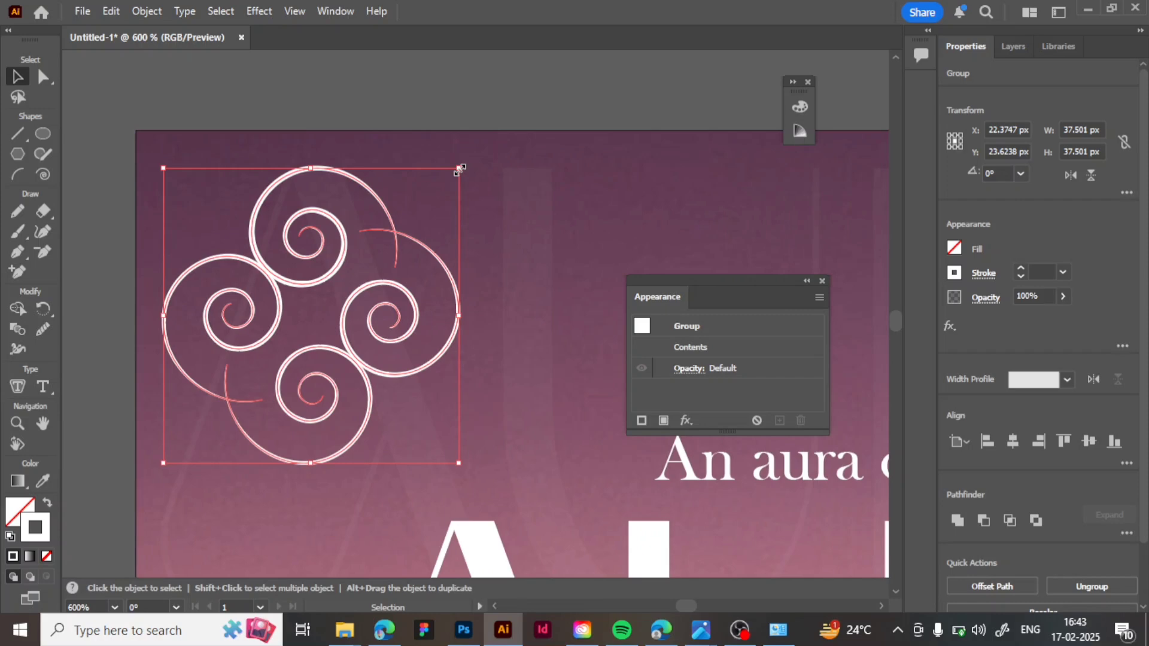
{"action": "left_click_drag", "start_coordinate": [460, 169], "coordinate": [341, 286]}
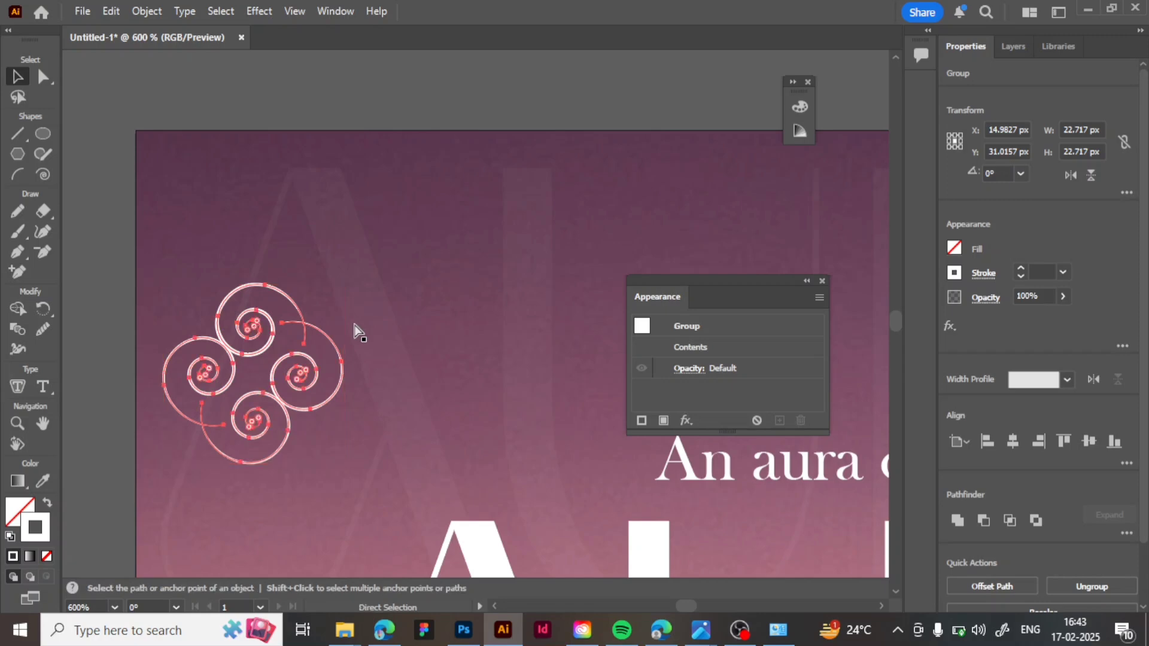
{"action": "key", "text": "ctrl+z"}
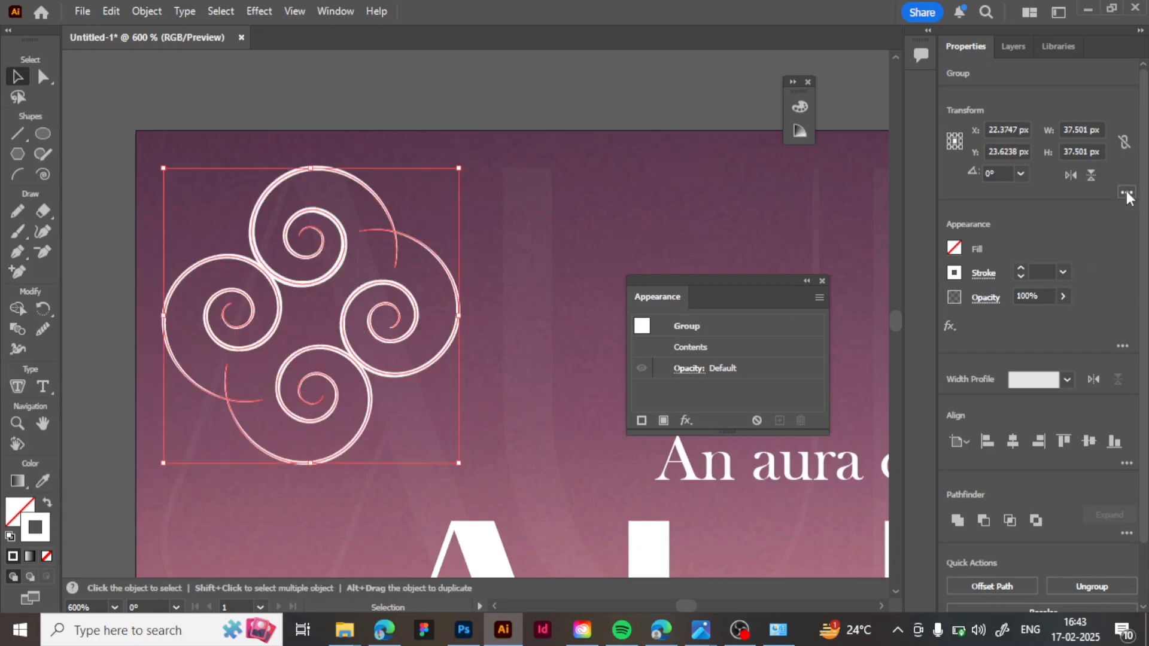
- Turn off Scale Corners and Scale Strokes & Effects, try to shrink the ornament to about 16 px wide, and undo the scaling
{"action": "left_click", "coordinate": [1126, 193]}
{"action": "left_click", "coordinate": [952, 290]}
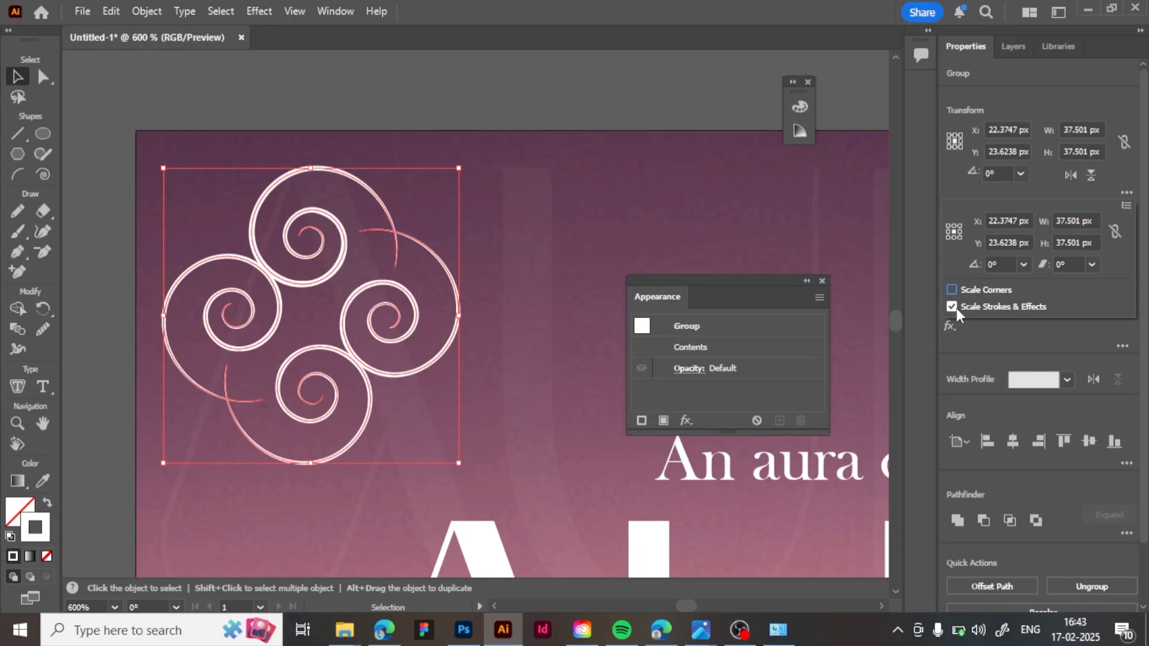
{"action": "left_click", "coordinate": [952, 307]}
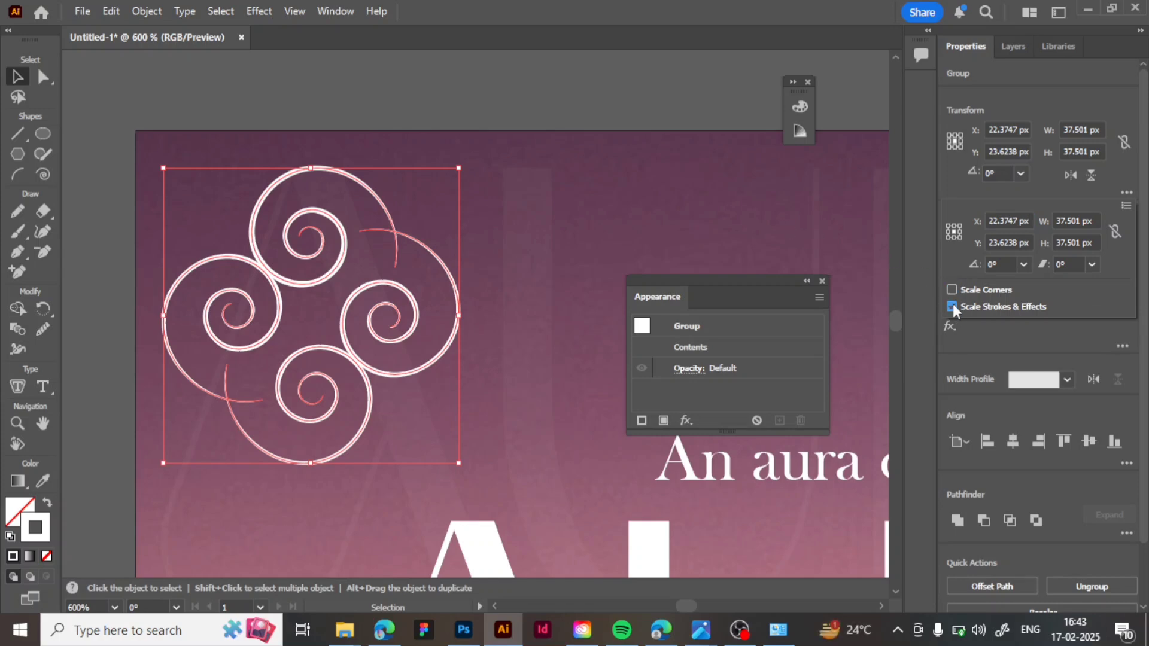
{"action": "left_click", "coordinate": [458, 166]}
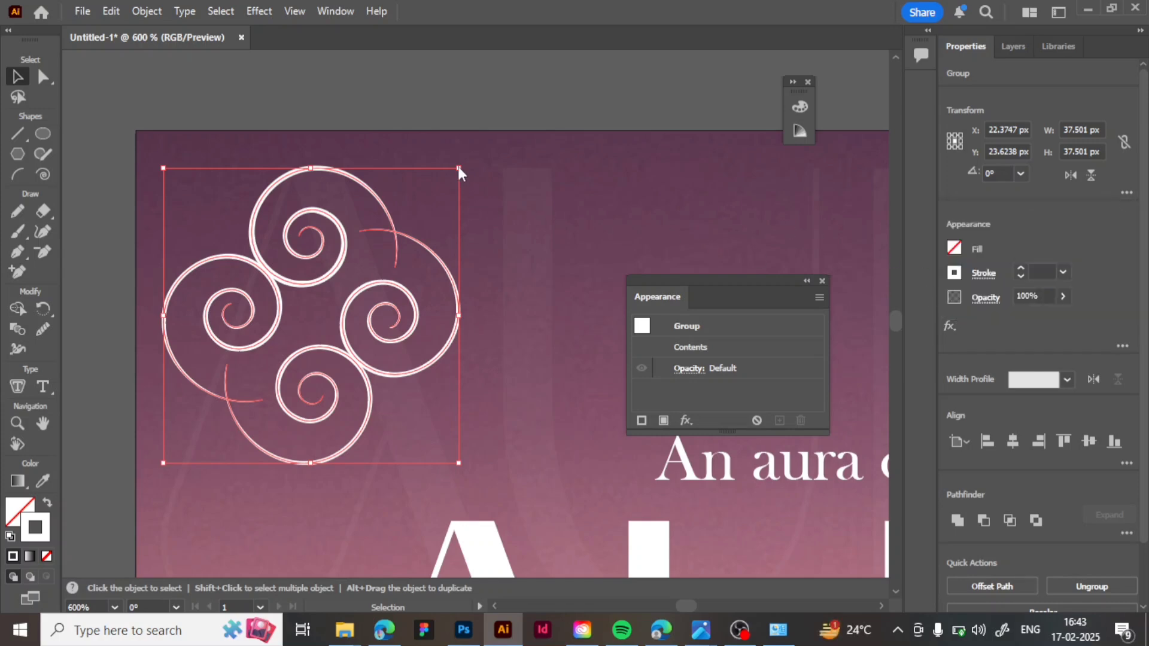
{"action": "left_click_drag", "start_coordinate": [459, 168], "coordinate": [374, 238]}
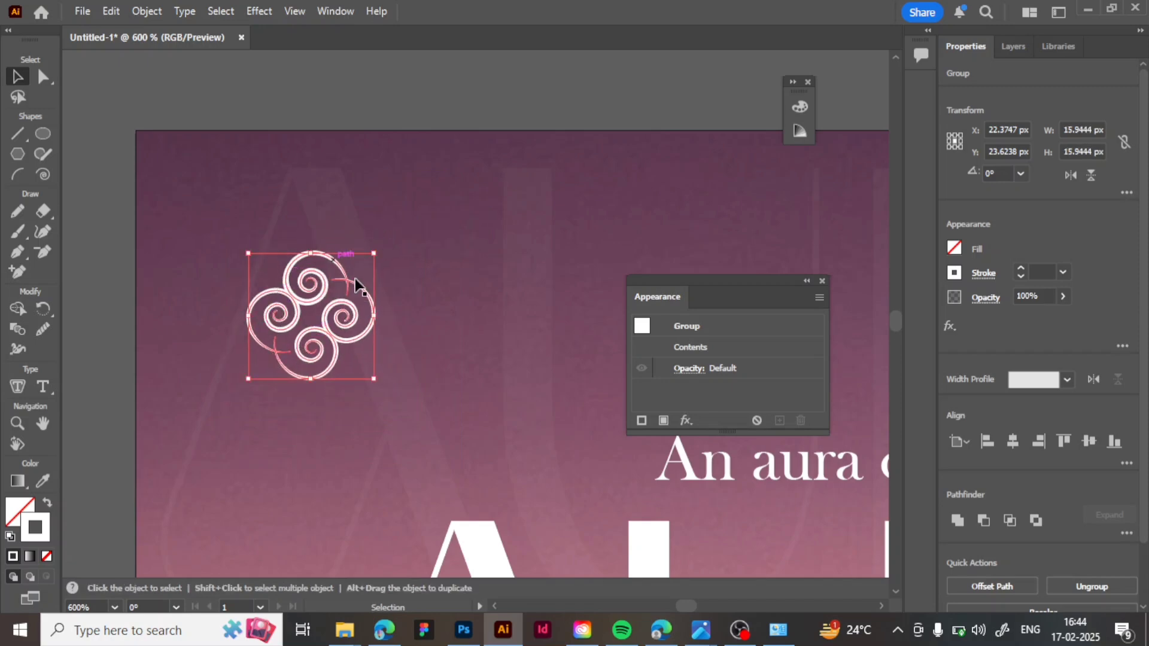
{"action": "key", "text": "ctrl+z"}
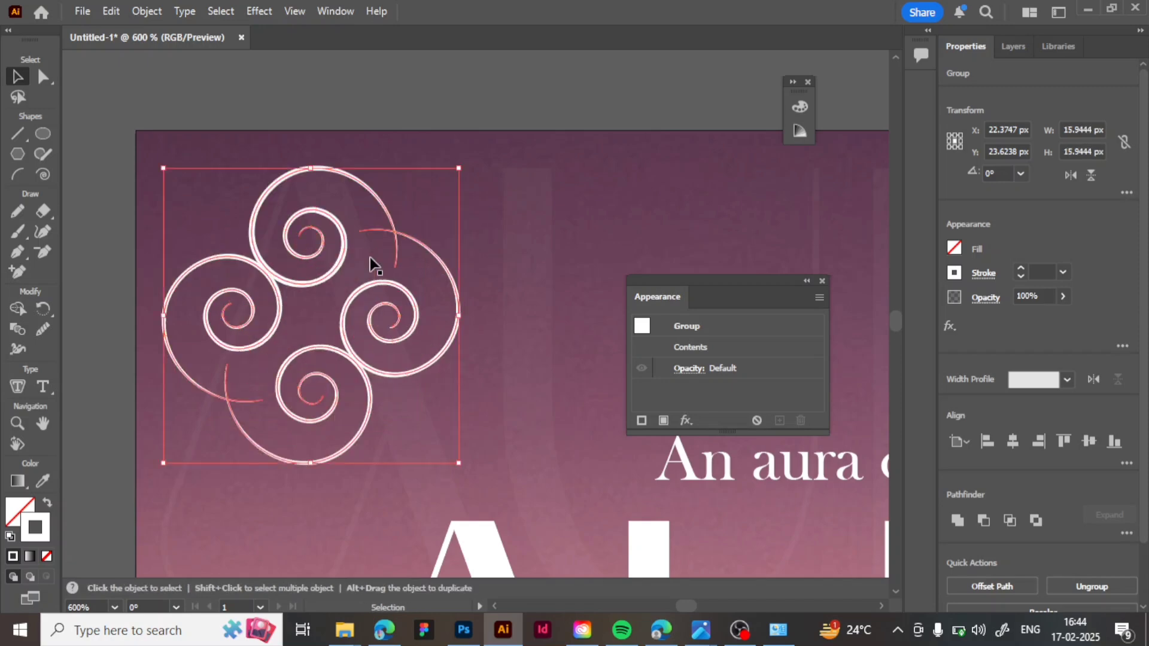
- Turn Scale Corners and Scale Strokes & Effects back on, shrink the ornament in the artboard's corner, and collapse the Appearance panel
{"action": "left_click", "coordinate": [1126, 193]}
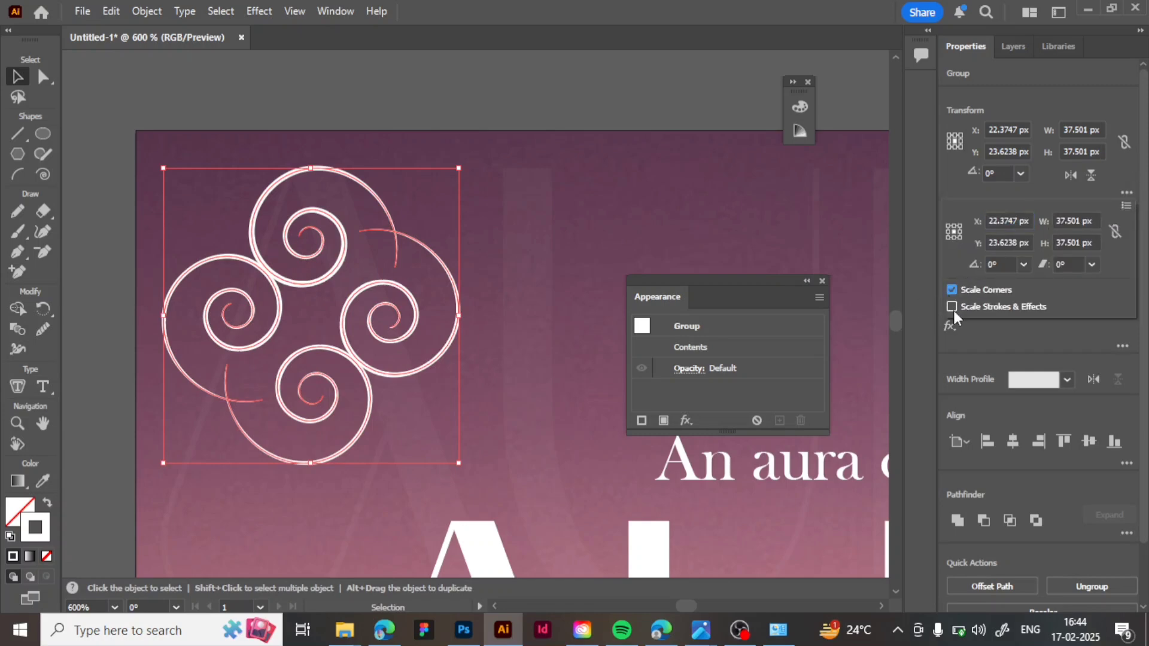
{"action": "key", "text": "ctrl+minus"}
{"action": "key", "text": "ctrl+minus"}
{"action": "key", "text": "ctrl+minus"}
{"action": "left_click", "coordinate": [807, 281]}
{"action": "left_click", "coordinate": [703, 182]}
- Move the small ornament to the middle of the artboard just above the tagline and deselect it
{"action": "scroll", "coordinate": [702, 182], "scroll_direction": "right", "scroll_amount": 5}
{"action": "scroll", "coordinate": [702, 182], "scroll_direction": "down", "scroll_amount": 5}
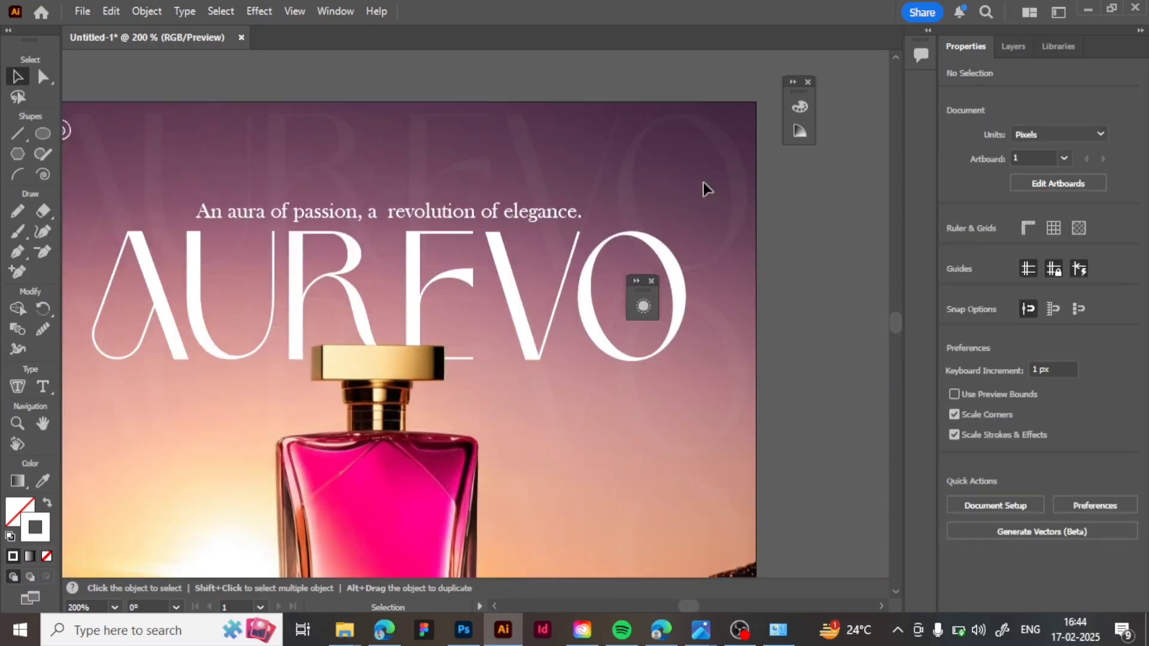
{"action": "key", "text": "ctrl+minus"}
{"action": "key", "text": "ctrl+minus"}
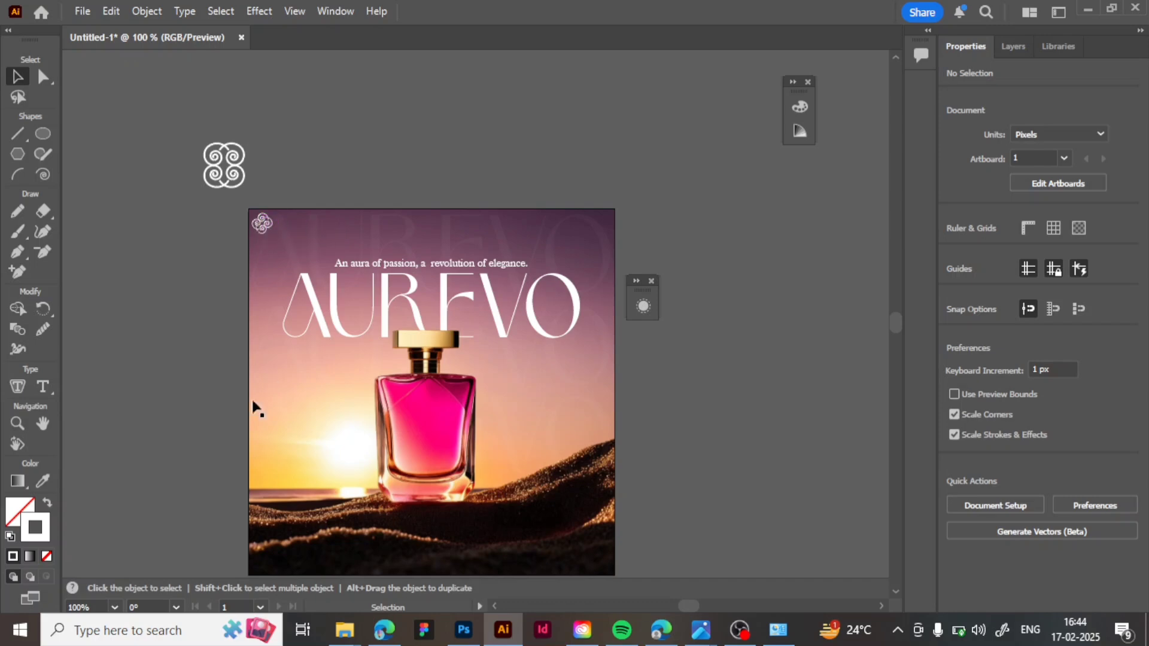
{"action": "scroll", "coordinate": [371, 389], "scroll_direction": "down", "scroll_amount": 5}
{"action": "scroll", "coordinate": [384, 377], "scroll_direction": "up", "scroll_amount": 4}
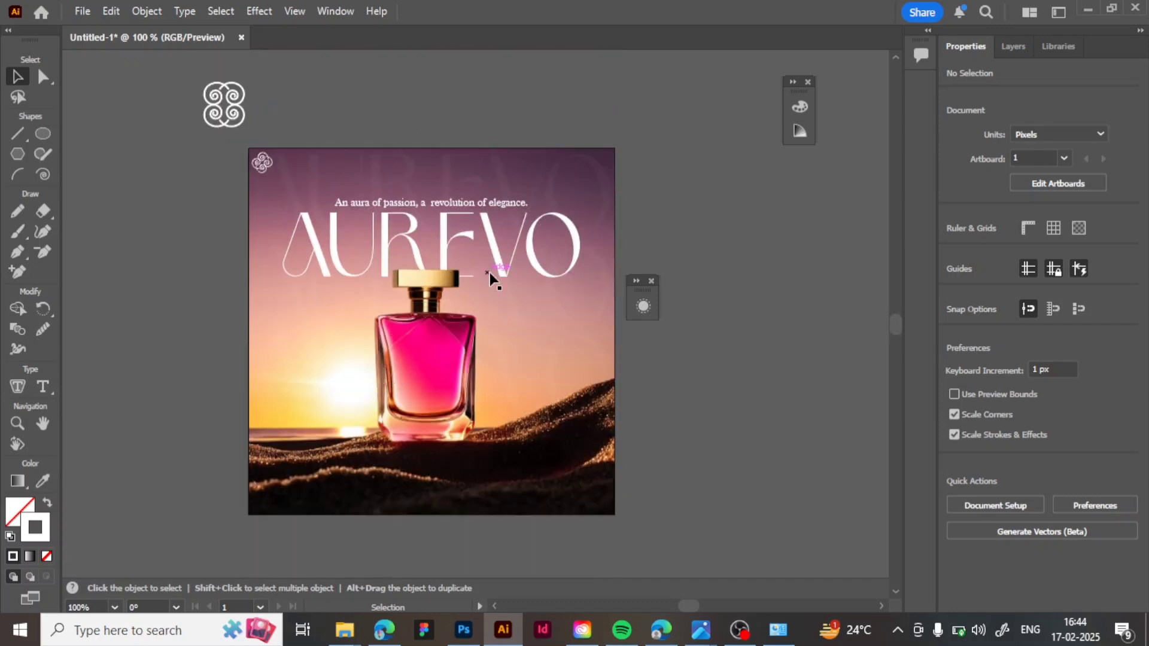
{"action": "key", "text": "ctrl+plus"}
{"action": "scroll", "coordinate": [490, 272], "scroll_direction": "up", "scroll_amount": 2}
{"action": "left_click_drag", "start_coordinate": [262, 162], "coordinate": [398, 249]}
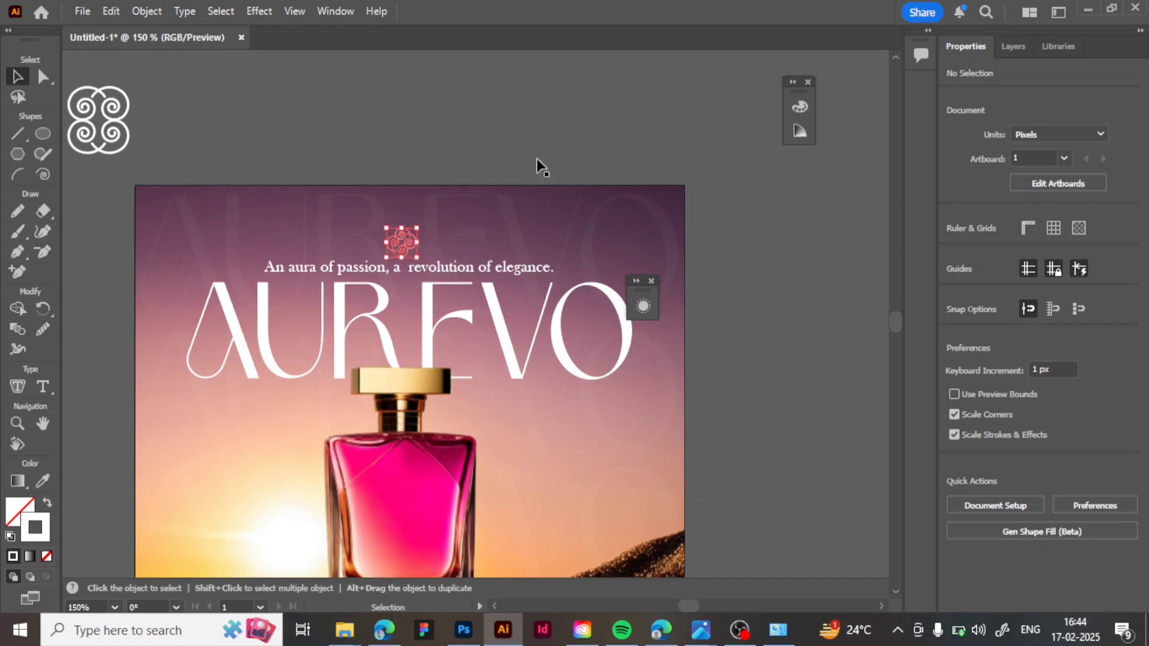
{"action": "left_click", "coordinate": [474, 145]}
{"action": "scroll", "coordinate": [475, 145], "scroll_direction": "down", "scroll_amount": 5}
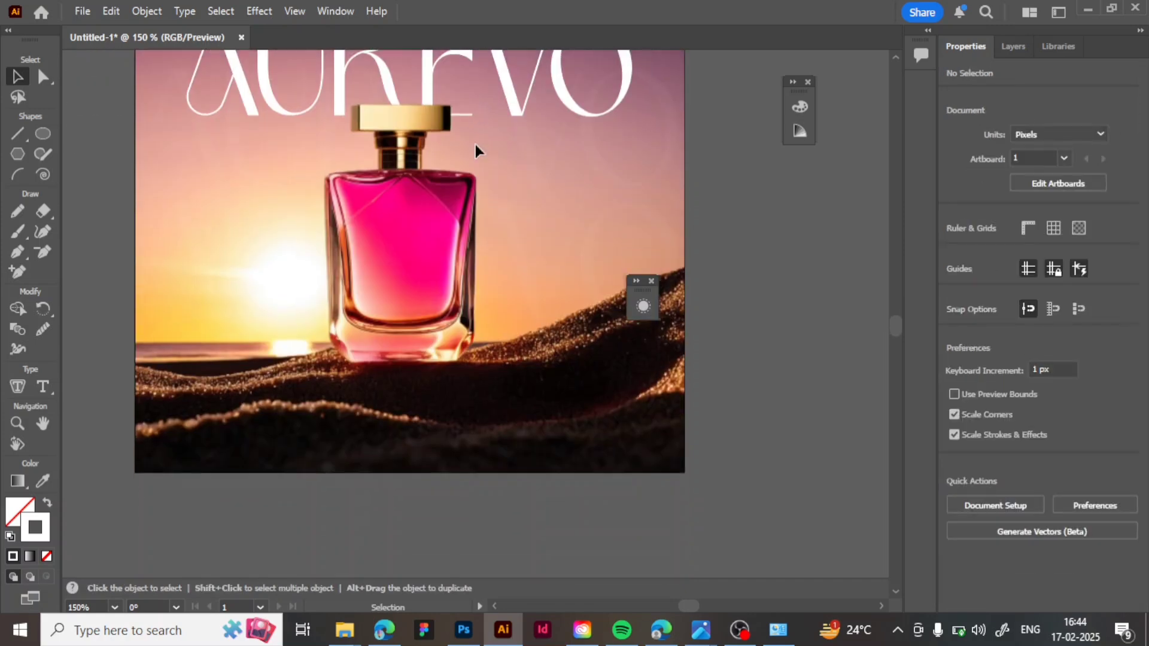
- Place a copy of the small spiral ornament on the upper middle of the bottle's pink front
{"action": "scroll", "coordinate": [475, 145], "scroll_direction": "up", "scroll_amount": 4}
{"action": "left_click_drag", "start_coordinate": [408, 114], "coordinate": [393, 375]}
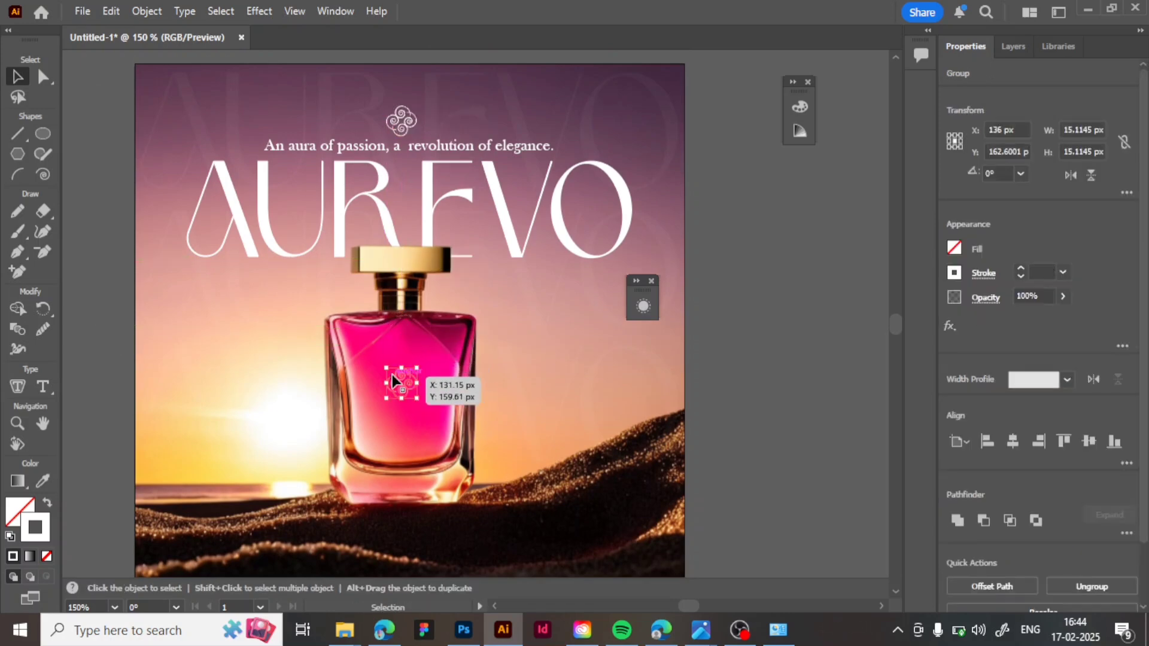
{"action": "scroll", "coordinate": [393, 375], "scroll_direction": "left", "scroll_amount": 2}
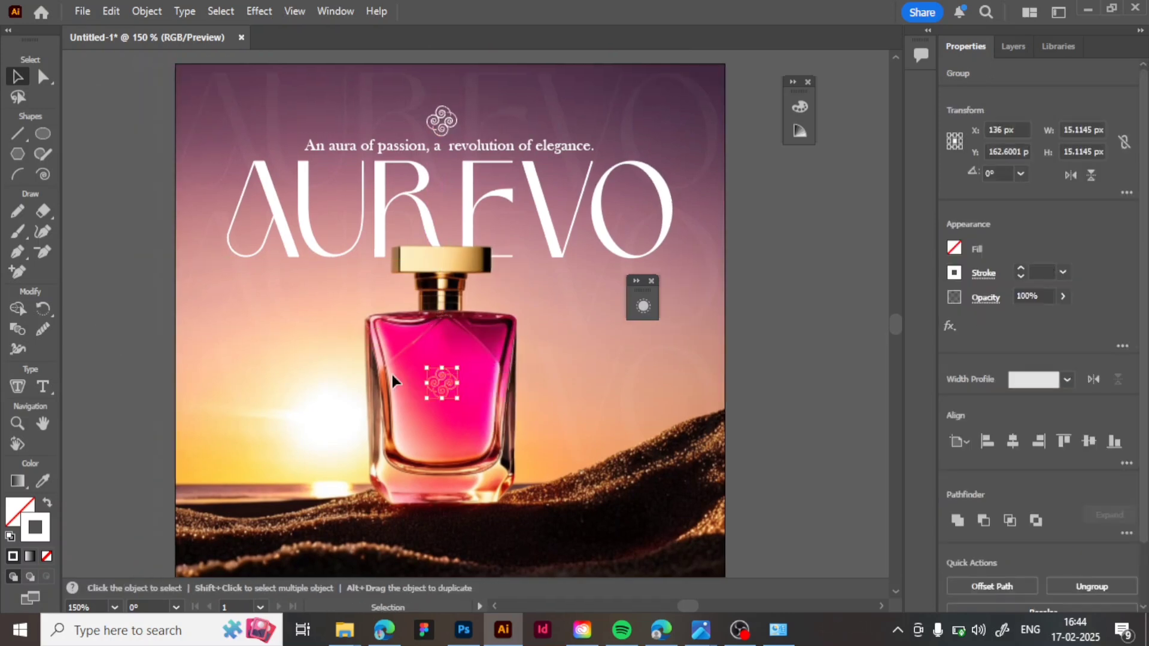
{"action": "left_click", "coordinate": [1017, 46]}
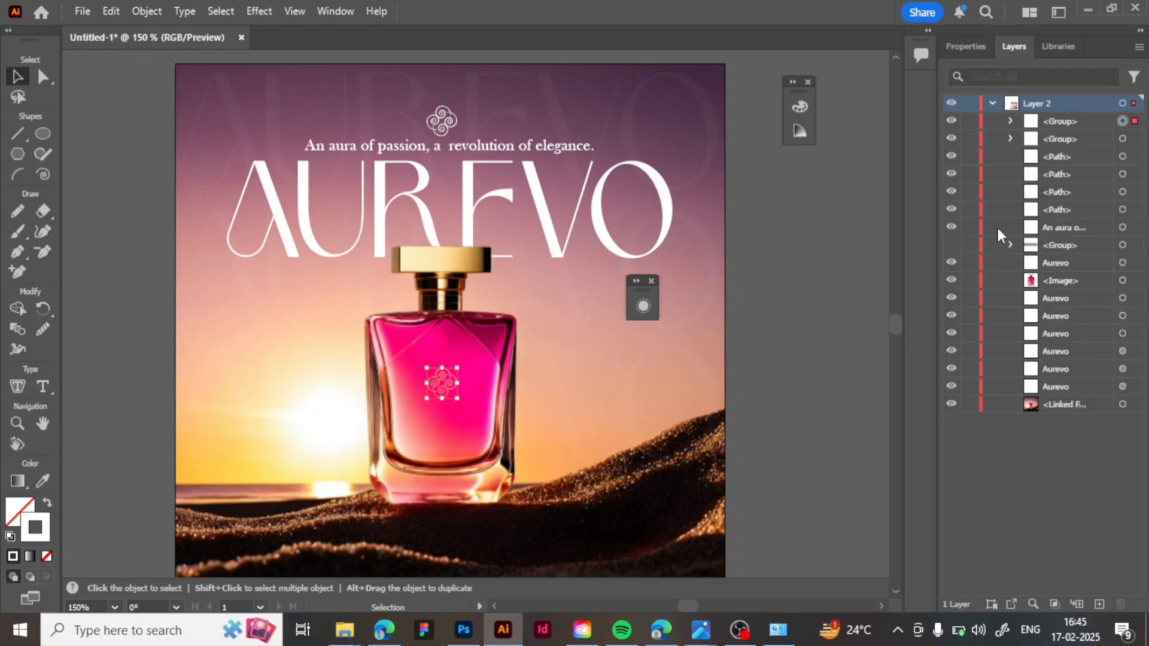
{"action": "left_click", "coordinate": [953, 122]}
{"action": "left_click", "coordinate": [953, 122]}
{"action": "scroll", "coordinate": [444, 389], "scroll_direction": "up", "scroll_amount": 2}
{"action": "left_click_drag", "start_coordinate": [446, 426], "coordinate": [444, 408]}
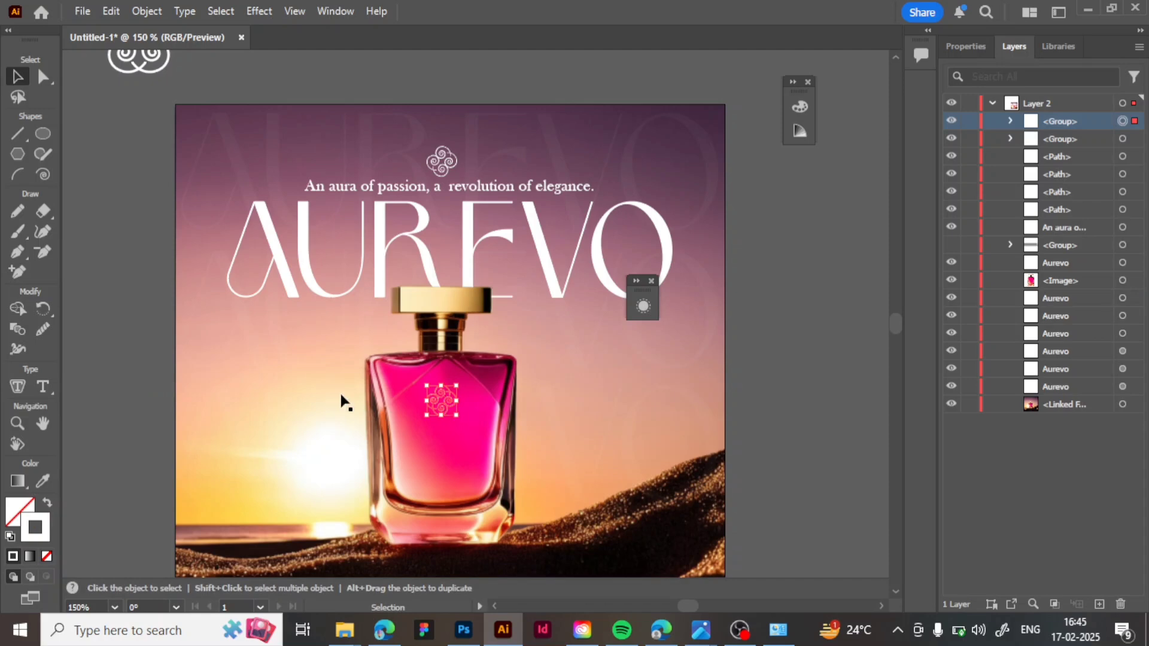
- Duplicate the tagline over the lower part of the bottle and replace its text with 200ML
{"action": "left_click", "coordinate": [497, 188]}
{"action": "key", "text": "ctrl+c"}
{"action": "key", "text": "ctrl+v"}
{"action": "left_click_drag", "start_coordinate": [523, 311], "coordinate": [475, 461]}
{"action": "key", "text": "t"}
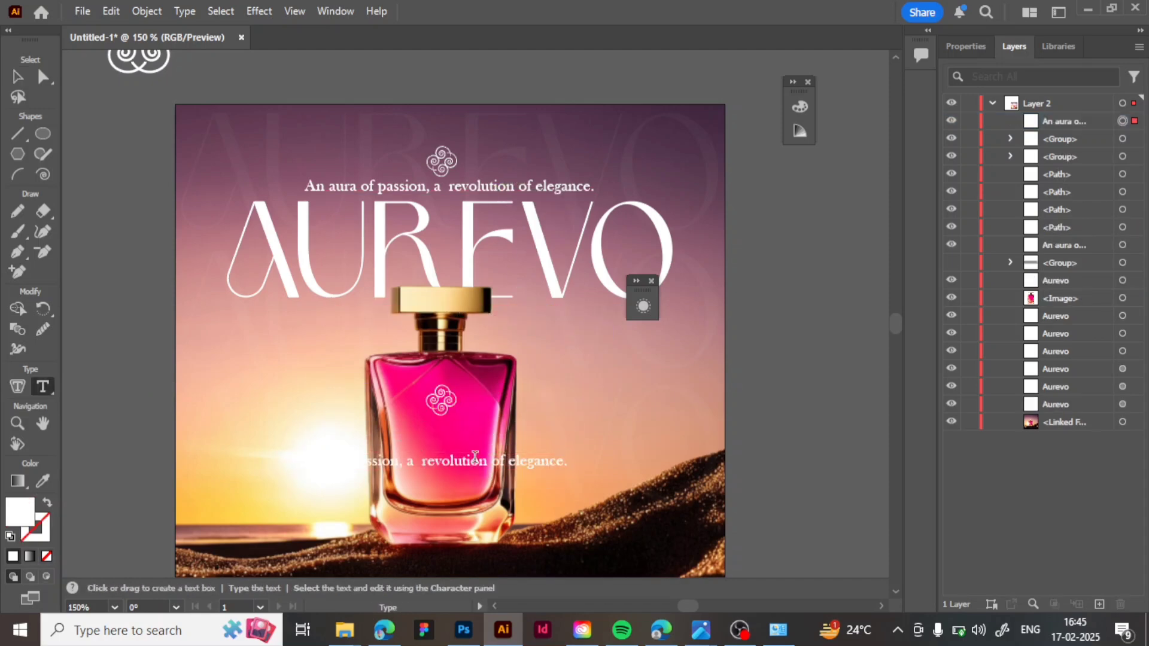
{"action": "key", "text": "ctrl+a"}
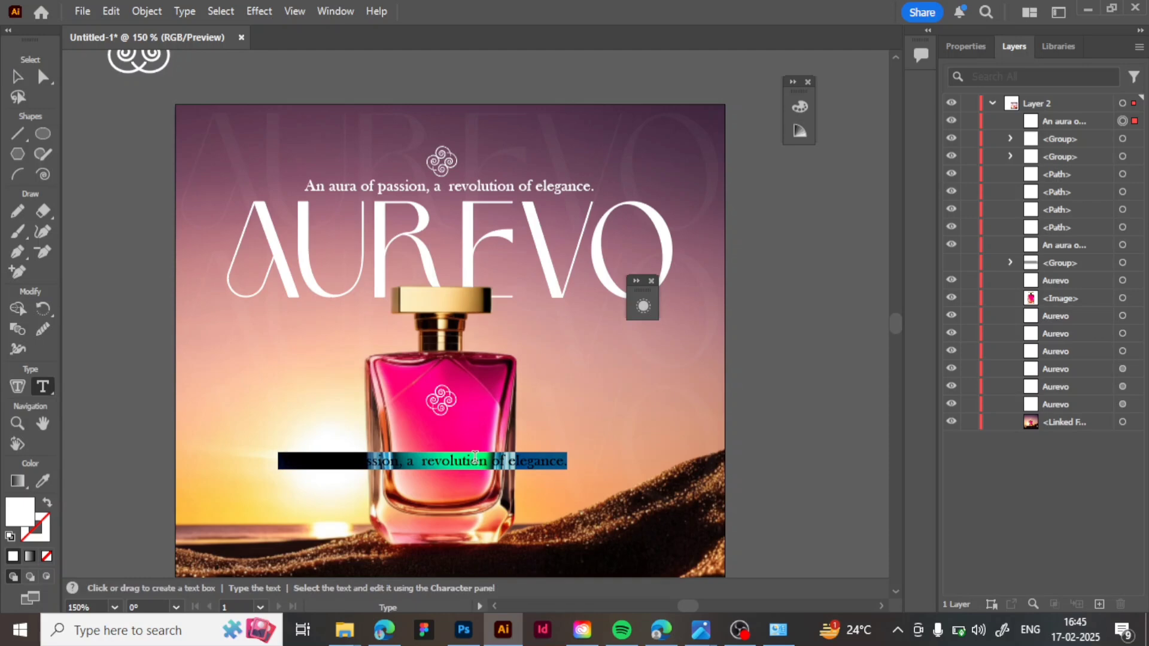
{"action": "type", "text": "200ML"}
{"action": "left_click", "coordinate": [18, 76]}
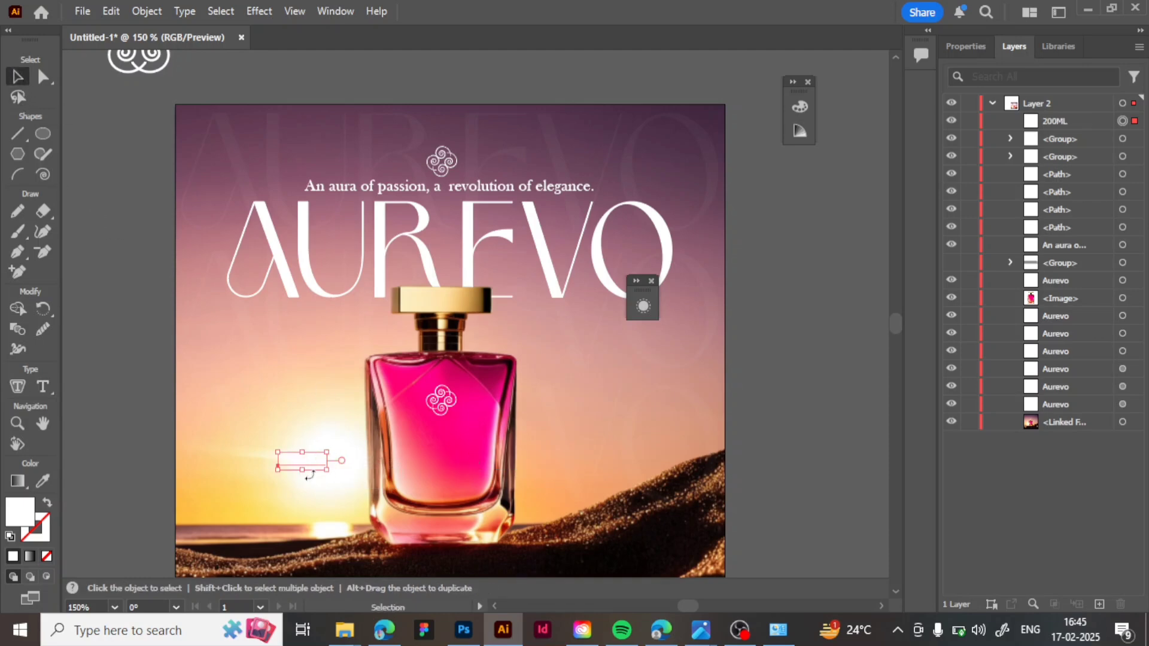
- Move the volume label onto the lower front of the bottle and rewrite it as 200ml
{"action": "left_click_drag", "start_coordinate": [310, 466], "coordinate": [447, 479]}
{"action": "key", "text": "ctrl+plus"}
{"action": "key", "text": "ctrl+plus"}
{"action": "key", "text": "ctrl+plus"}
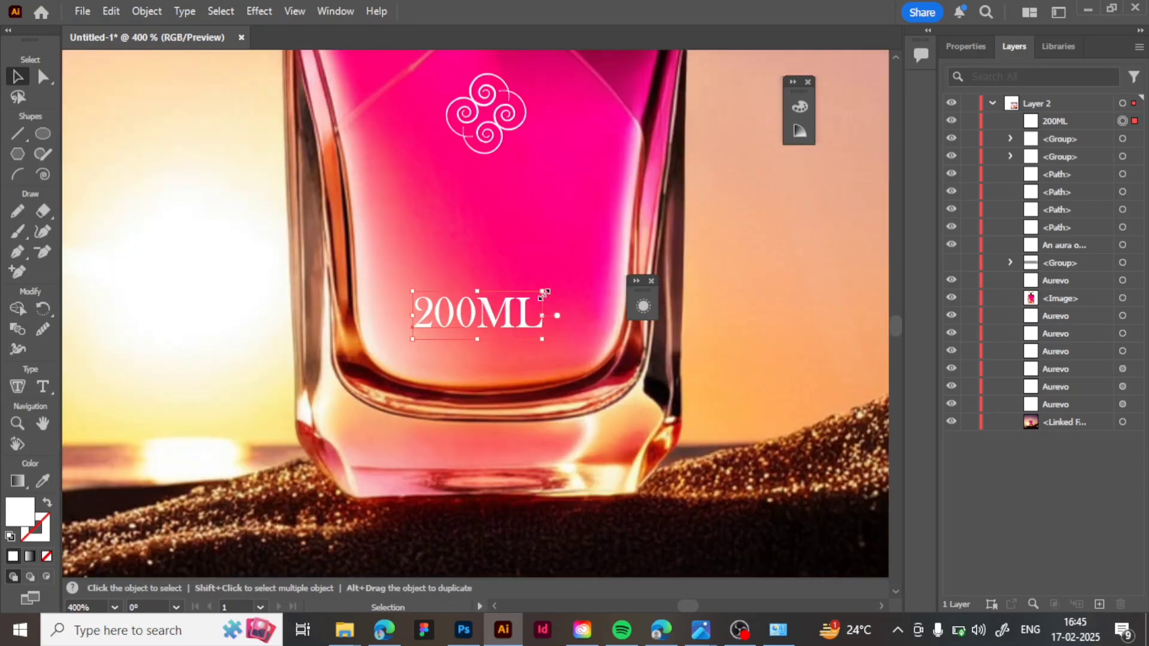
{"action": "key", "text": "t"}
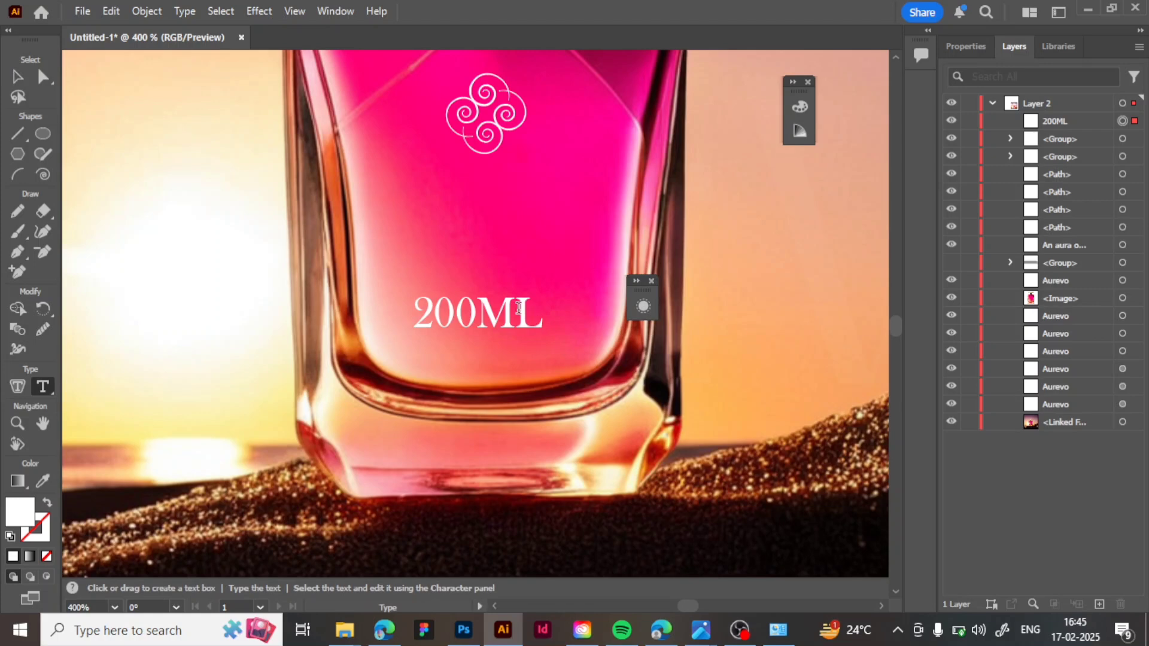
{"action": "key", "text": "BackSpace"}
{"action": "key", "text": "BackSpace"}
{"action": "type", "text": "ml"}
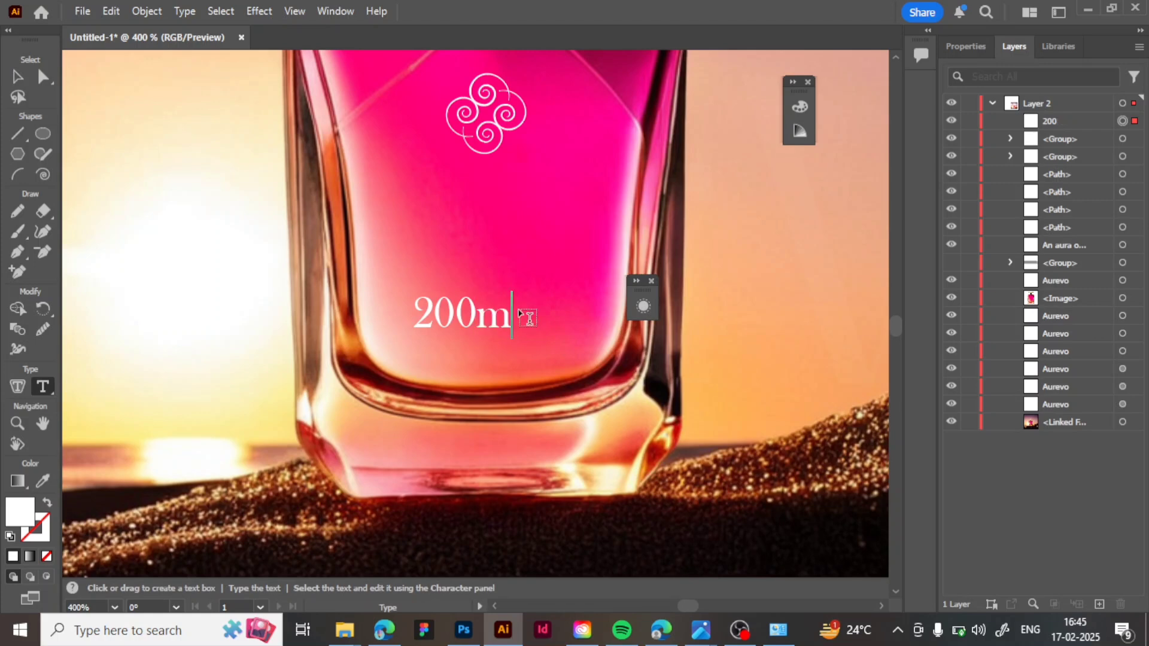
- Shrink the 200ml label proportionally and place it near the base of the bottle's pink front
{"action": "left_click", "coordinate": [17, 76]}
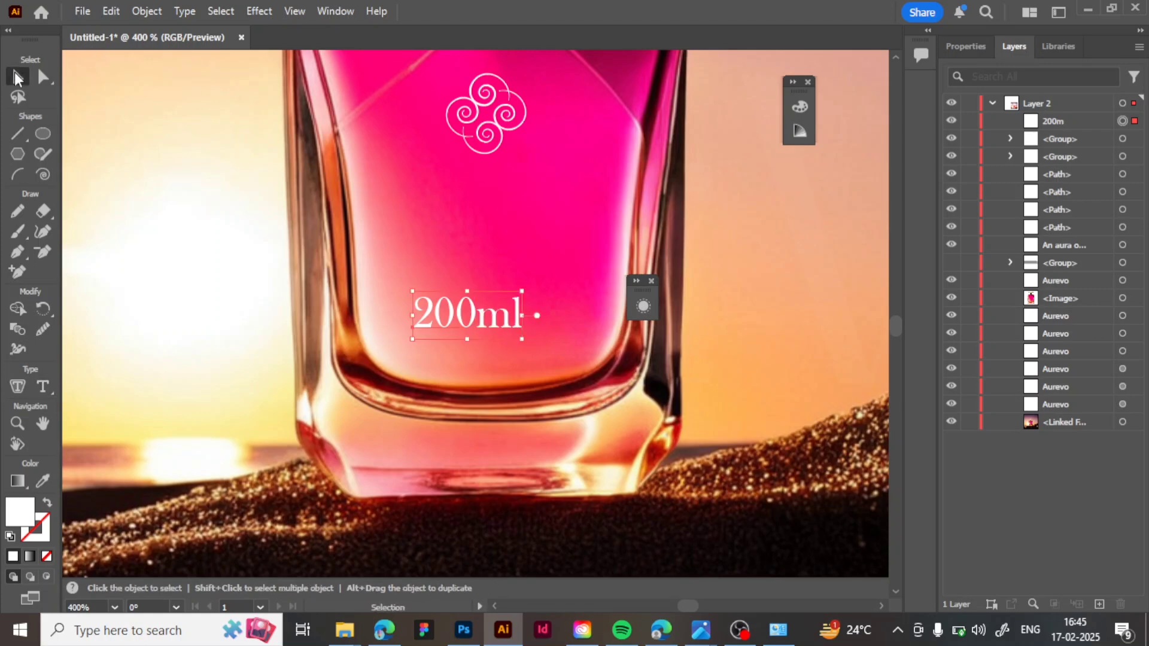
{"action": "key", "text": "alt"}
{"action": "left_click_drag", "start_coordinate": [521, 290], "coordinate": [486, 343]}
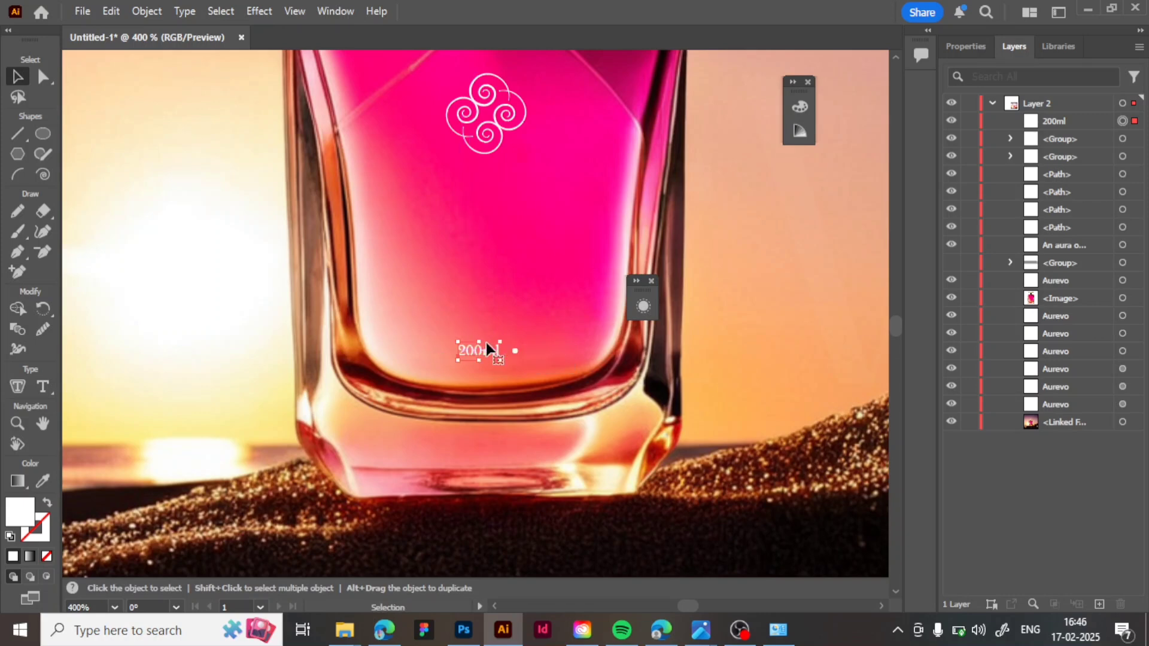
- Align the 200ml label, the bottle ornament and the bottle image on their horizontal centres, and nudge them 1 px right
{"action": "left_click", "coordinate": [500, 113], "text": "shift"}
{"action": "scroll", "coordinate": [500, 117], "scroll_direction": "up", "scroll_amount": 4}
{"action": "left_click", "coordinate": [482, 173]}
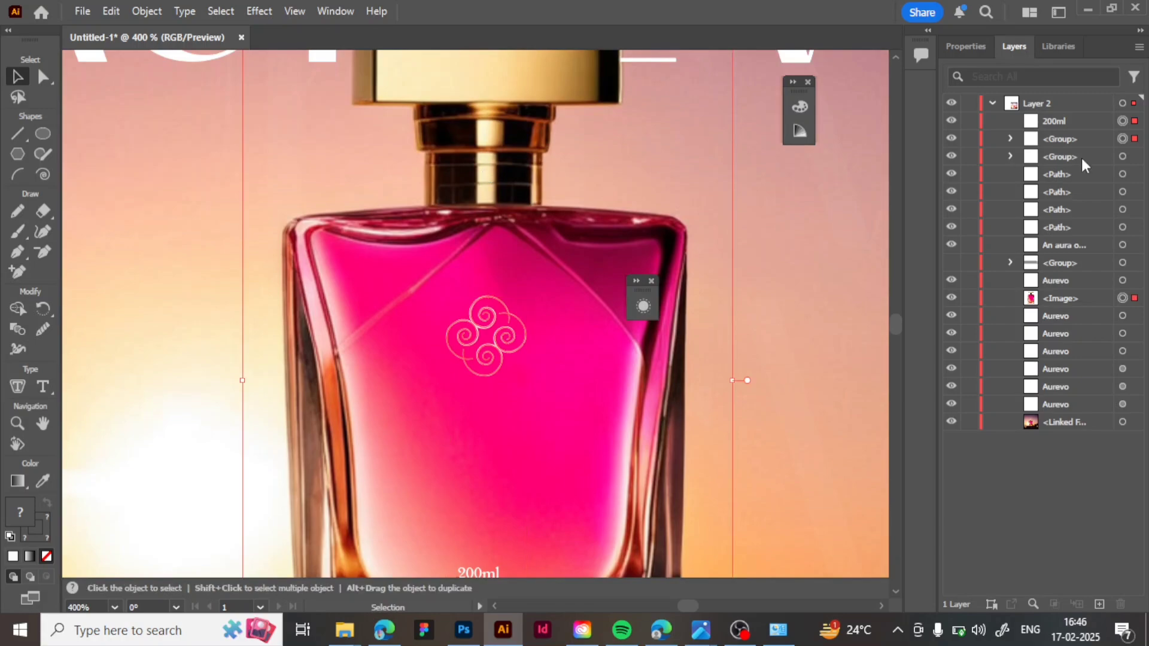
{"action": "left_click", "coordinate": [984, 48]}
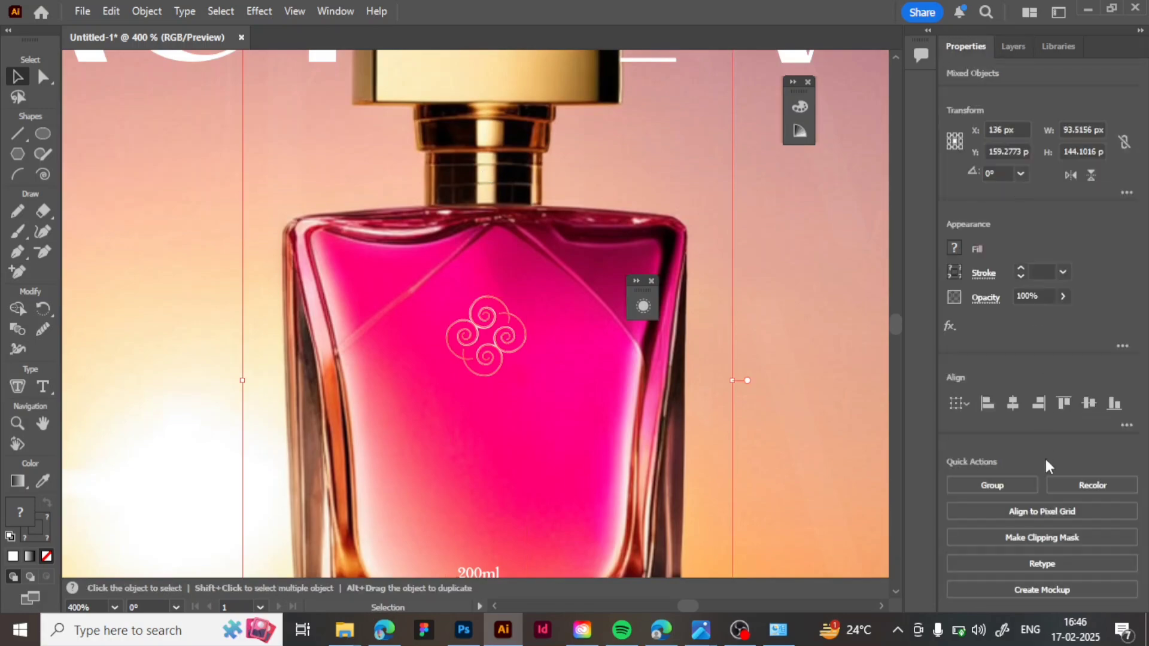
{"action": "left_click", "coordinate": [1016, 404]}
{"action": "scroll", "coordinate": [530, 353], "scroll_direction": "down", "scroll_amount": 2}
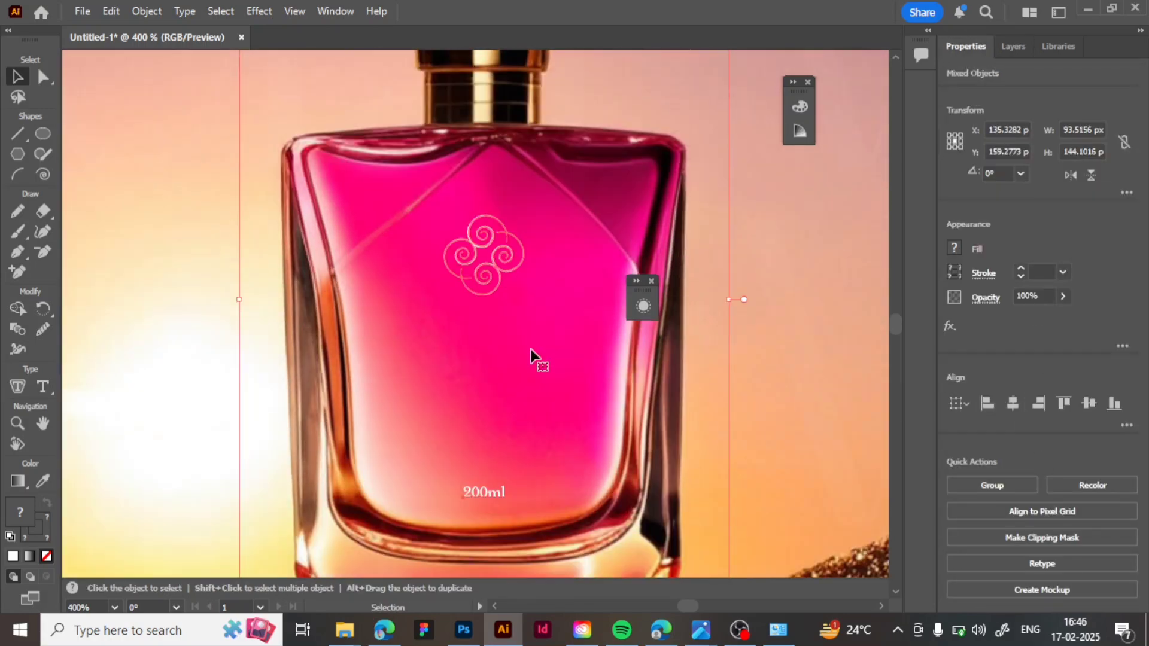
{"action": "scroll", "coordinate": [531, 353], "scroll_direction": "down", "scroll_amount": 4}
{"action": "scroll", "coordinate": [530, 353], "scroll_direction": "up", "scroll_amount": 10}
{"action": "key", "text": "Right"}
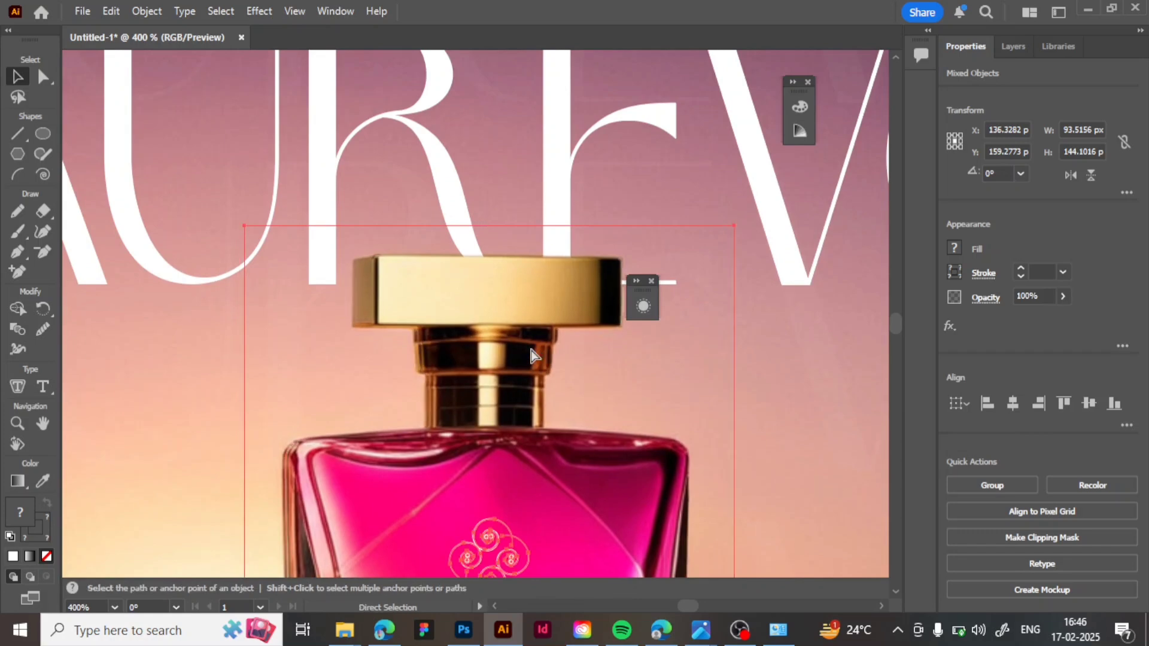
- Deselect everything and examine the complete poster composition from ornament and wordmark down to the sand
{"action": "key", "text": "ctrl+0"}
{"action": "scroll", "coordinate": [532, 349], "scroll_direction": "left", "scroll_amount": 2}
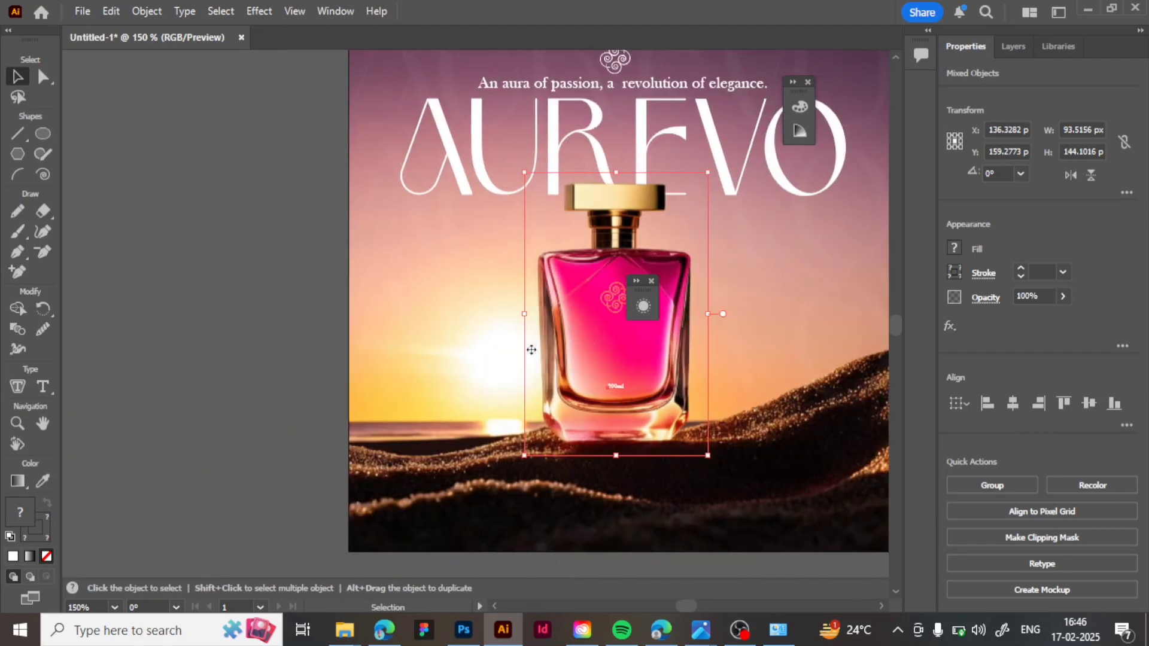
{"action": "scroll", "coordinate": [532, 350], "scroll_direction": "right", "scroll_amount": 3}
{"action": "left_click", "coordinate": [778, 253]}
{"action": "scroll", "coordinate": [634, 276], "scroll_direction": "up", "scroll_amount": 5}
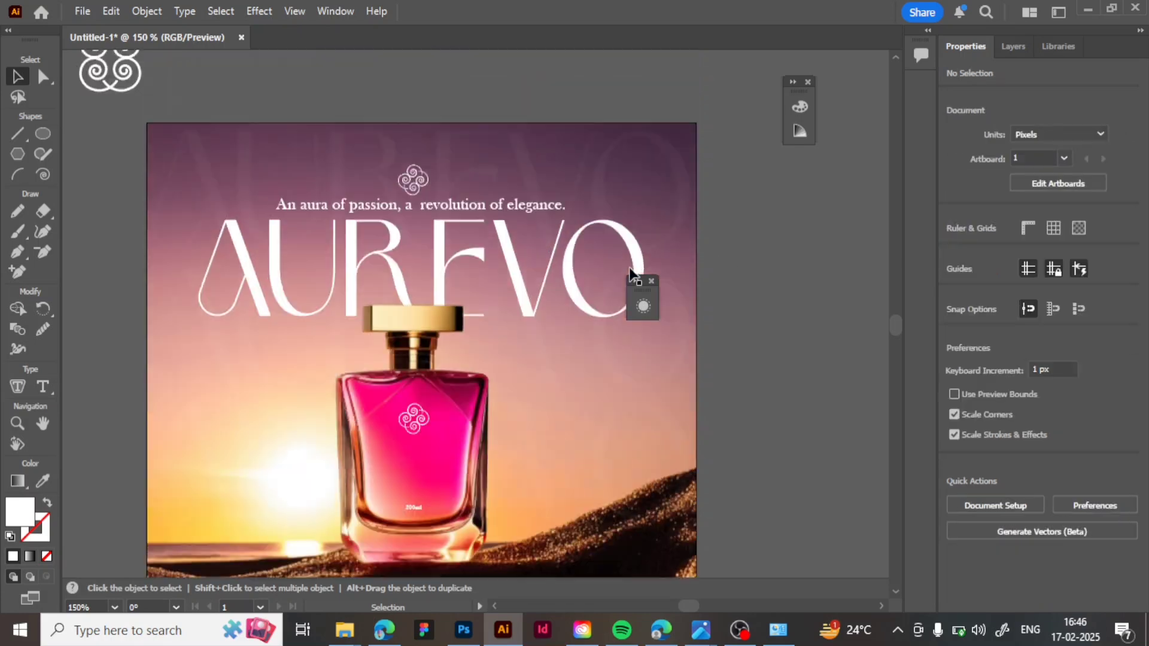
{"action": "scroll", "coordinate": [252, 151], "scroll_direction": "down", "scroll_amount": 7}
{"action": "scroll", "coordinate": [252, 151], "scroll_direction": "up", "scroll_amount": 7}
{"action": "scroll", "coordinate": [253, 151], "scroll_direction": "down", "scroll_amount": 4}
{"action": "scroll", "coordinate": [253, 150], "scroll_direction": "down", "scroll_amount": 3}
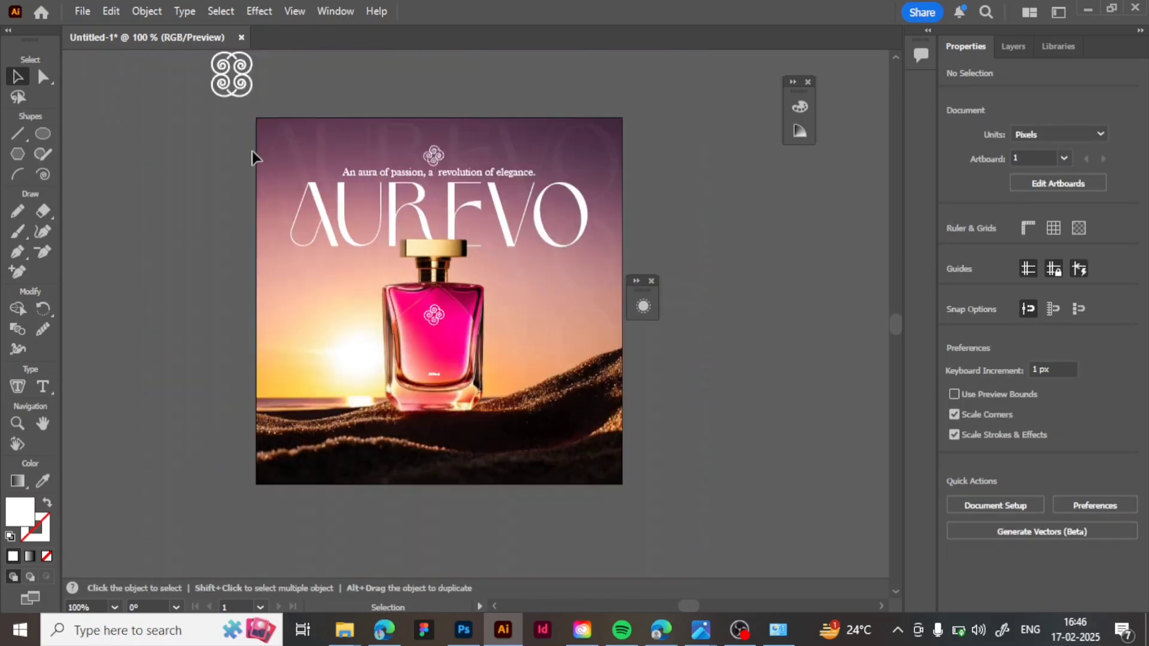
{"action": "scroll", "coordinate": [252, 151], "scroll_direction": "up", "scroll_amount": 3}
- Export the design to Downloads as a PNG named aurevo perfume, using all artboards and High (300 ppi) resolution
{"action": "left_click", "coordinate": [82, 12]}
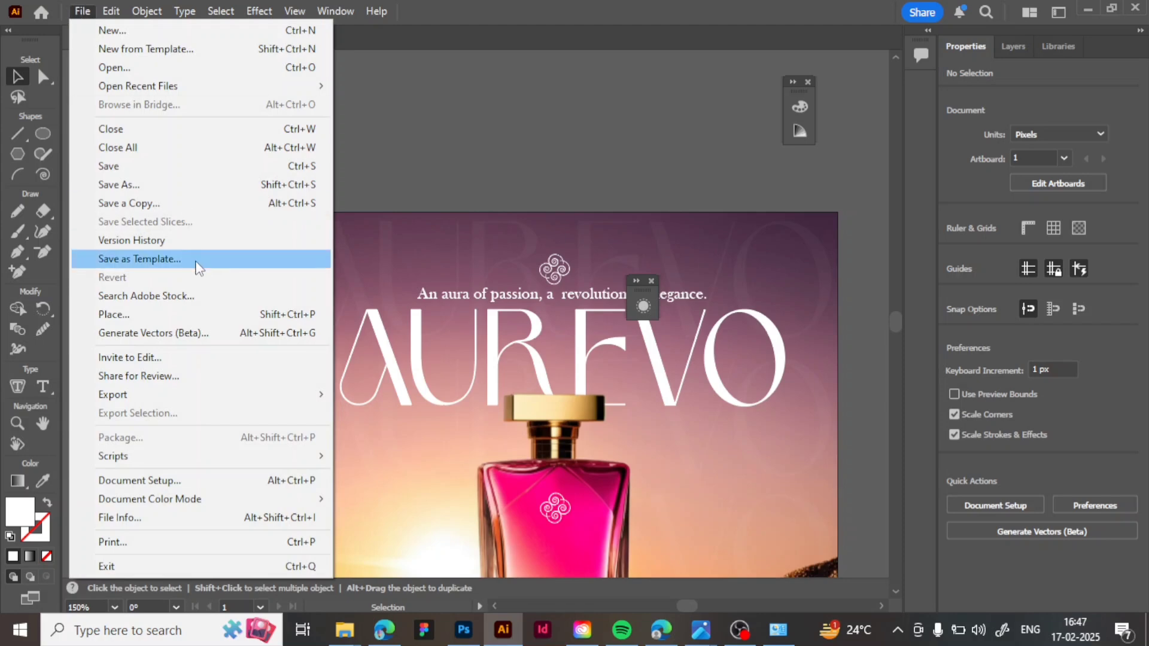
{"action": "mouse_move", "coordinate": [143, 397]}
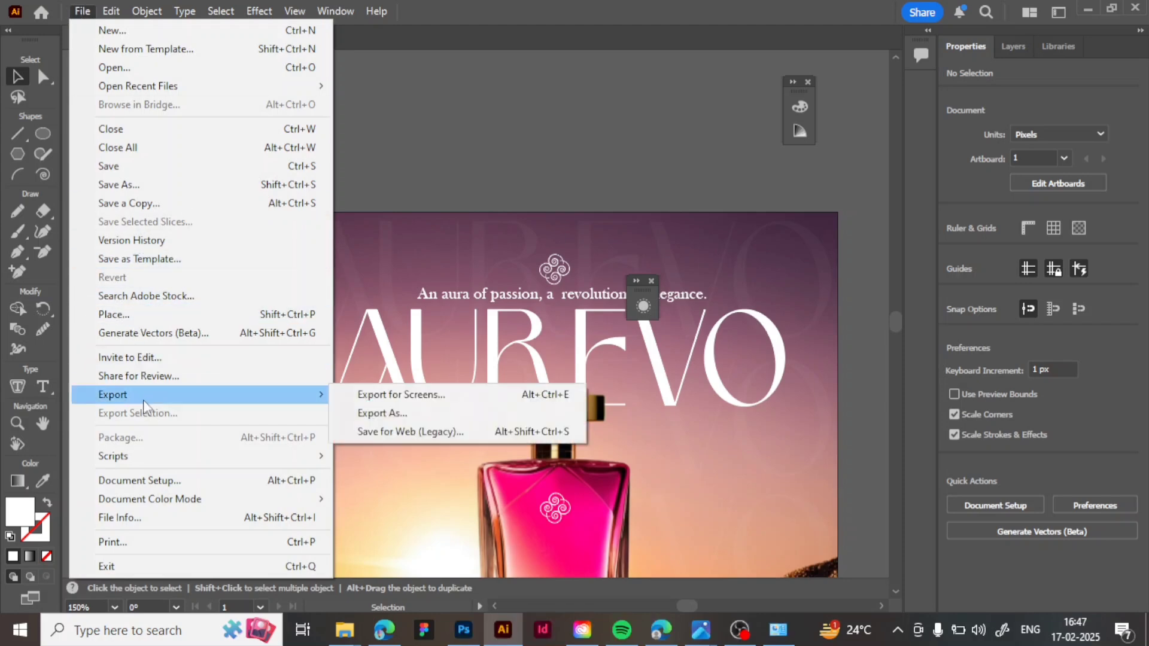
{"action": "left_click", "coordinate": [377, 414]}
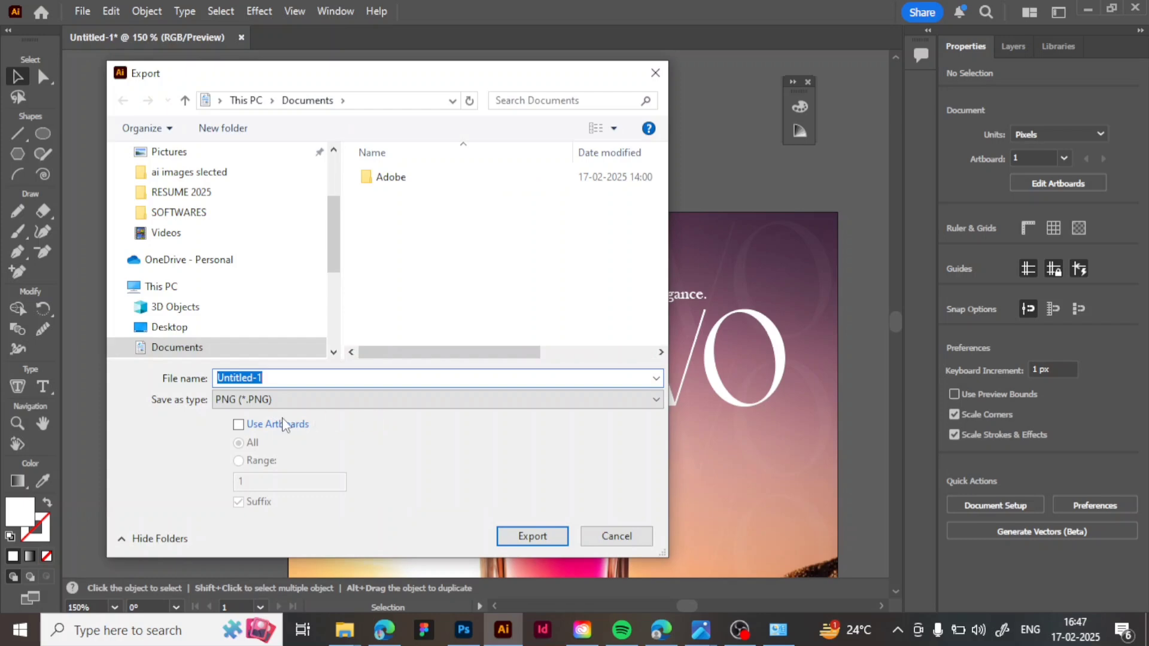
{"action": "left_click", "coordinate": [238, 426]}
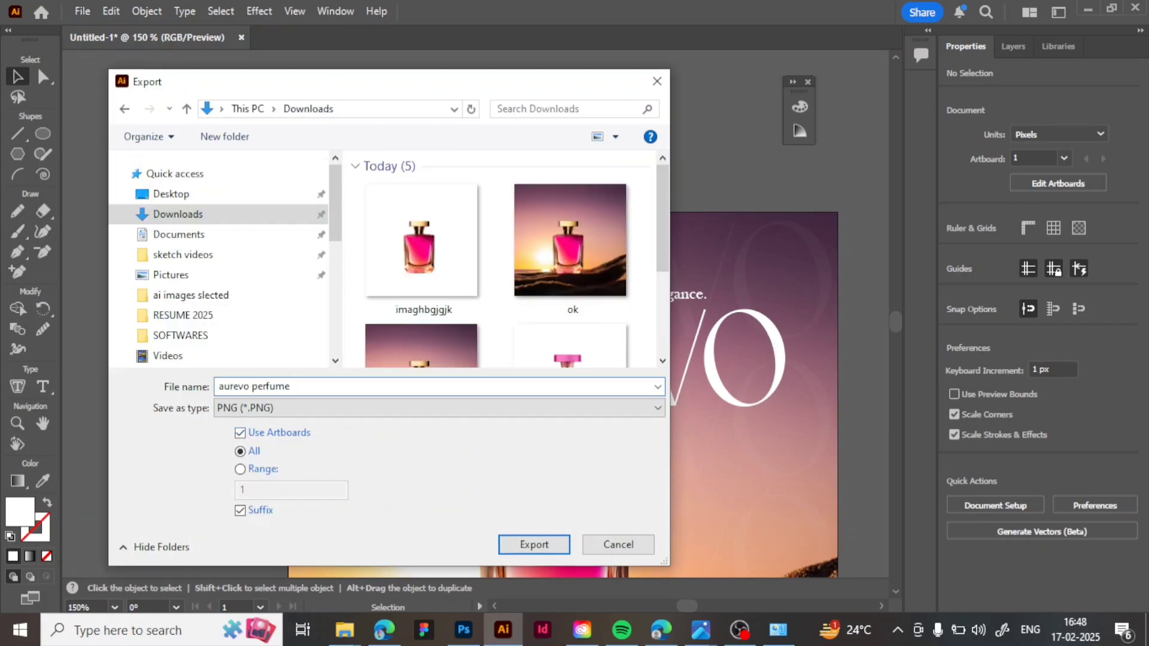
{"action": "key", "text": "Return"}
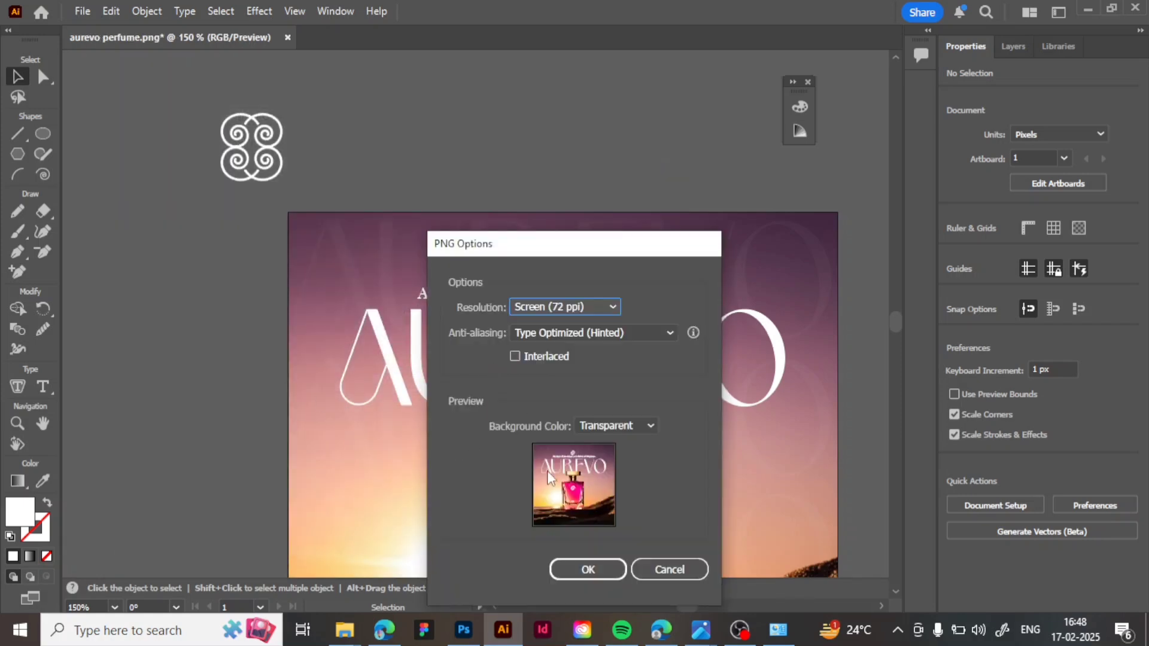
{"action": "left_click", "coordinate": [605, 311]}
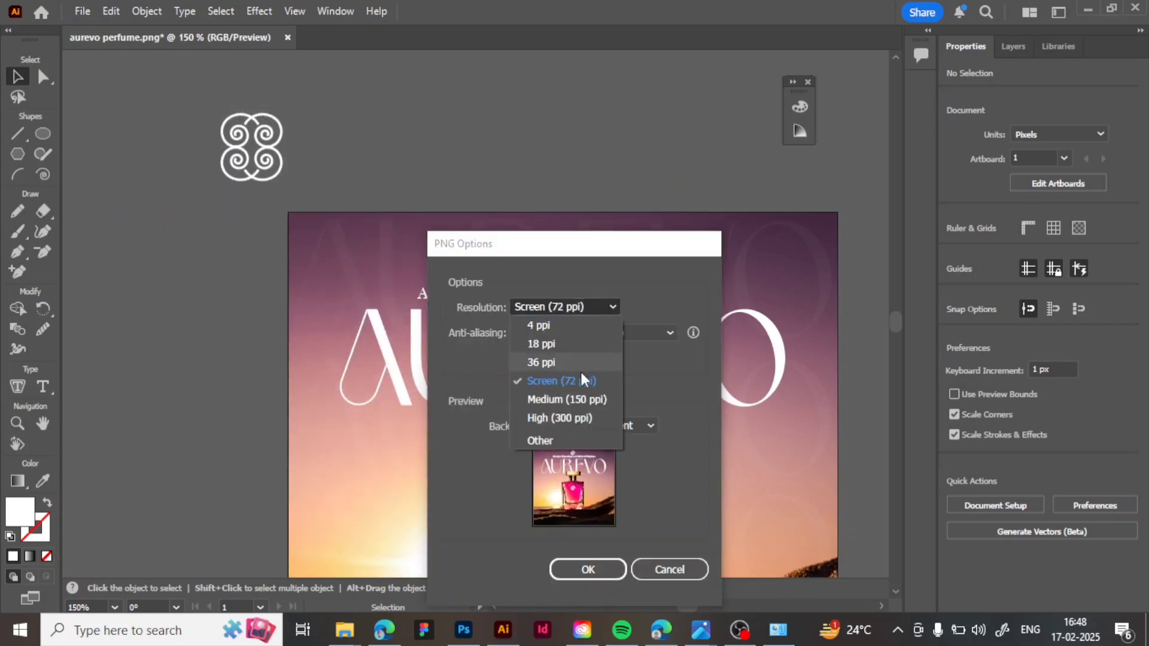
{"action": "left_click", "coordinate": [573, 420]}
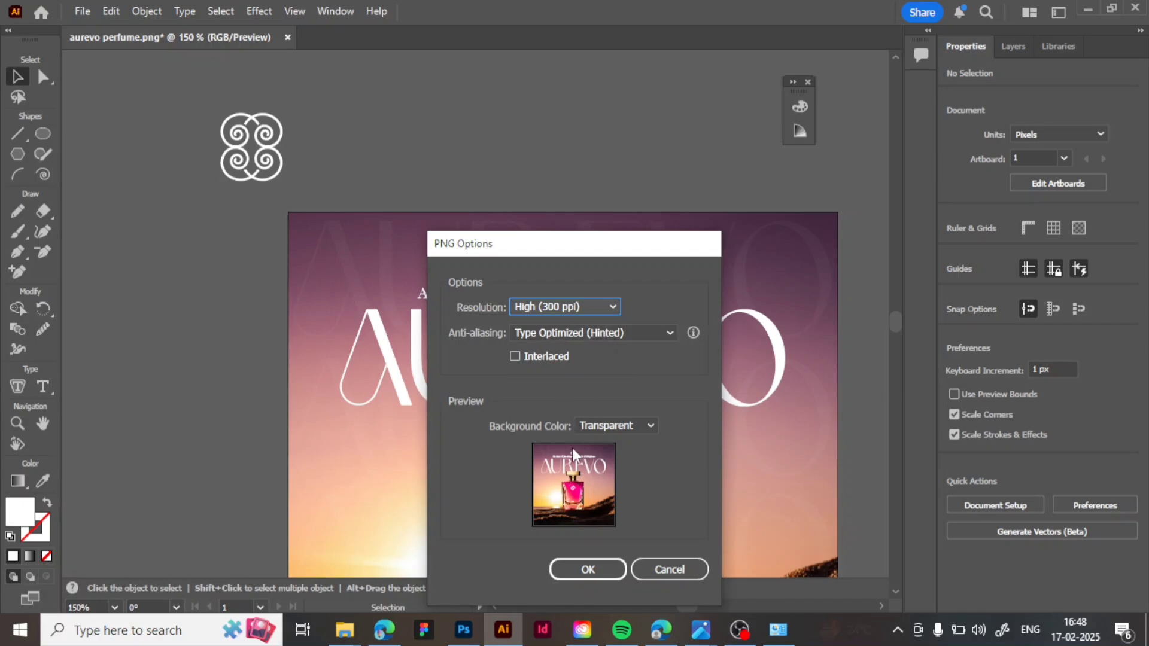
{"action": "left_click", "coordinate": [588, 570]}
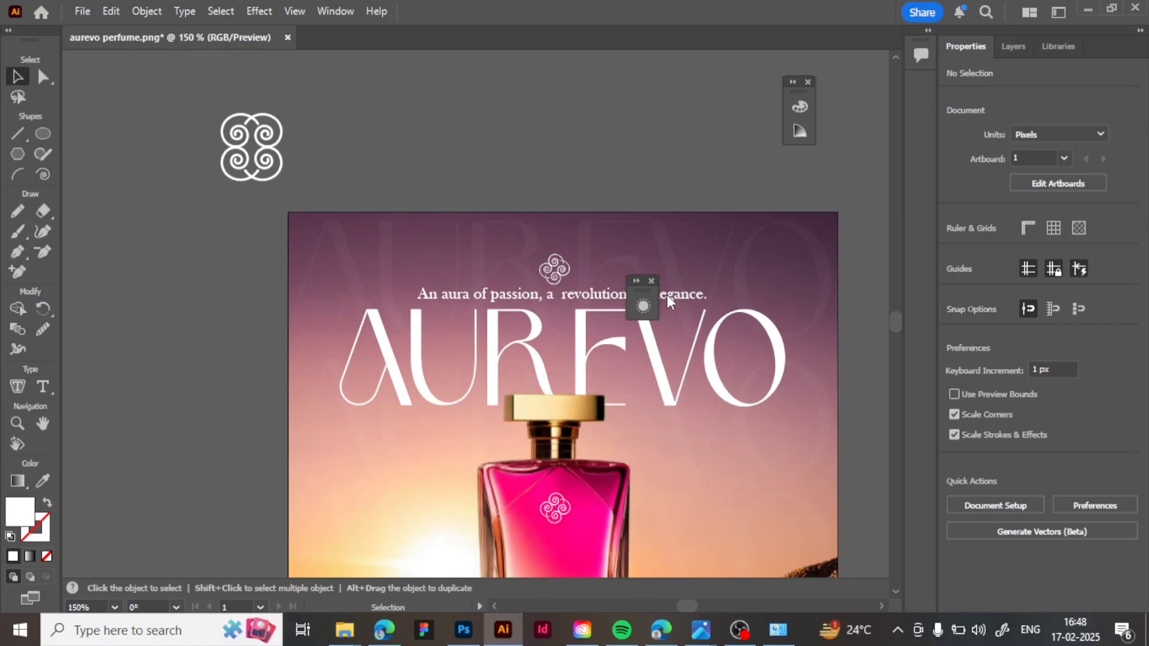
- Switch to the Downloads folder in File Explorer and view the exported aurevo perfume-01 image
{"action": "key", "text": "alt+Tab"}
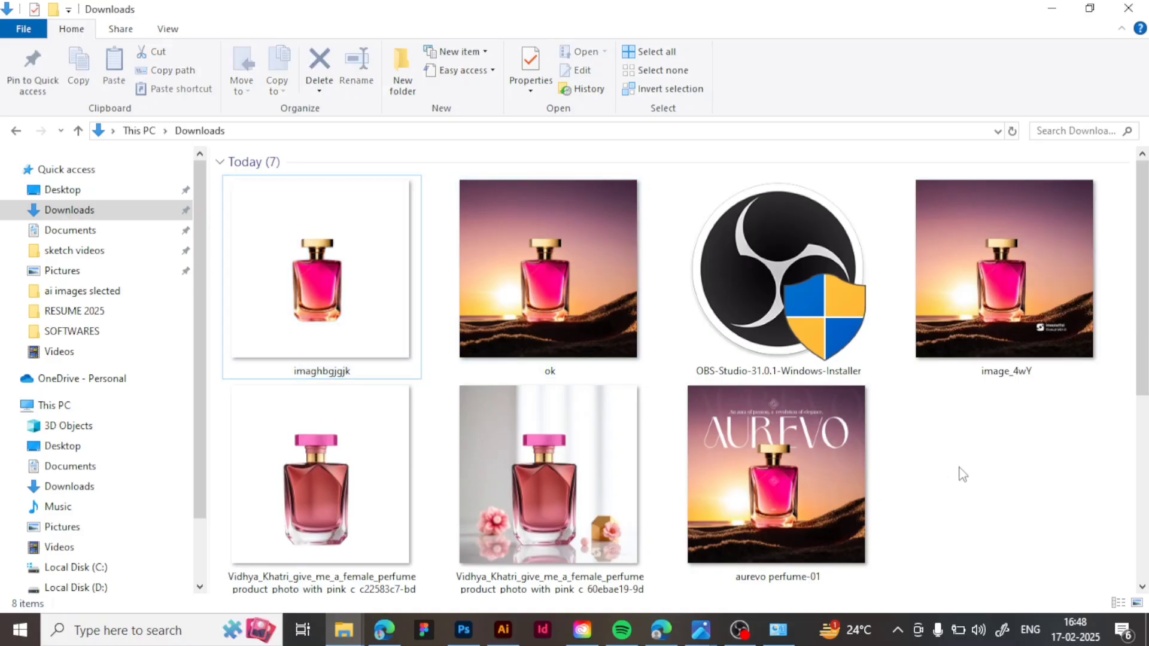
{"action": "left_click", "coordinate": [809, 482]}
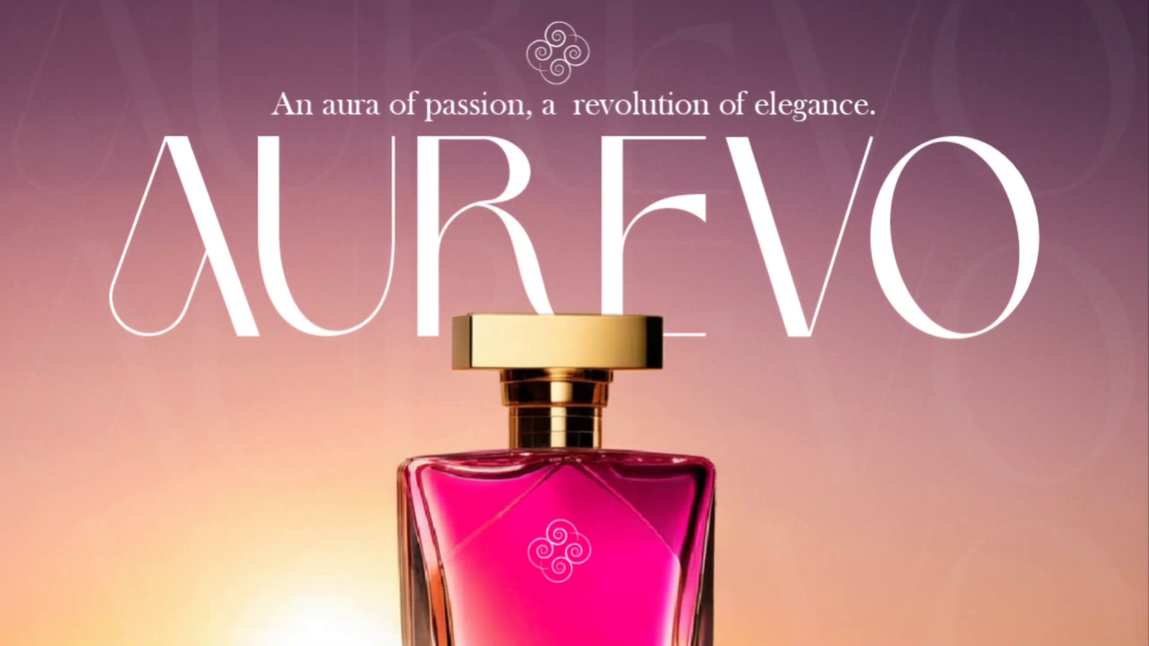